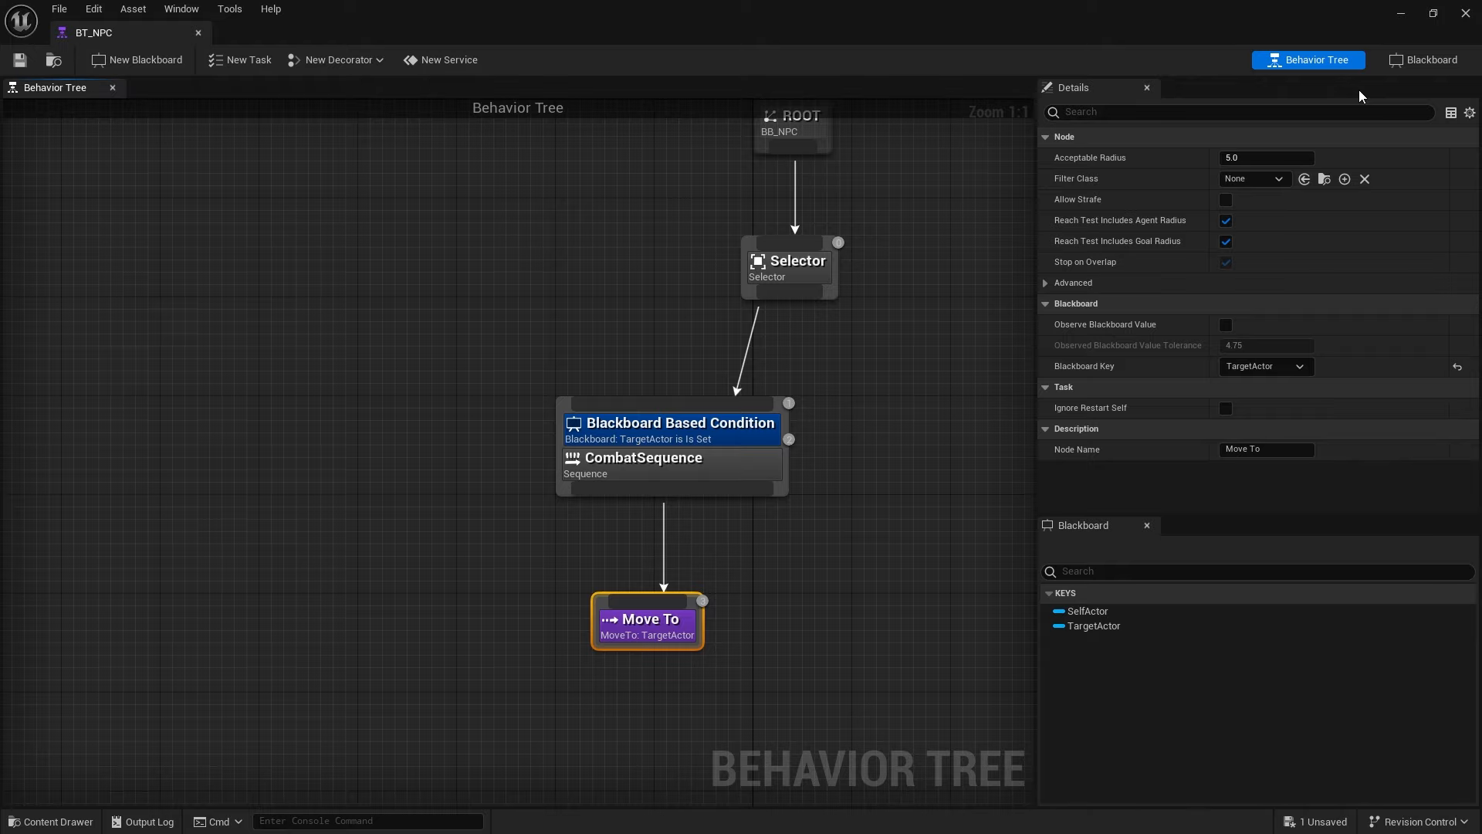
- Close the BT_NPC behavior tree and open the BP_NPC and AIC_NPC blueprints from the level and the AI folder
left_click(1466, 13)
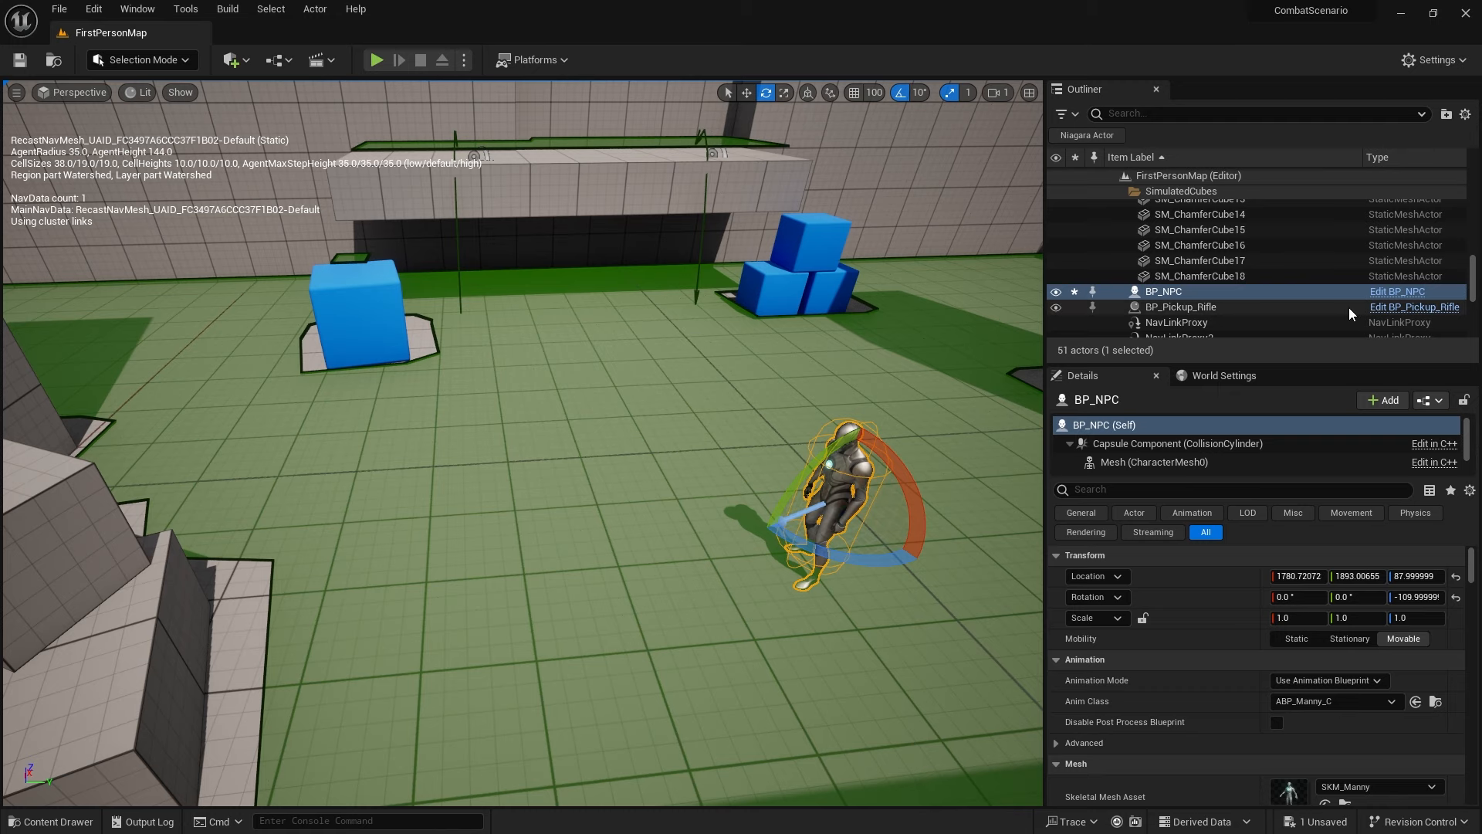
left_click(1394, 293)
right_click_drag(471, 307, 709, 402)
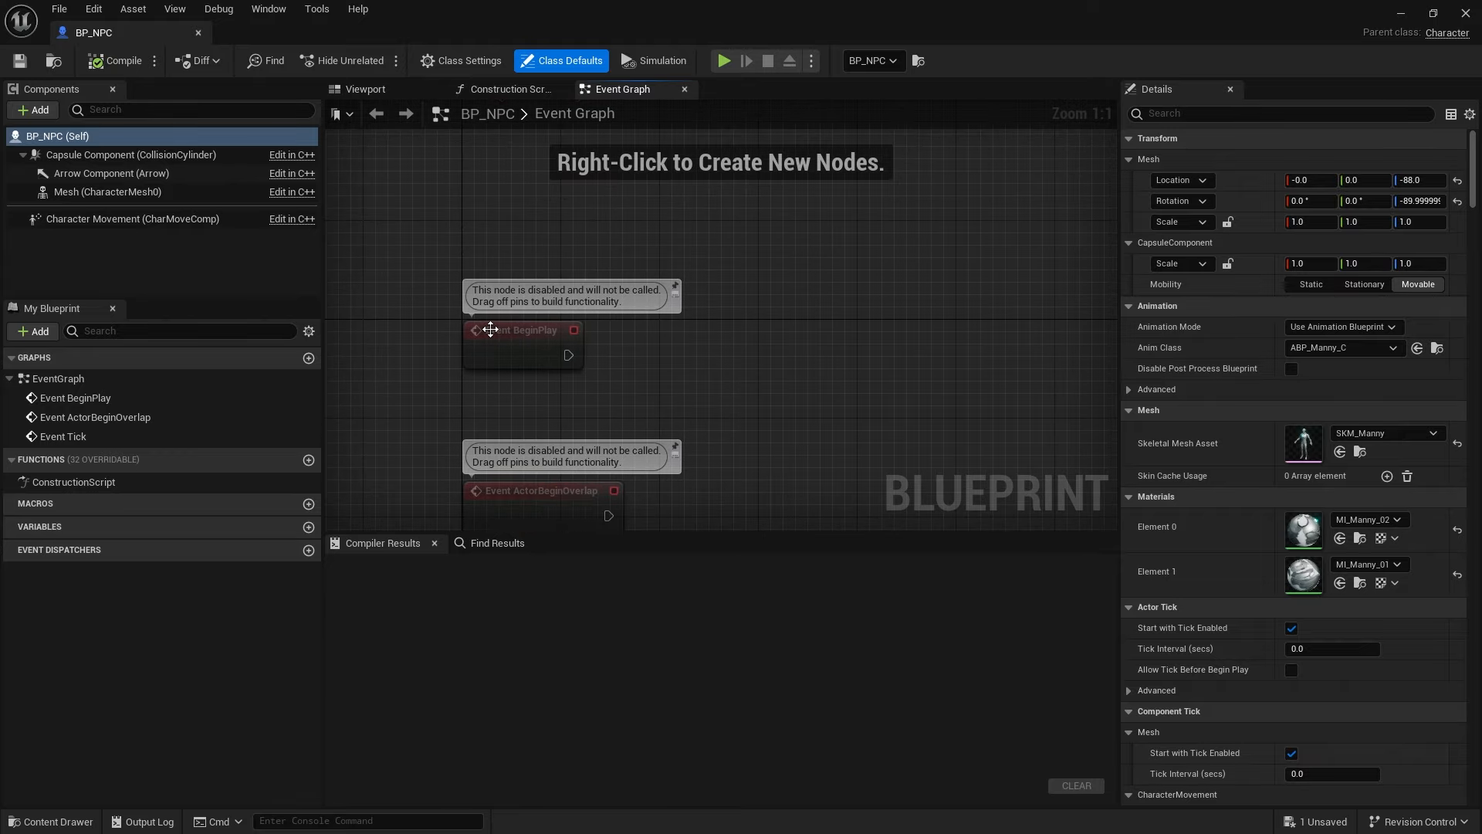
left_click(69, 821)
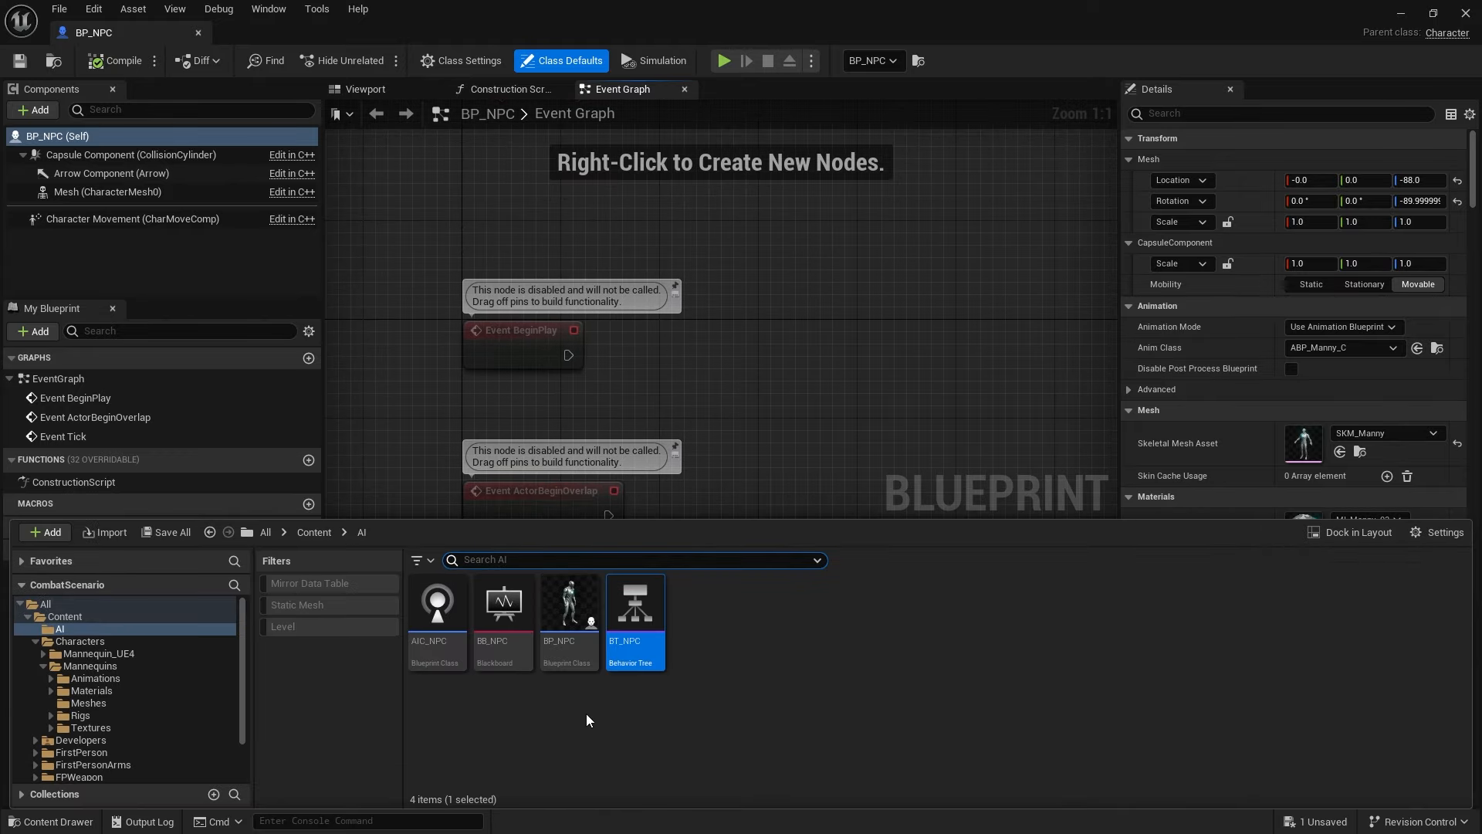
double_click(438, 609)
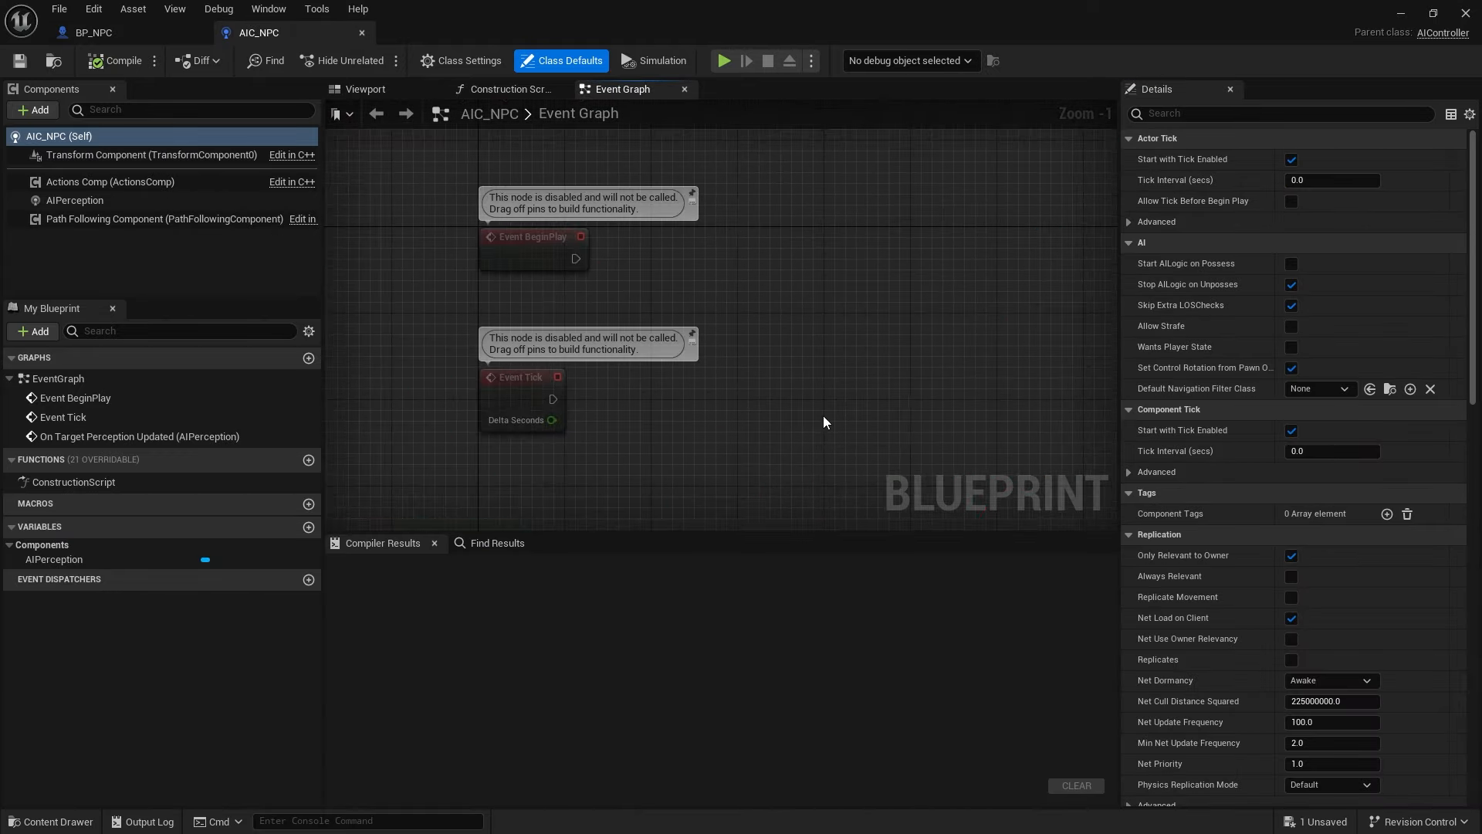
- Add a Run Behavior Tree node with BT_NPC as its asset after Event BeginPlay in AIC_NPC, and compile and save the blueprint
left_click_drag(573, 247, 748, 257)
type("run be")
key("Return")
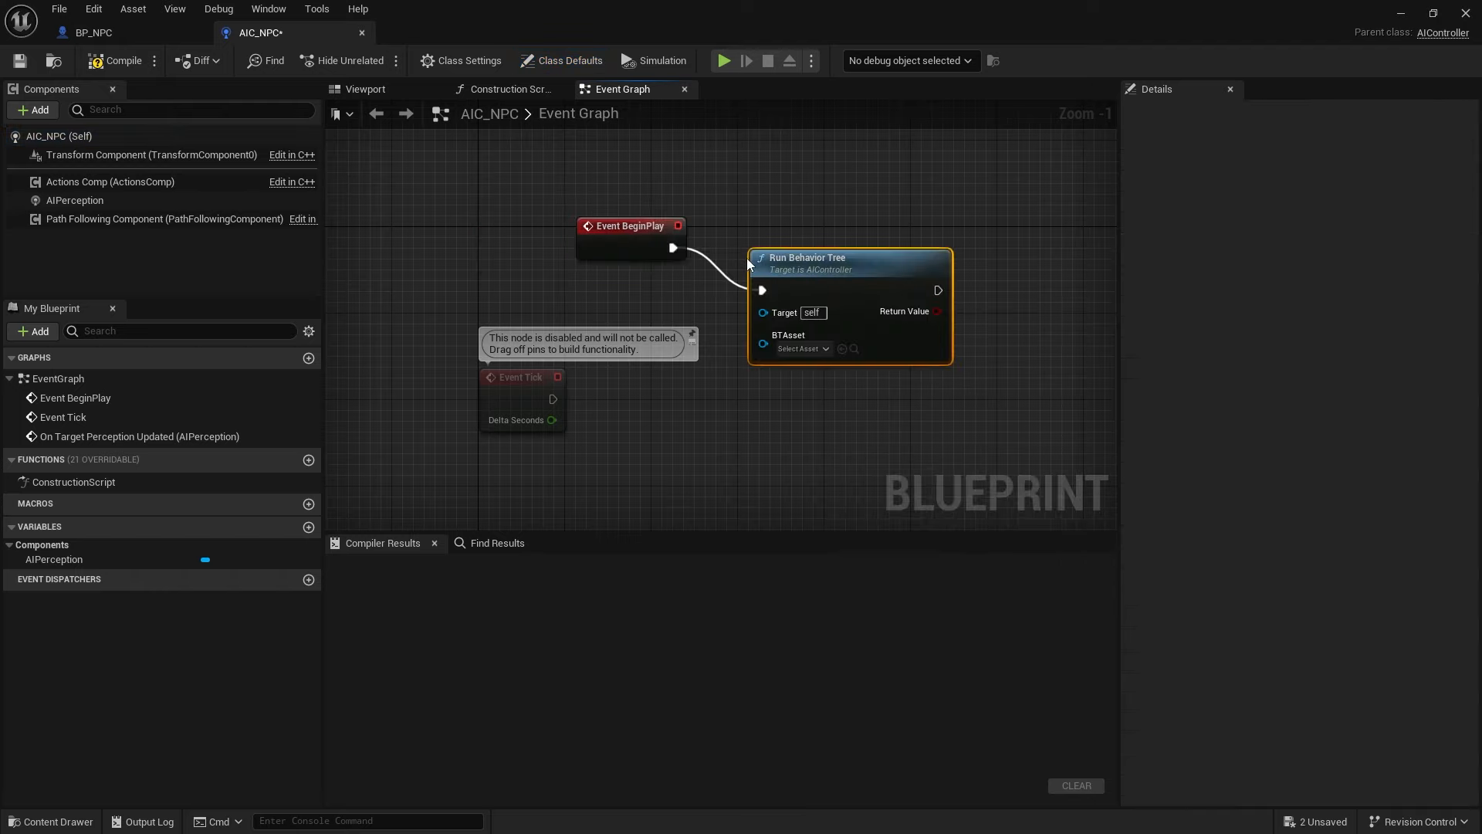
left_click_drag(772, 259, 794, 216)
left_click(830, 307)
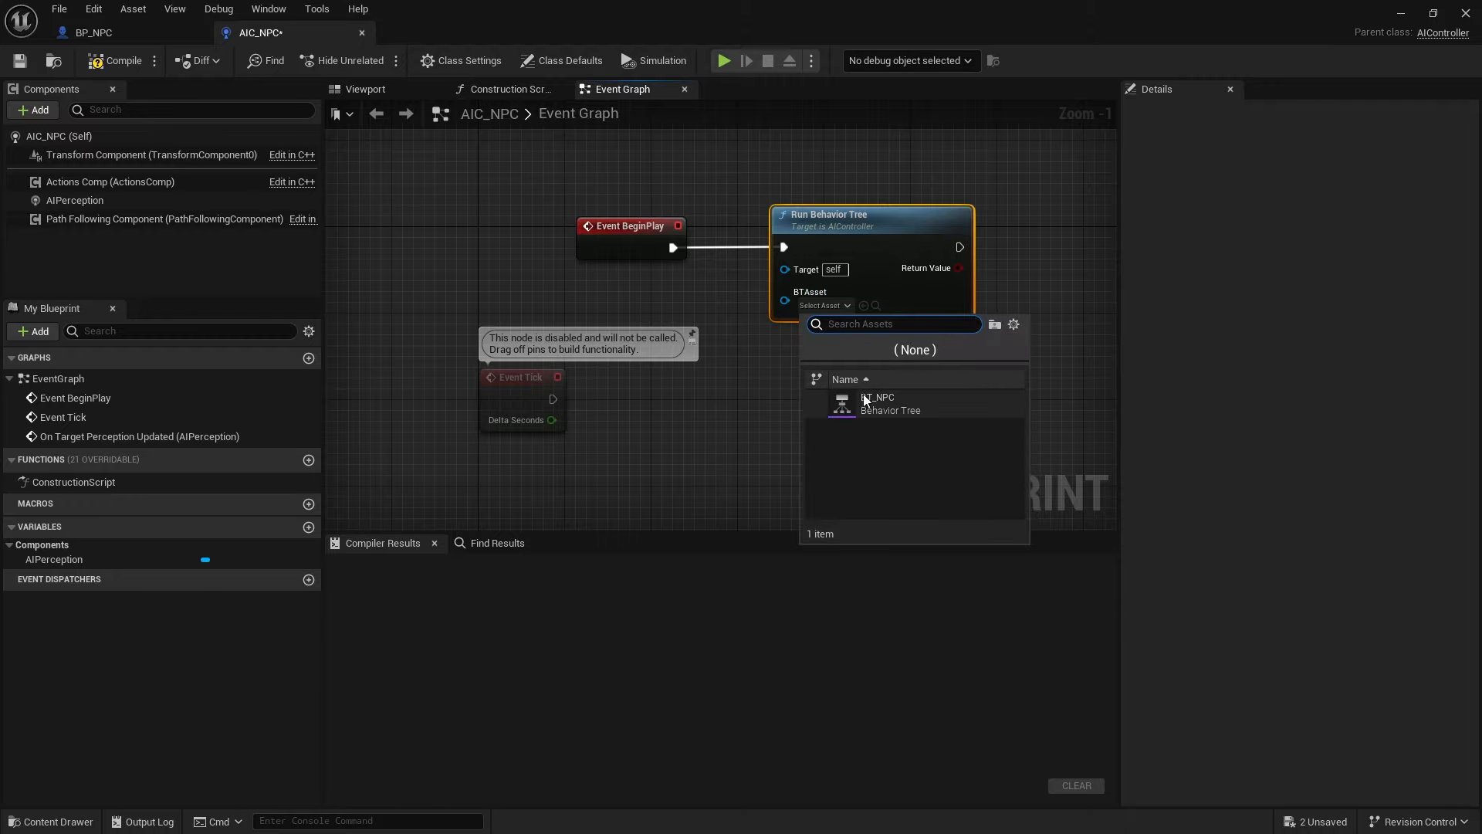
left_click(864, 397)
left_click(114, 60)
left_click(21, 60)
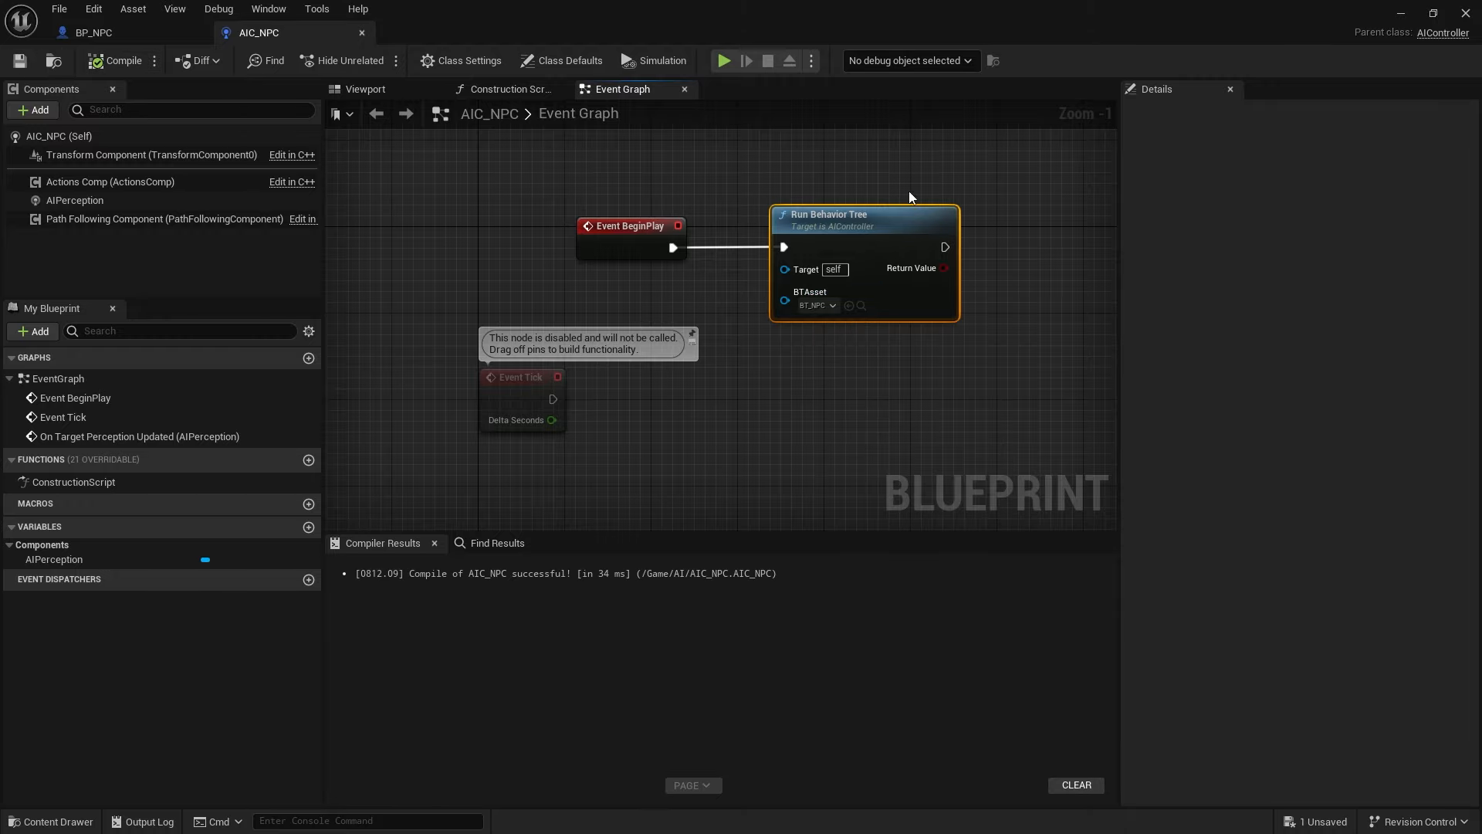
- Play-test FirstPersonMap, moving around the level to check whether the NPC chases the player, and stop the session
left_click(1398, 14)
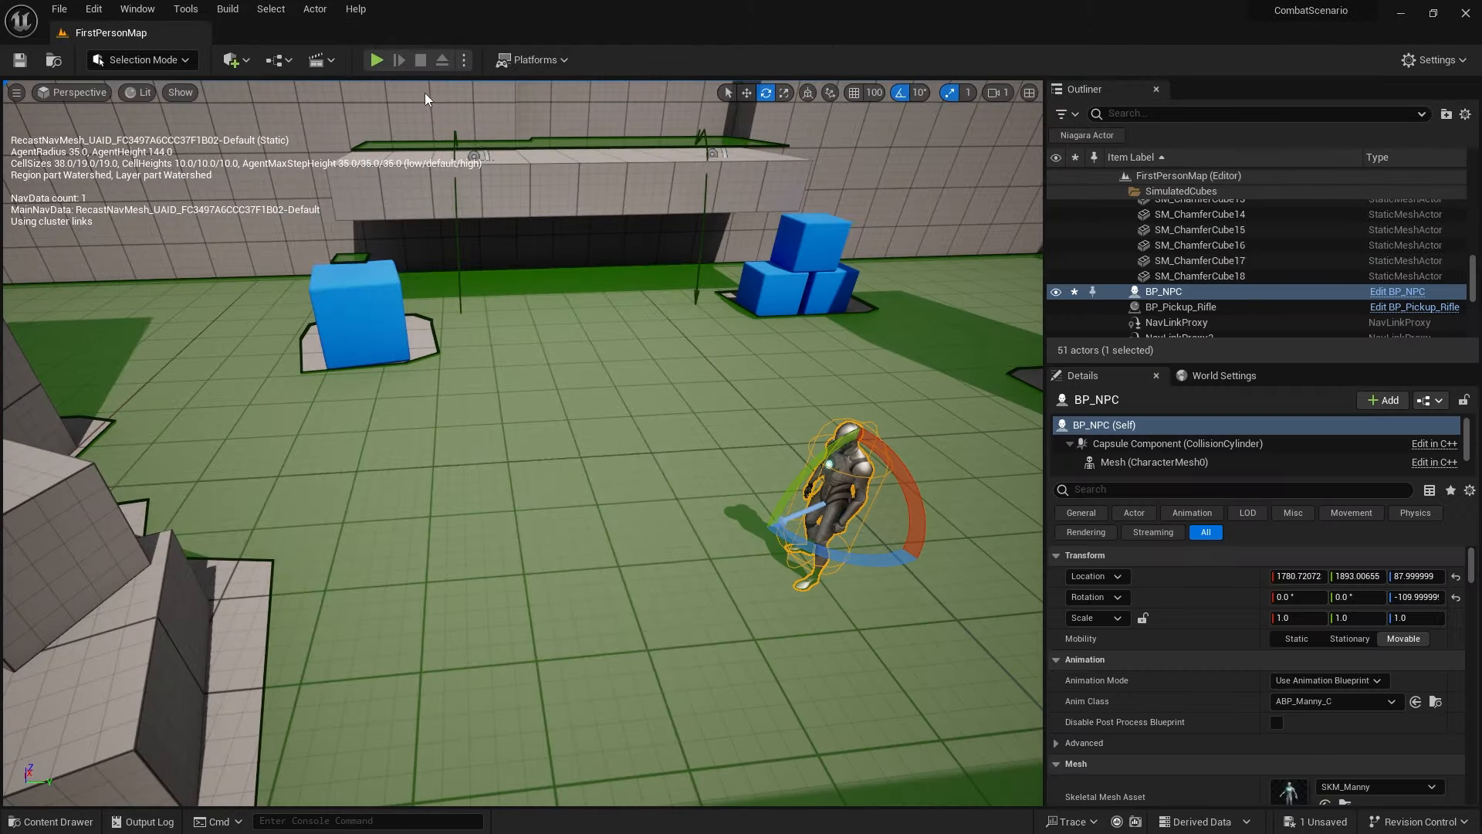
left_click(385, 60)
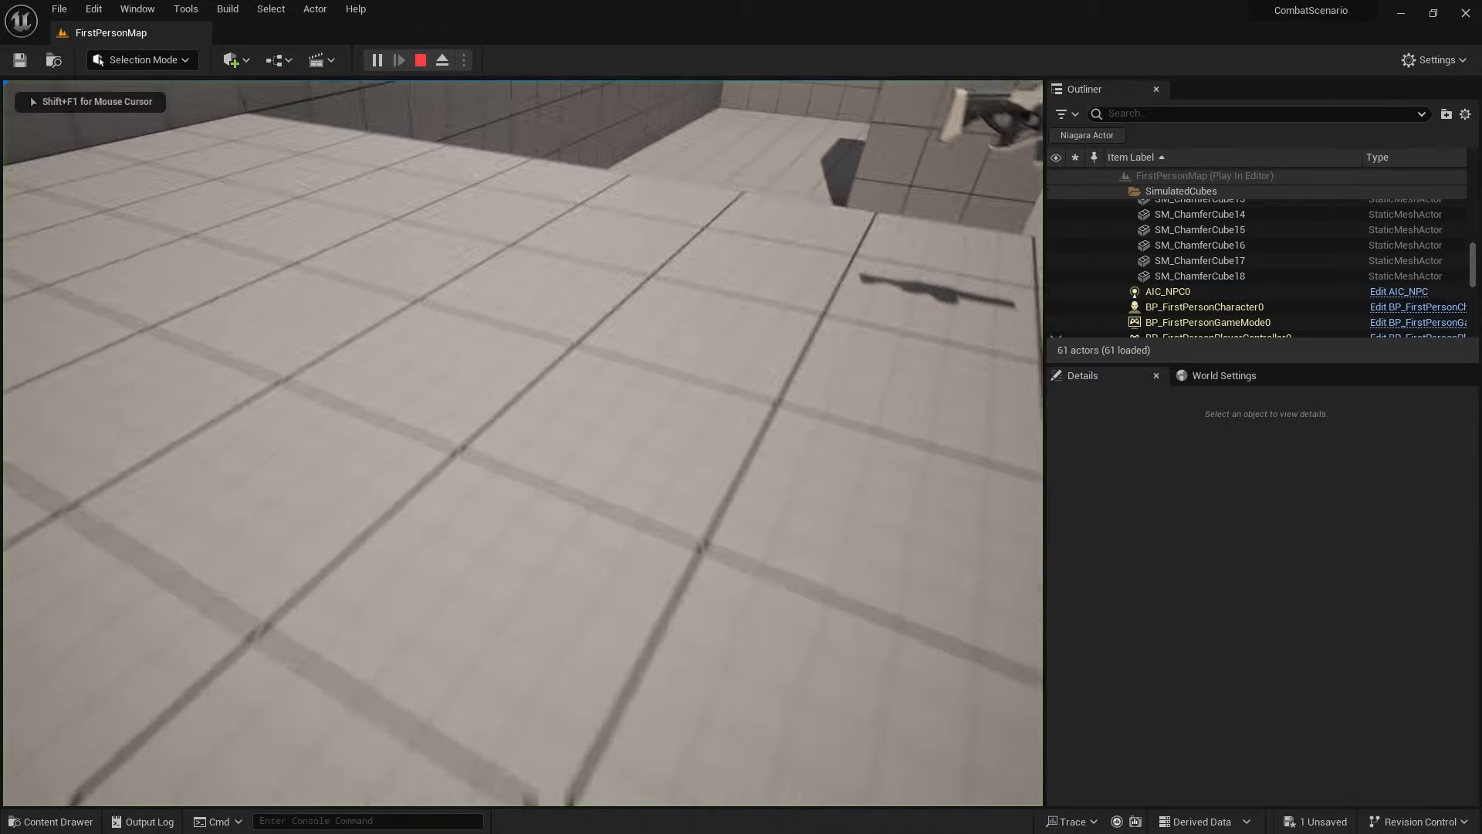
key("w")
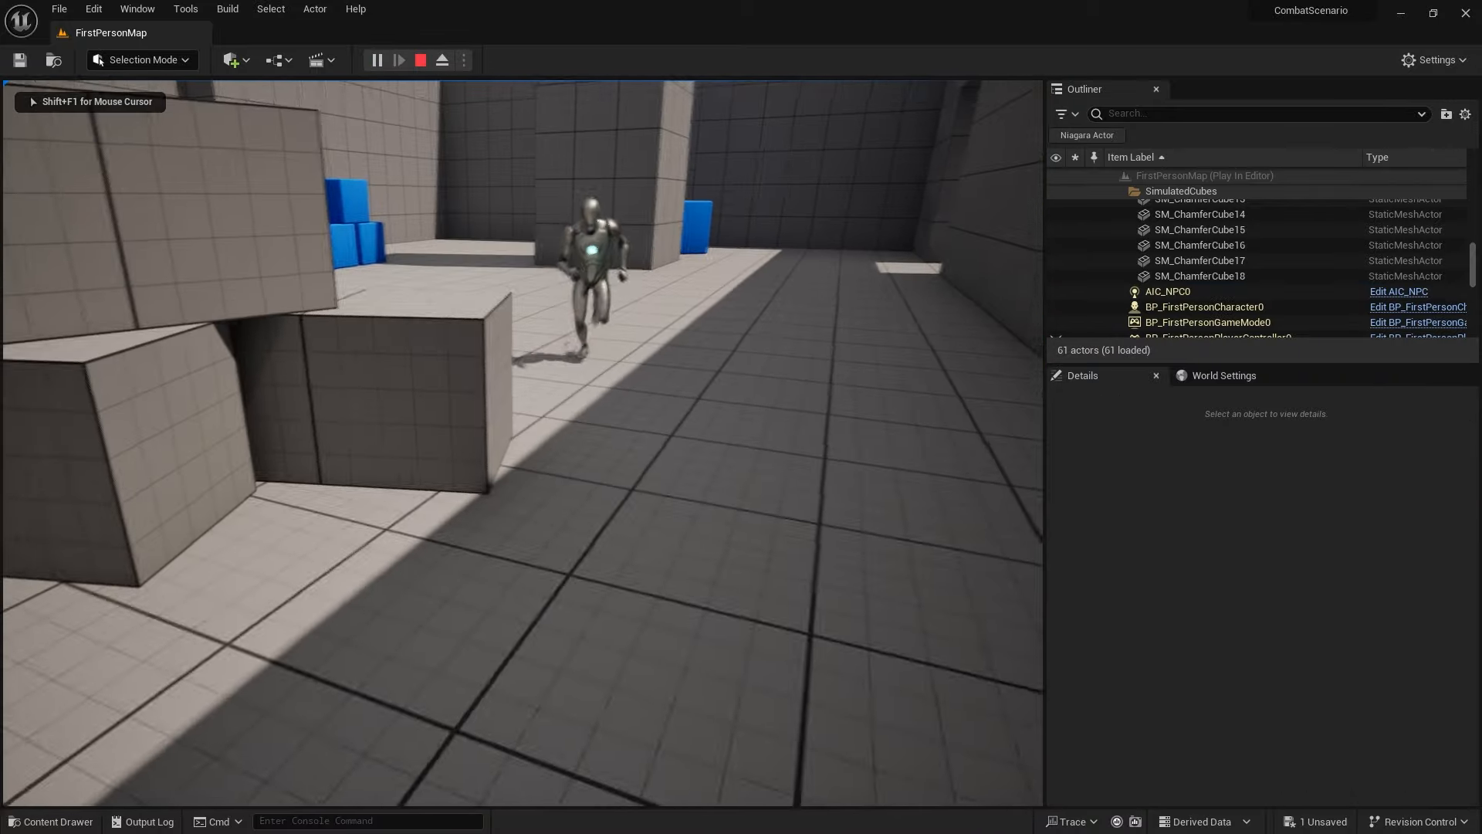
key("s")
key("s")
key("a")
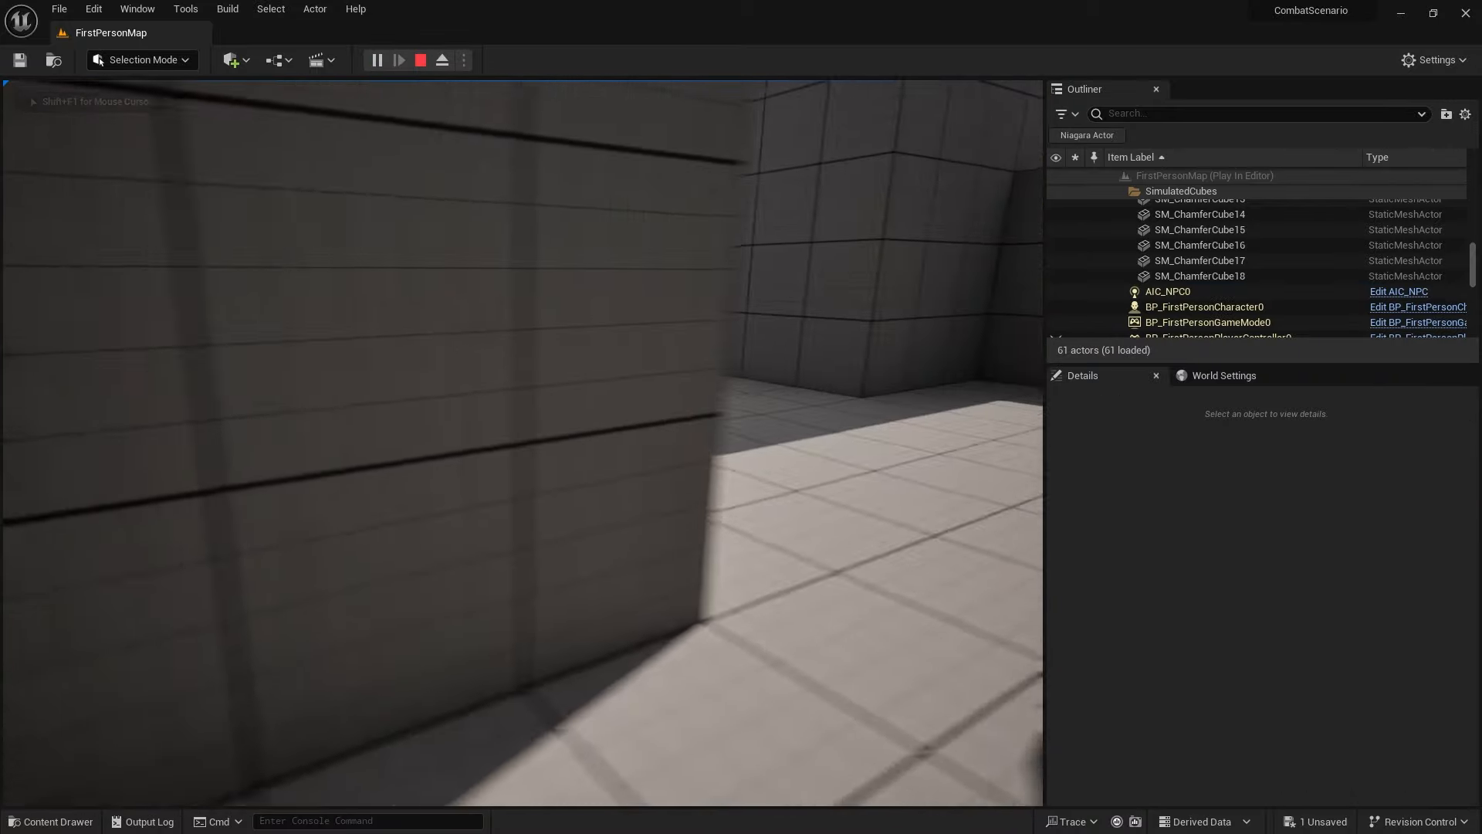
key("w")
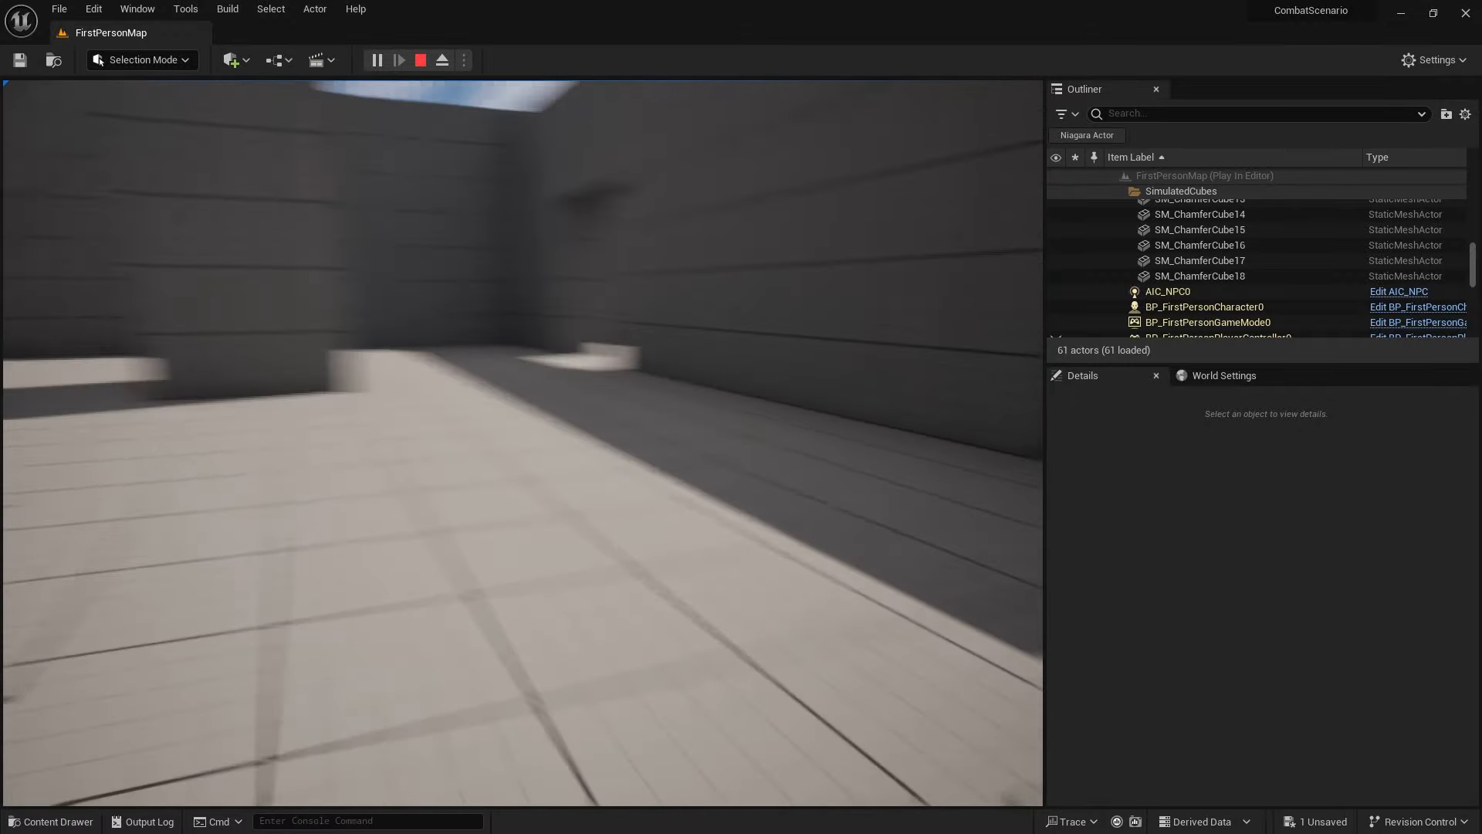
key("s")
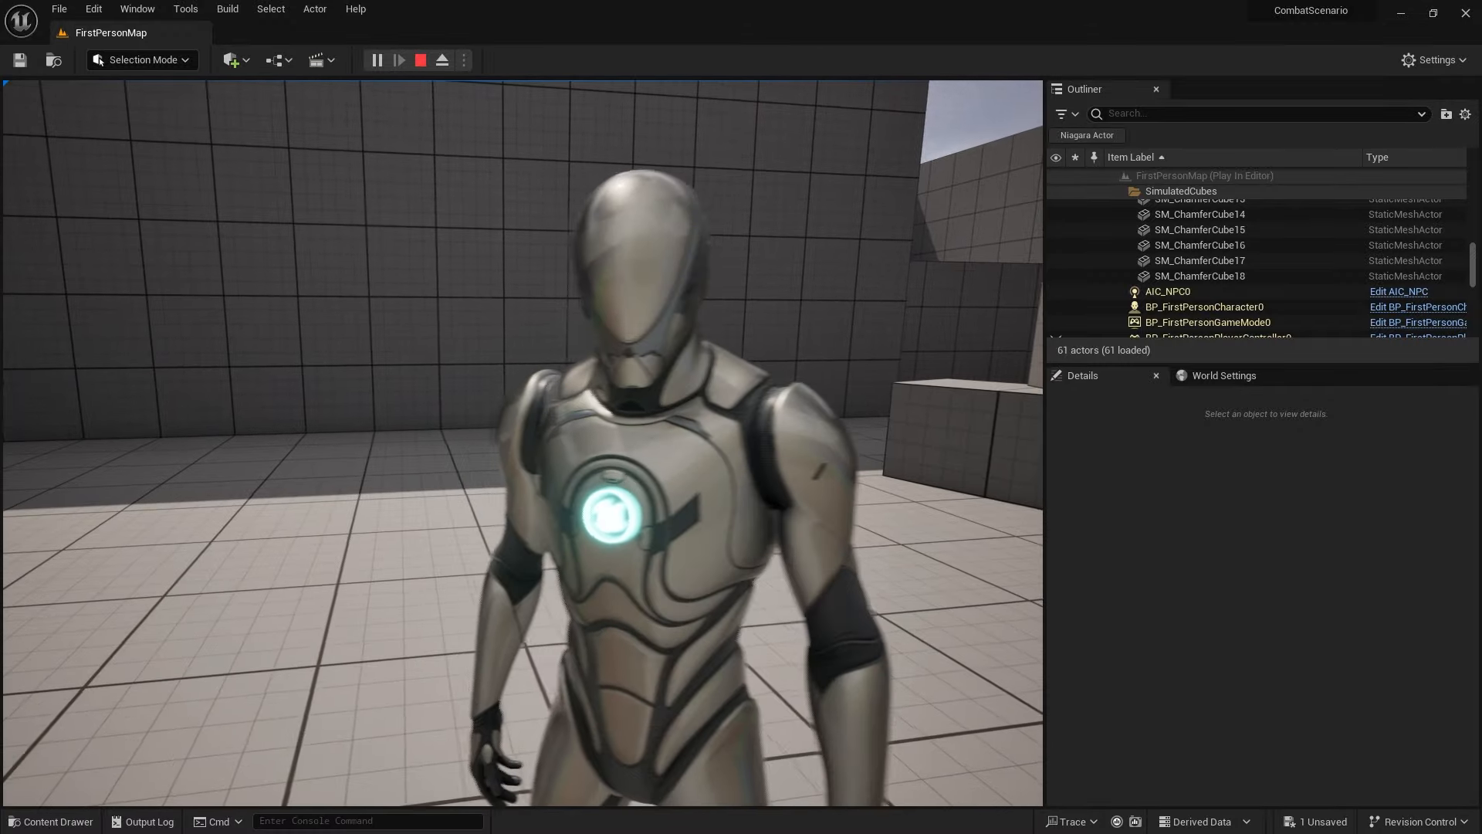
key("Escape")
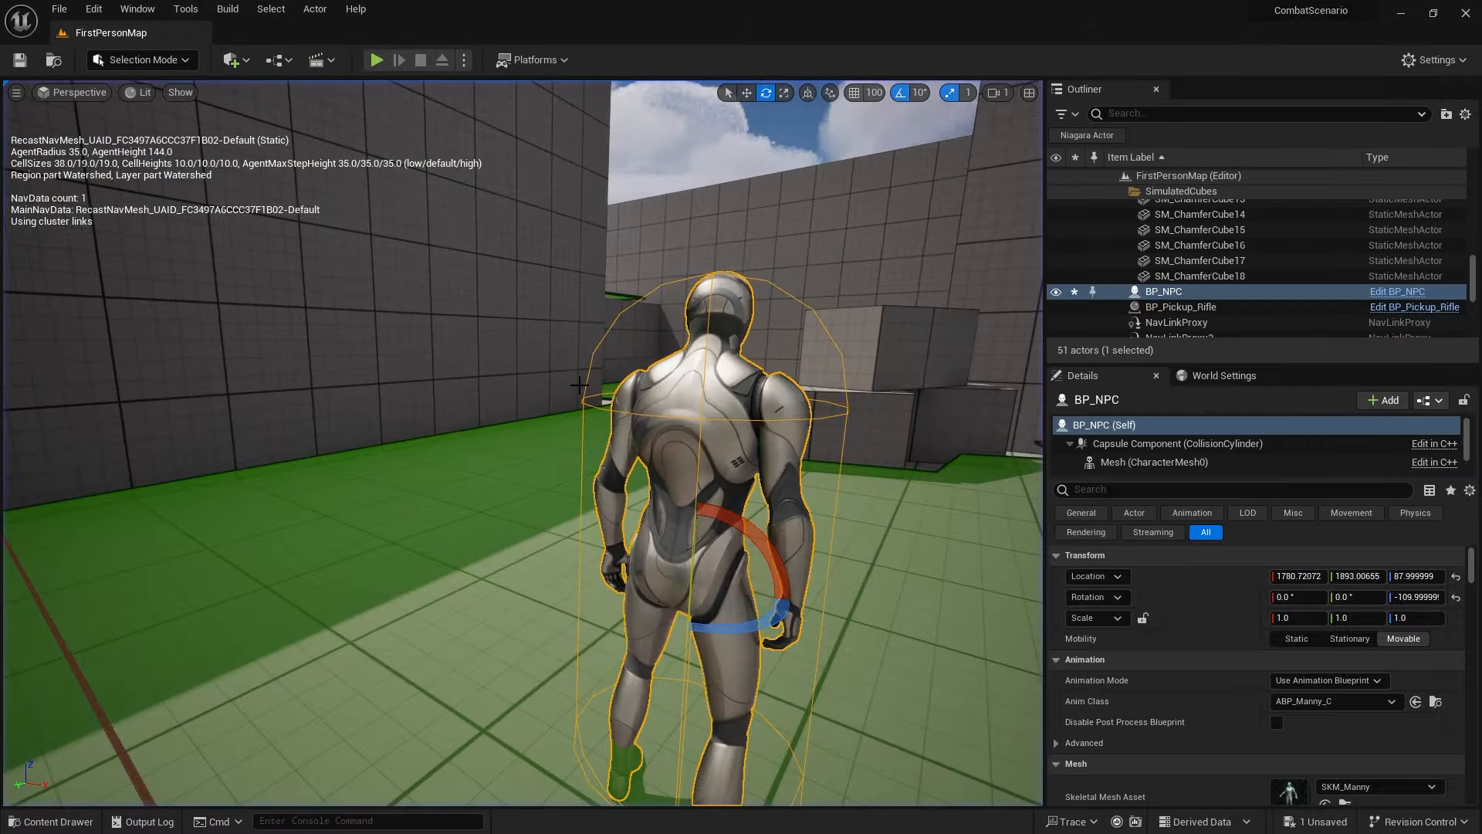
right_click_drag(566, 398, 656, 351)
key("w")
key("f")
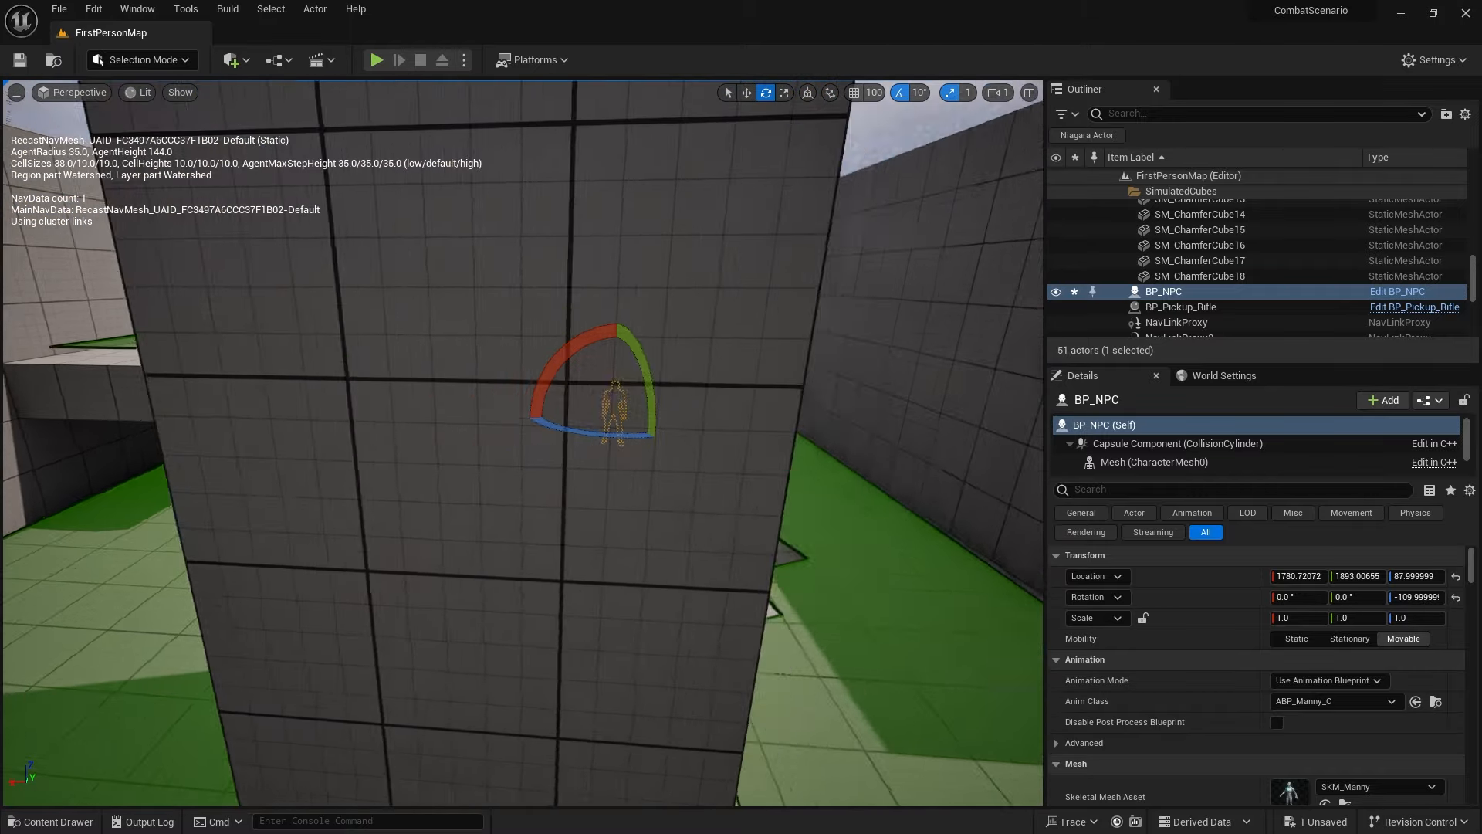
key("w")
right_click_drag(553, 384, 614, 425)
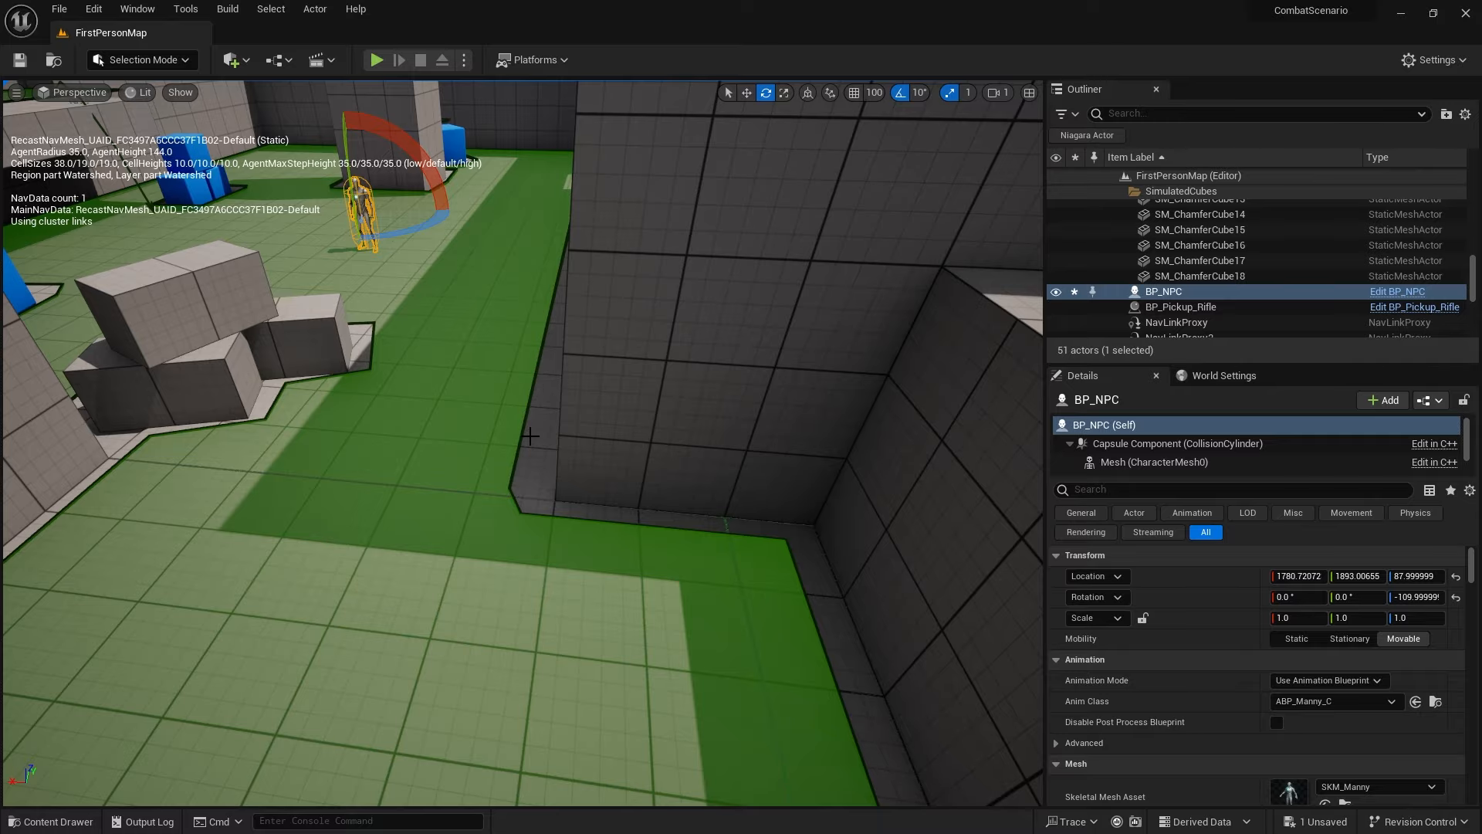
right_click_drag(547, 388, 571, 425)
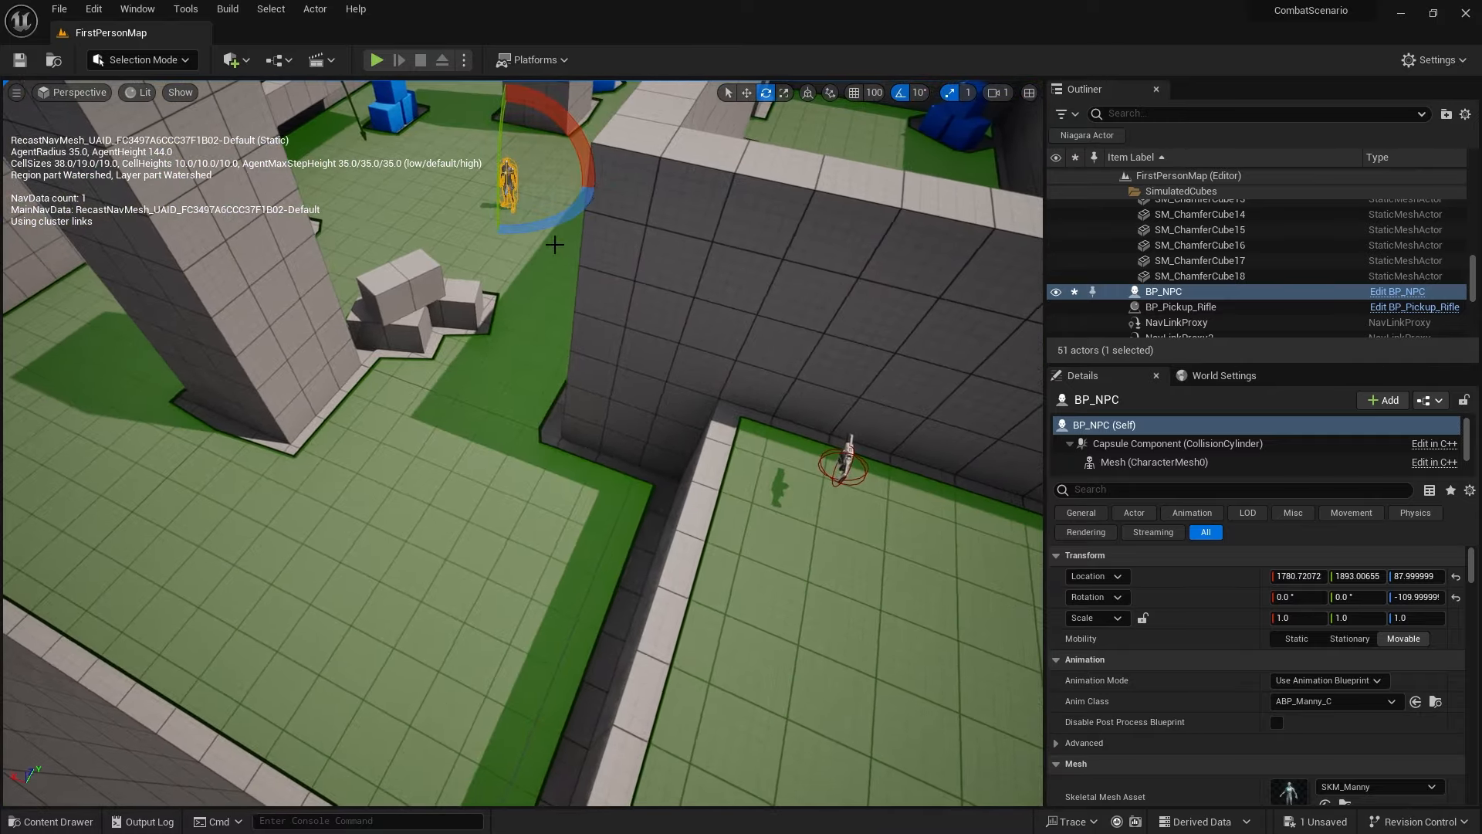
- Open the BP_NPC blueprint from the AI folder and look through its class default properties for the AI possession settings
left_click(84, 821)
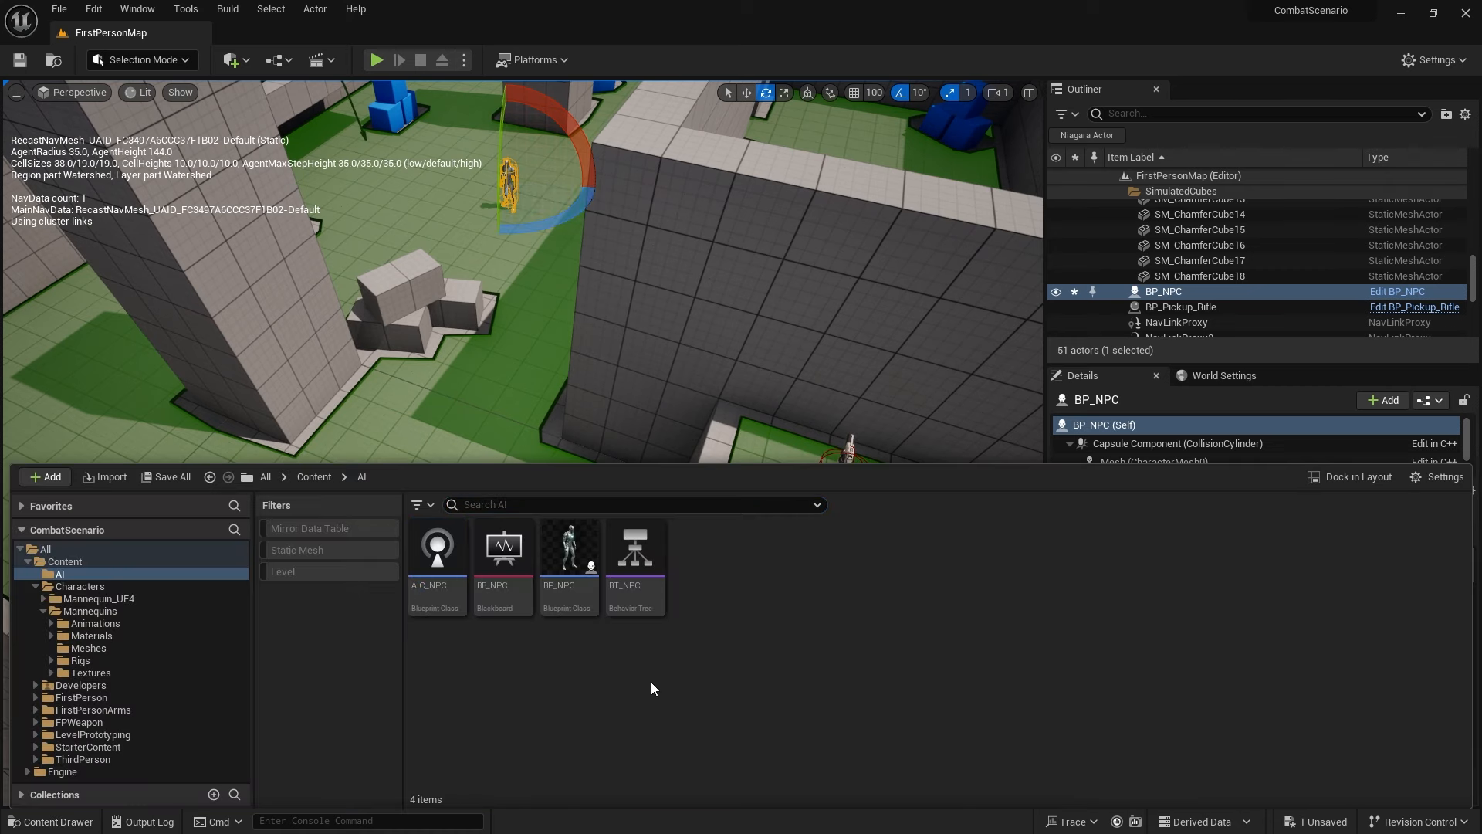
double_click(576, 544)
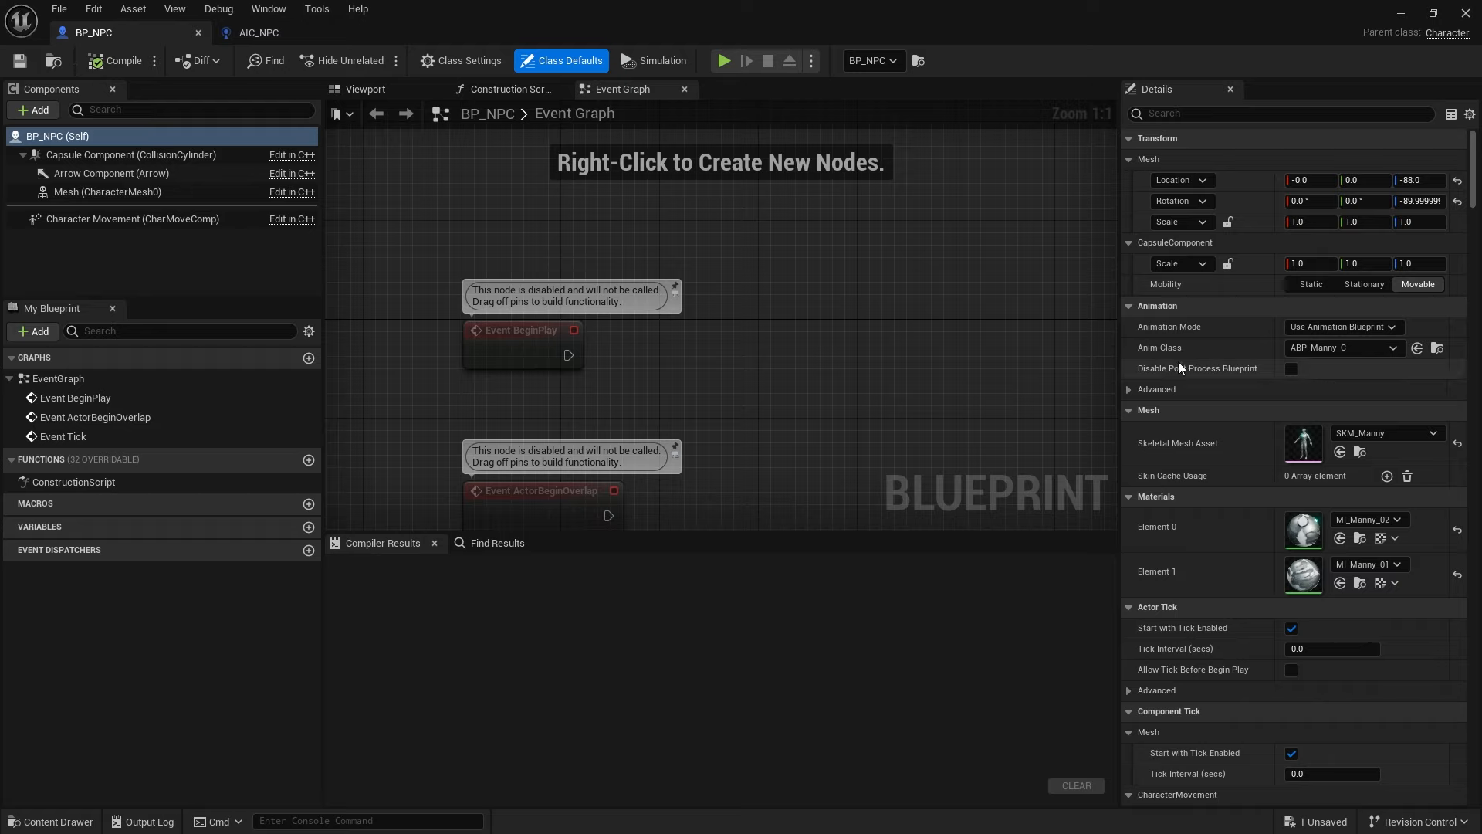
scroll(1272, 572, "down", 3)
scroll(1271, 572, "down", 6)
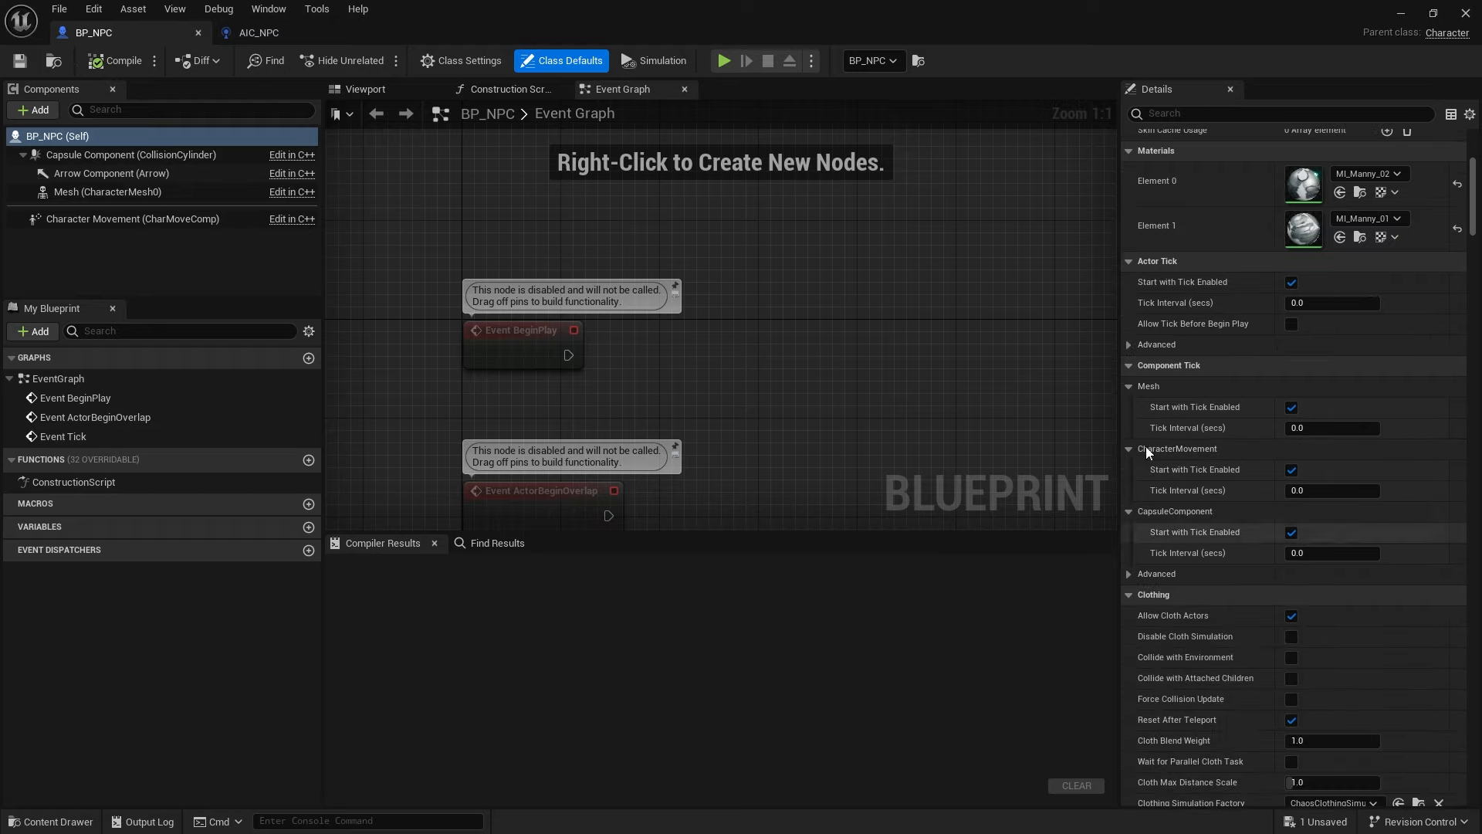
scroll(1342, 613, "down", 5)
scroll(1341, 613, "down", 20)
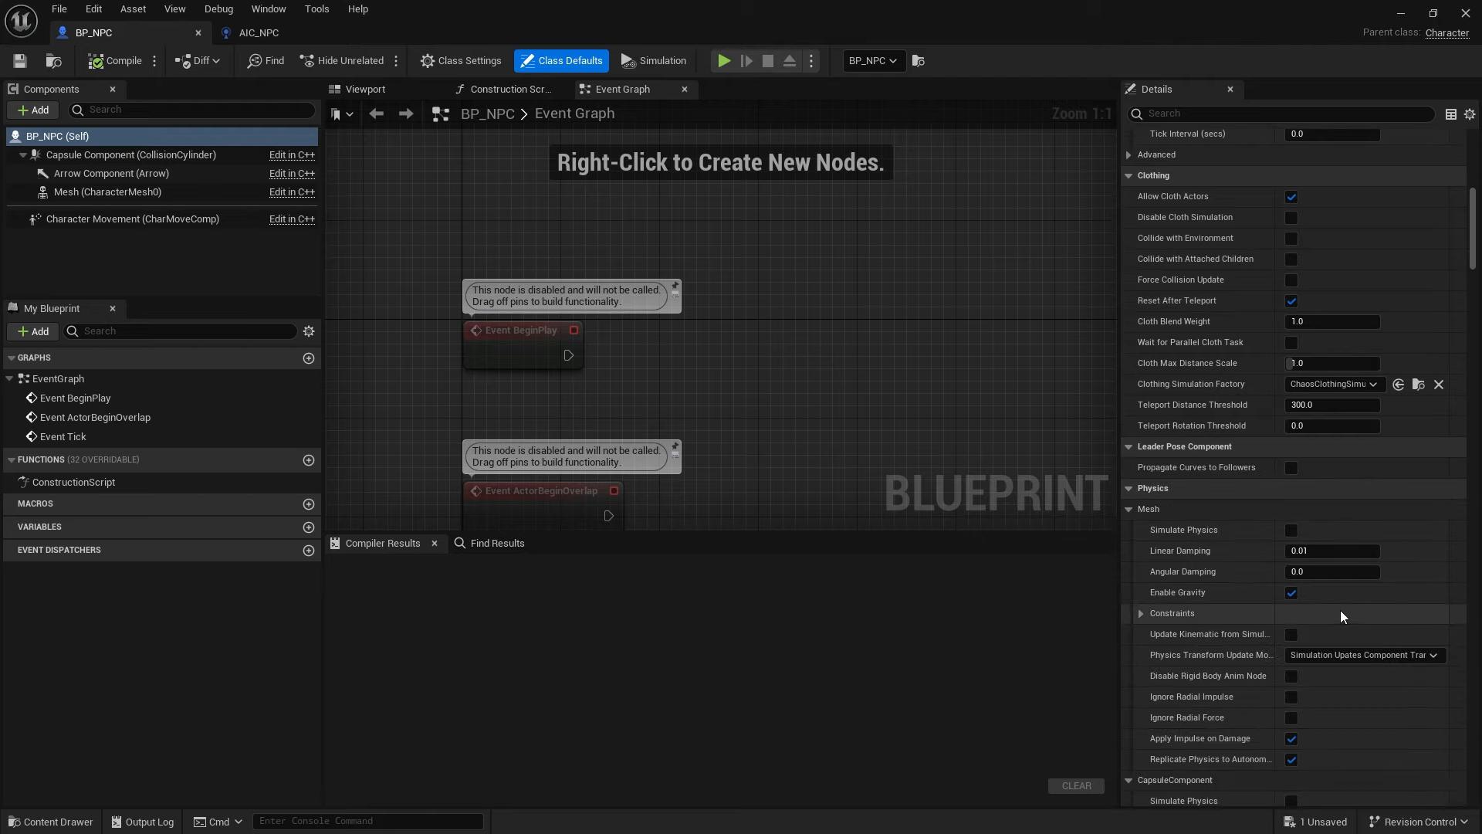
scroll(1340, 609, "down", 20)
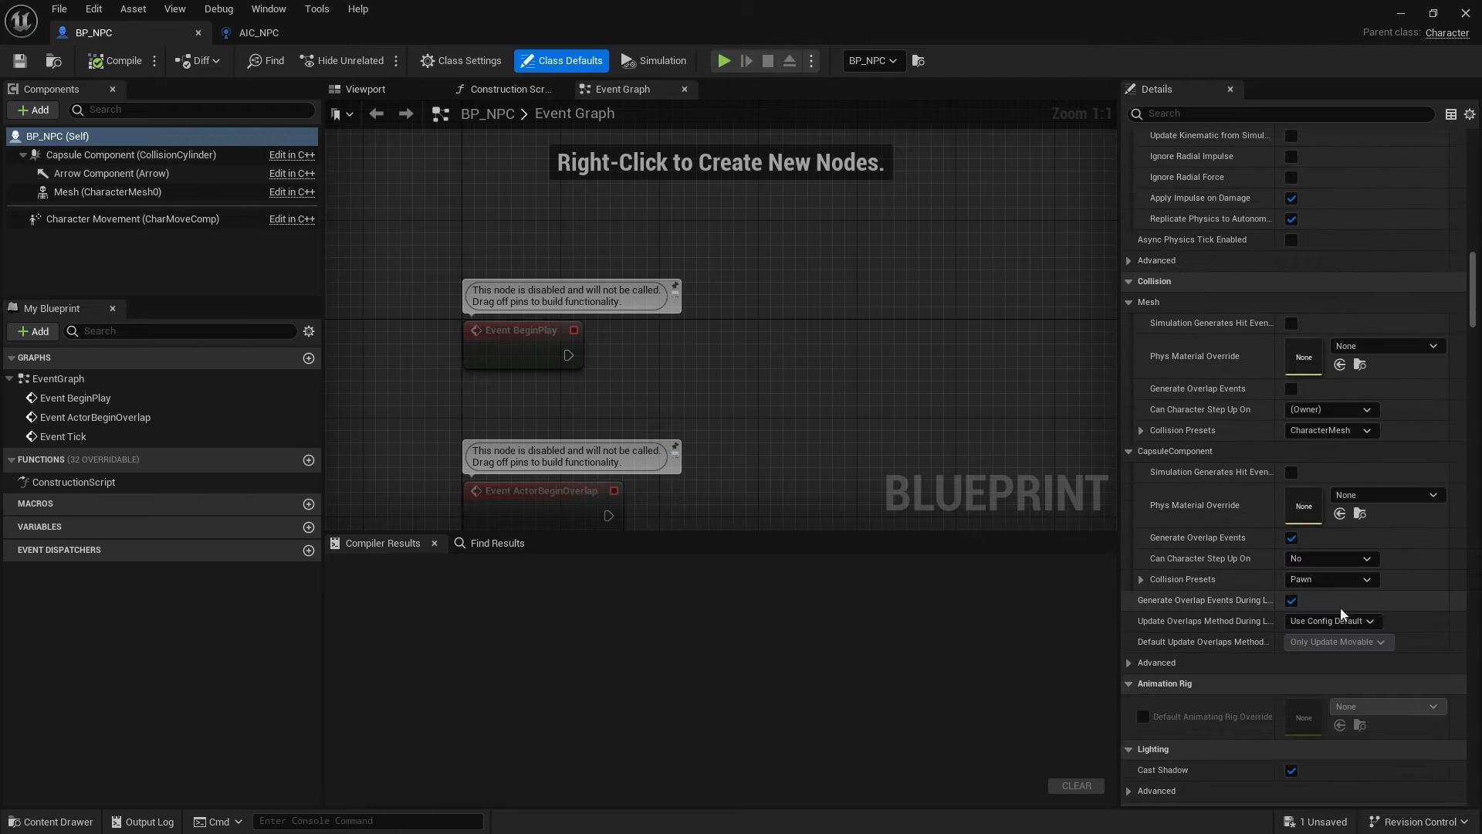
scroll(1340, 606, "down", 14)
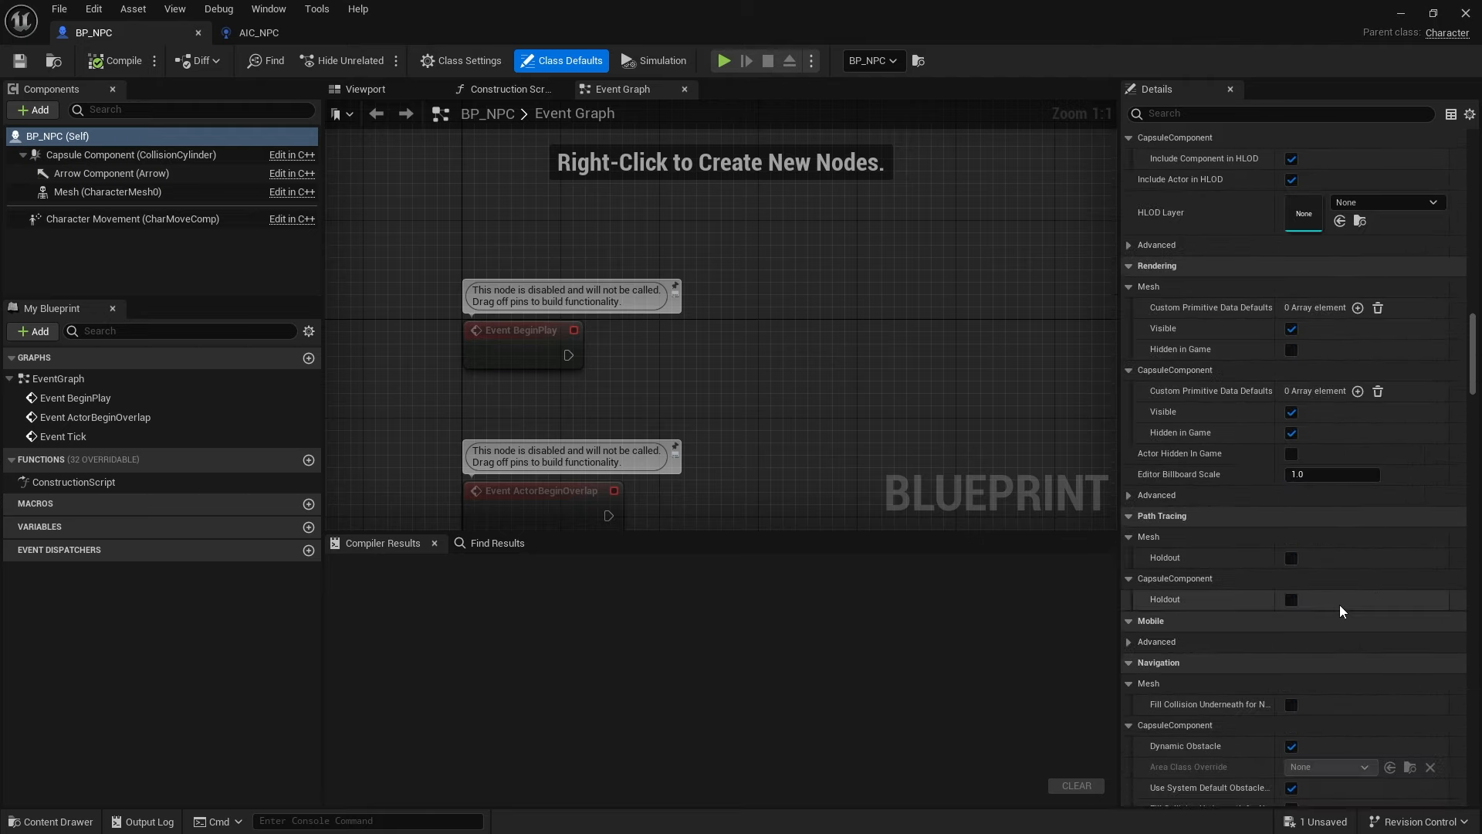
scroll(1339, 604, "down", 10)
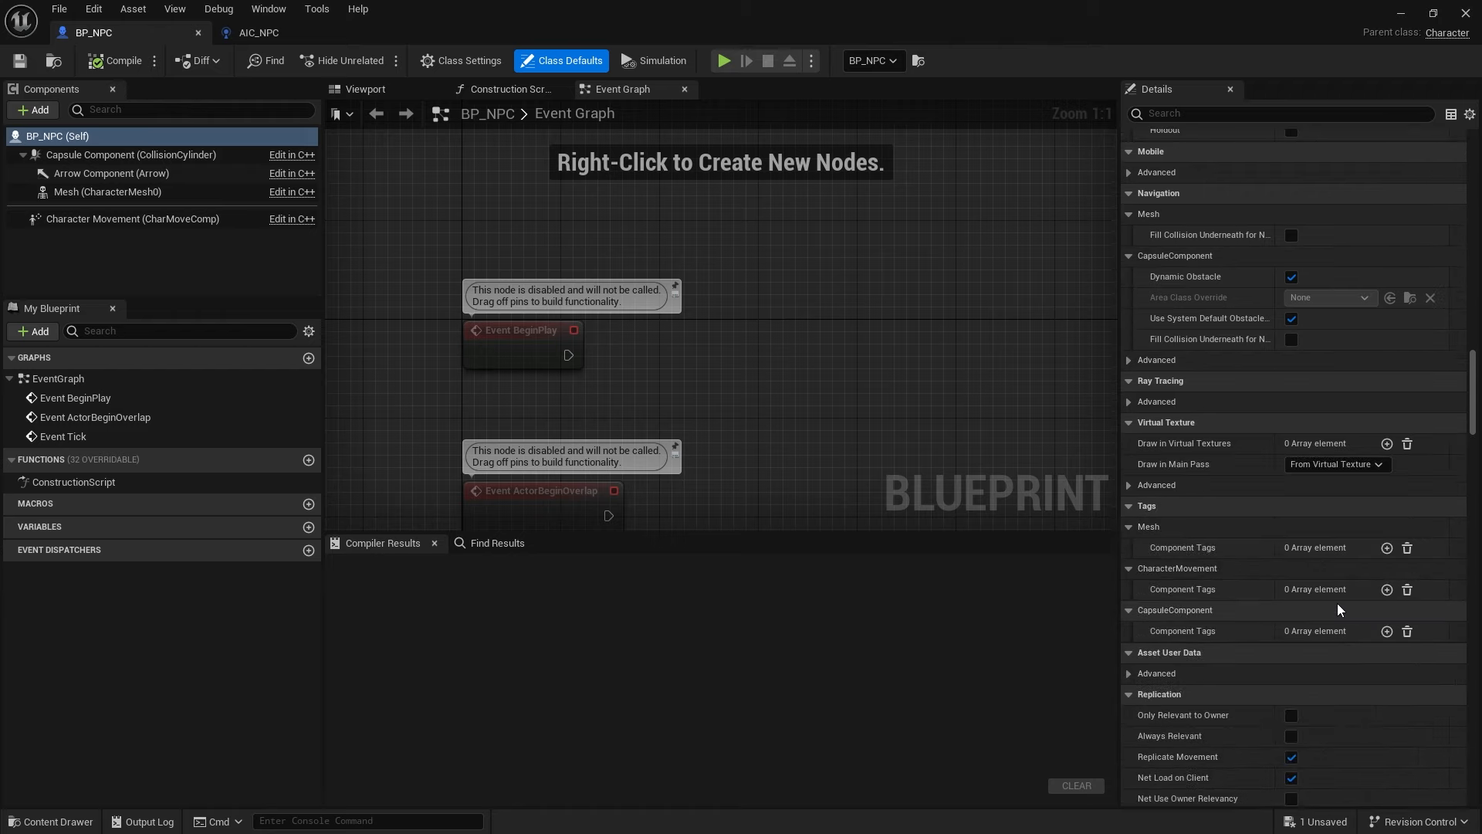
scroll(1337, 603, "down", 20)
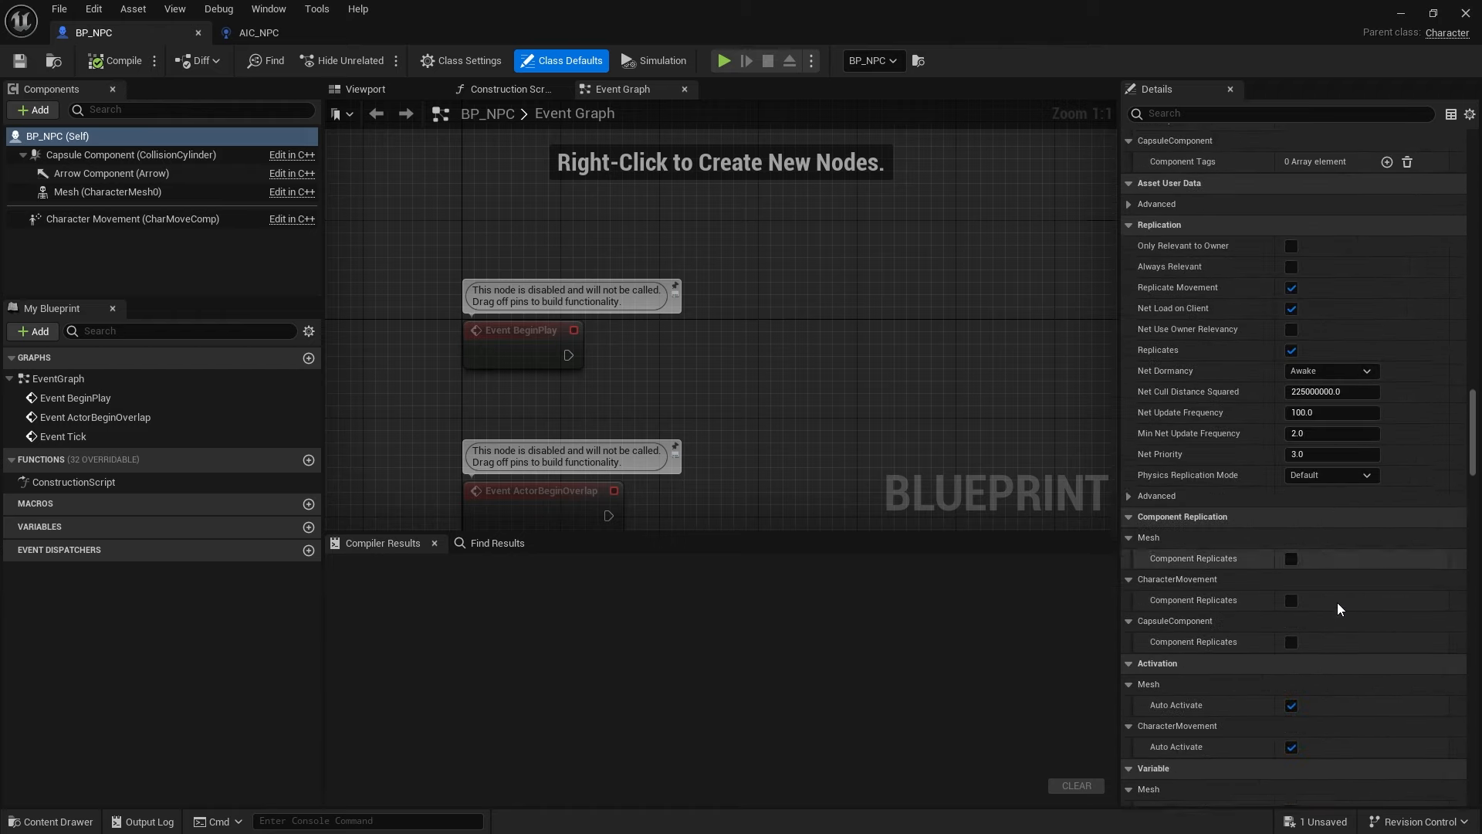
scroll(1337, 604, "down", 10)
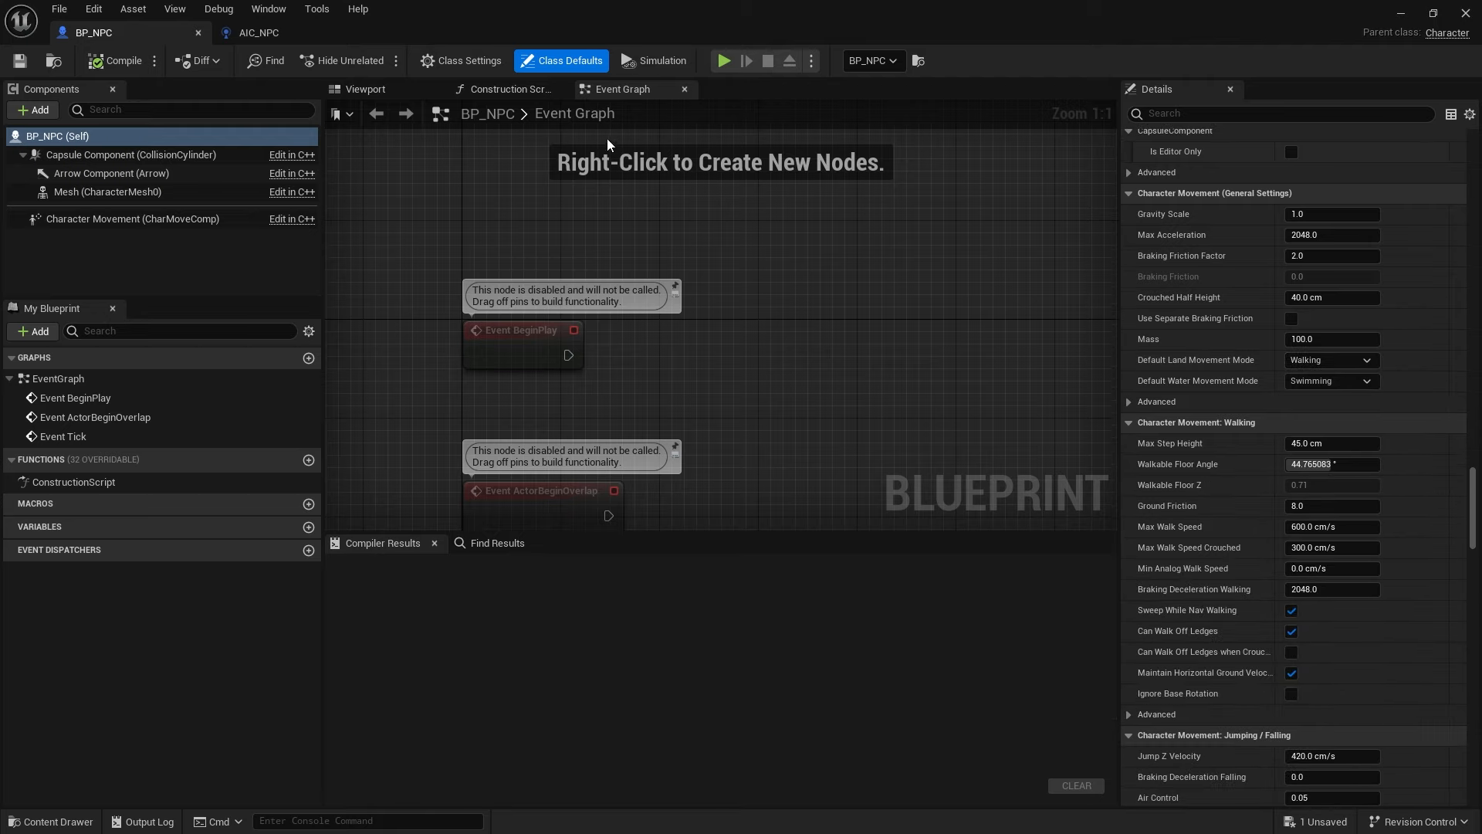
- Filter BP_NPC's class defaults by "controll" and "pawn", set Auto Possess AI to Disabled and compile the blueprint
left_click(1174, 113)
type("controll")
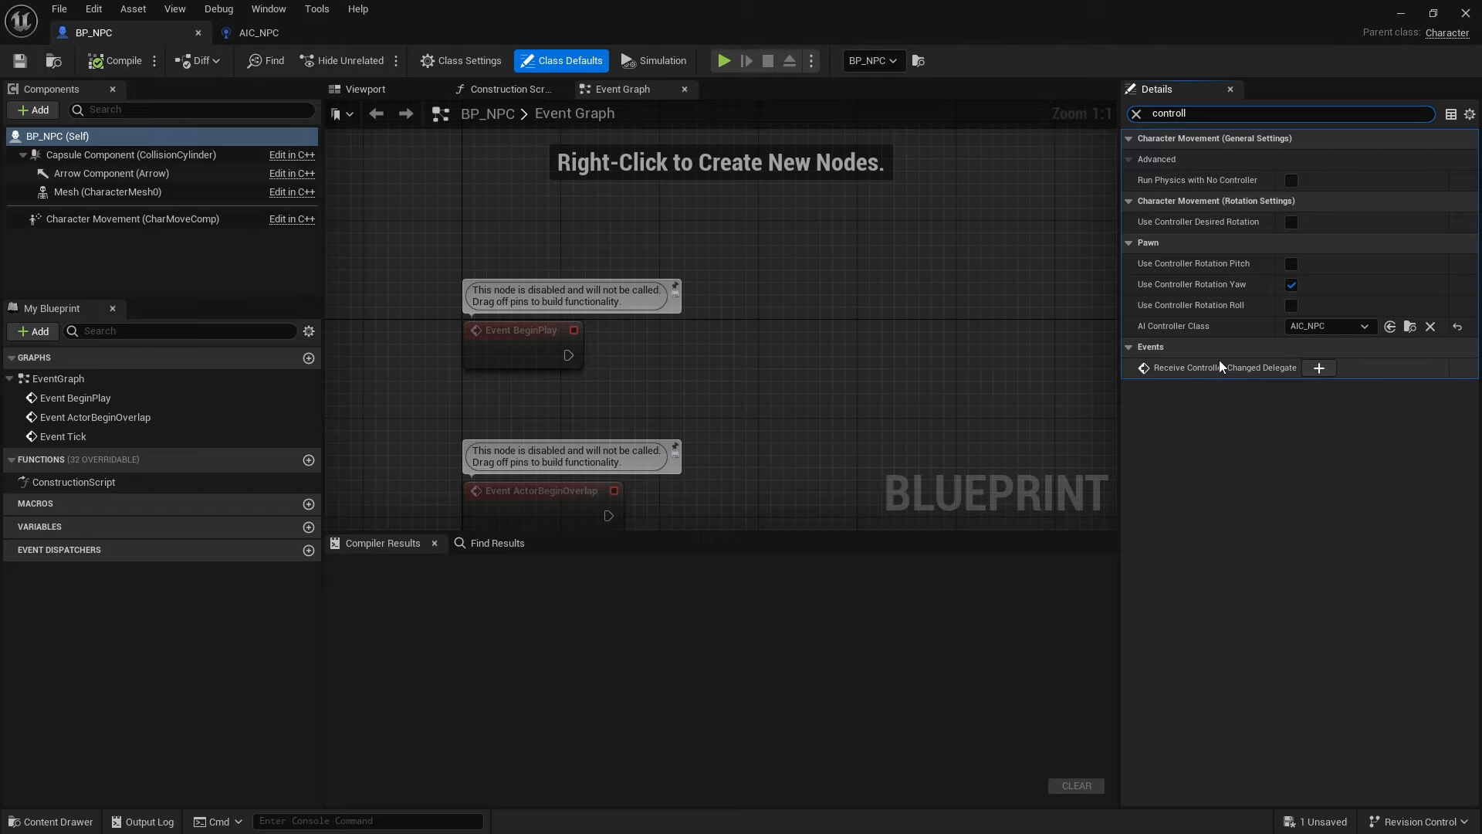
key("ctrl+a")
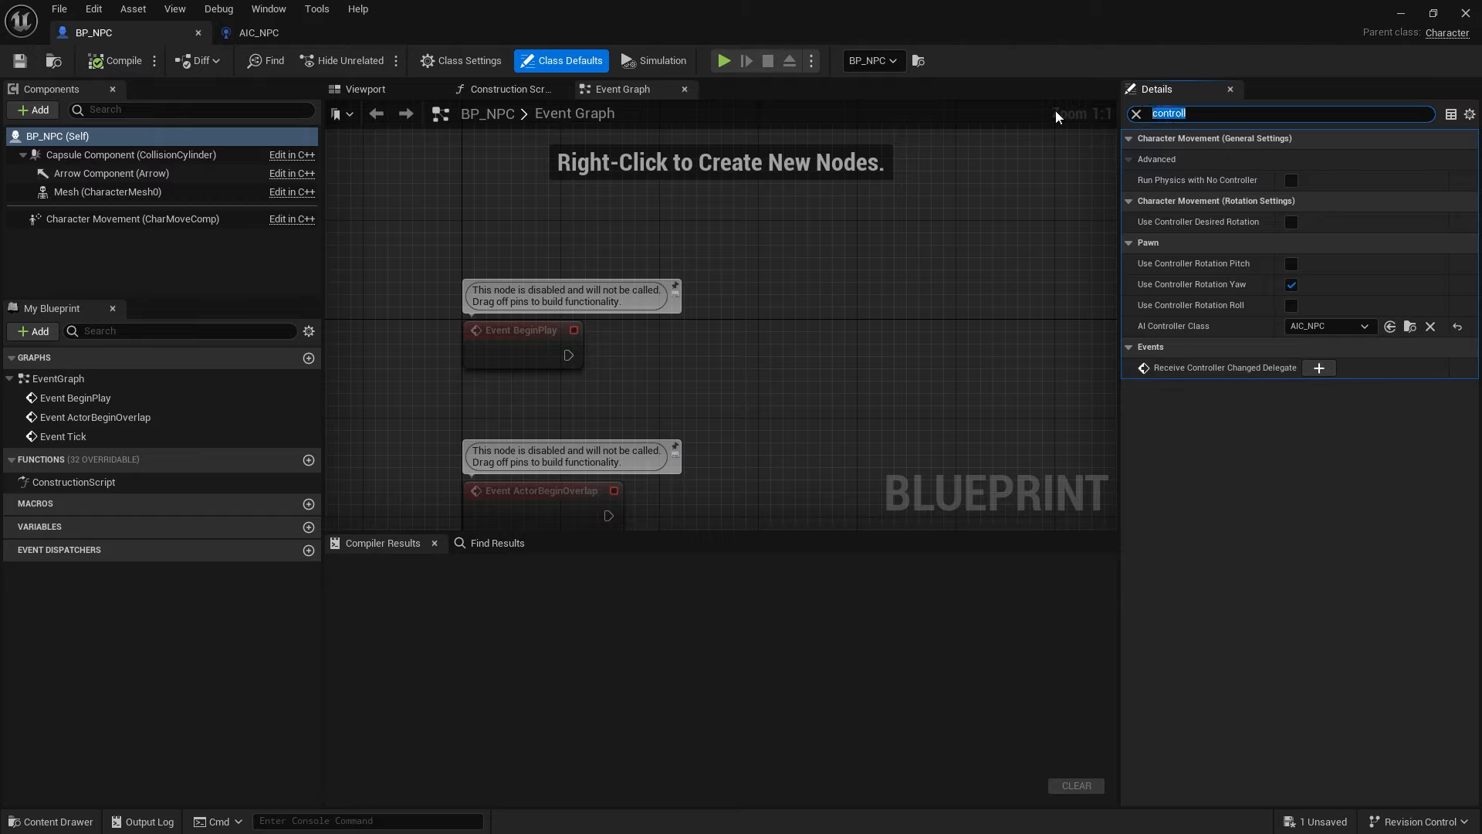
type("pawn")
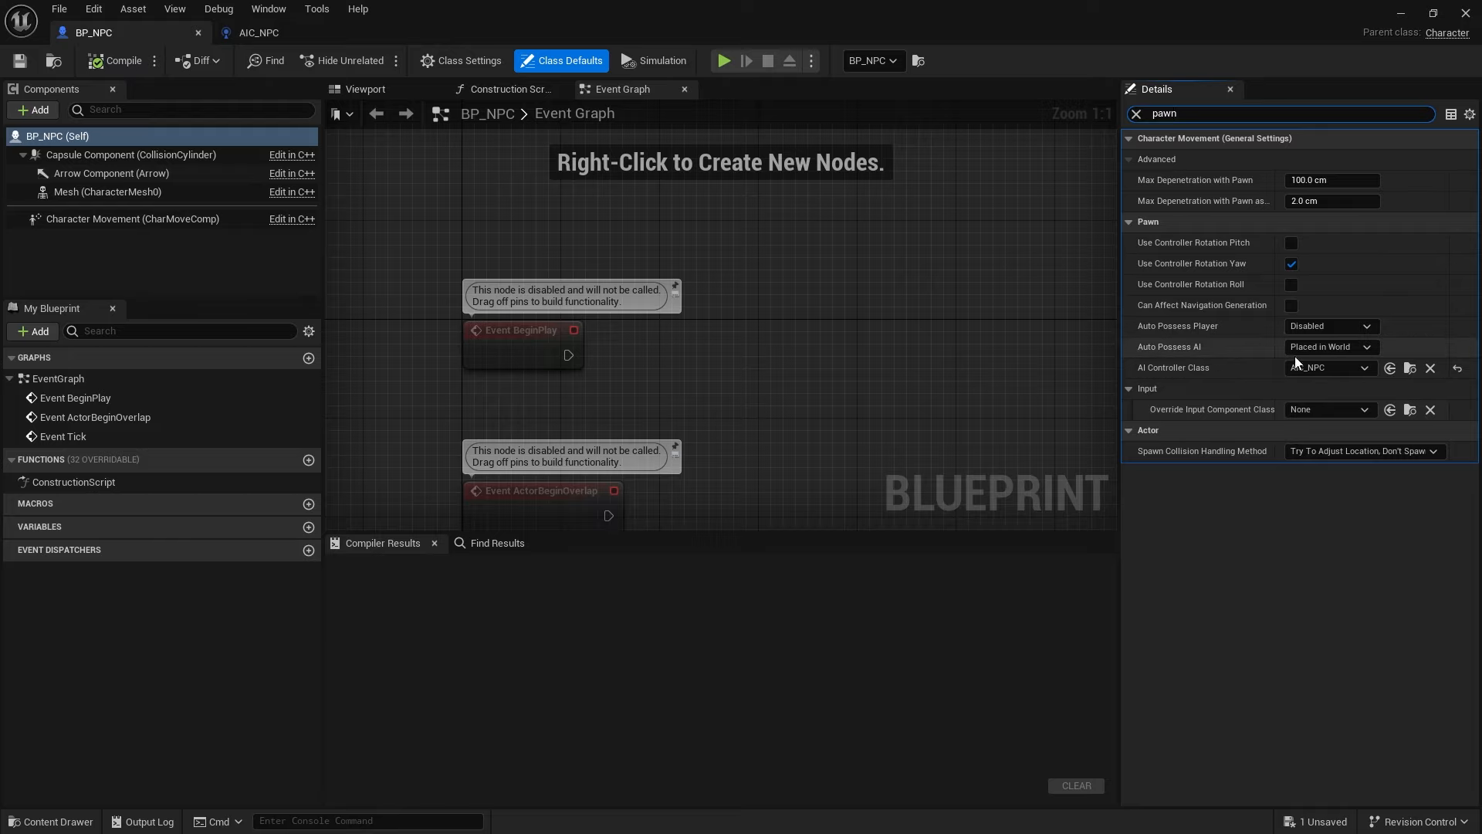
left_click(1327, 347)
left_click(1312, 375)
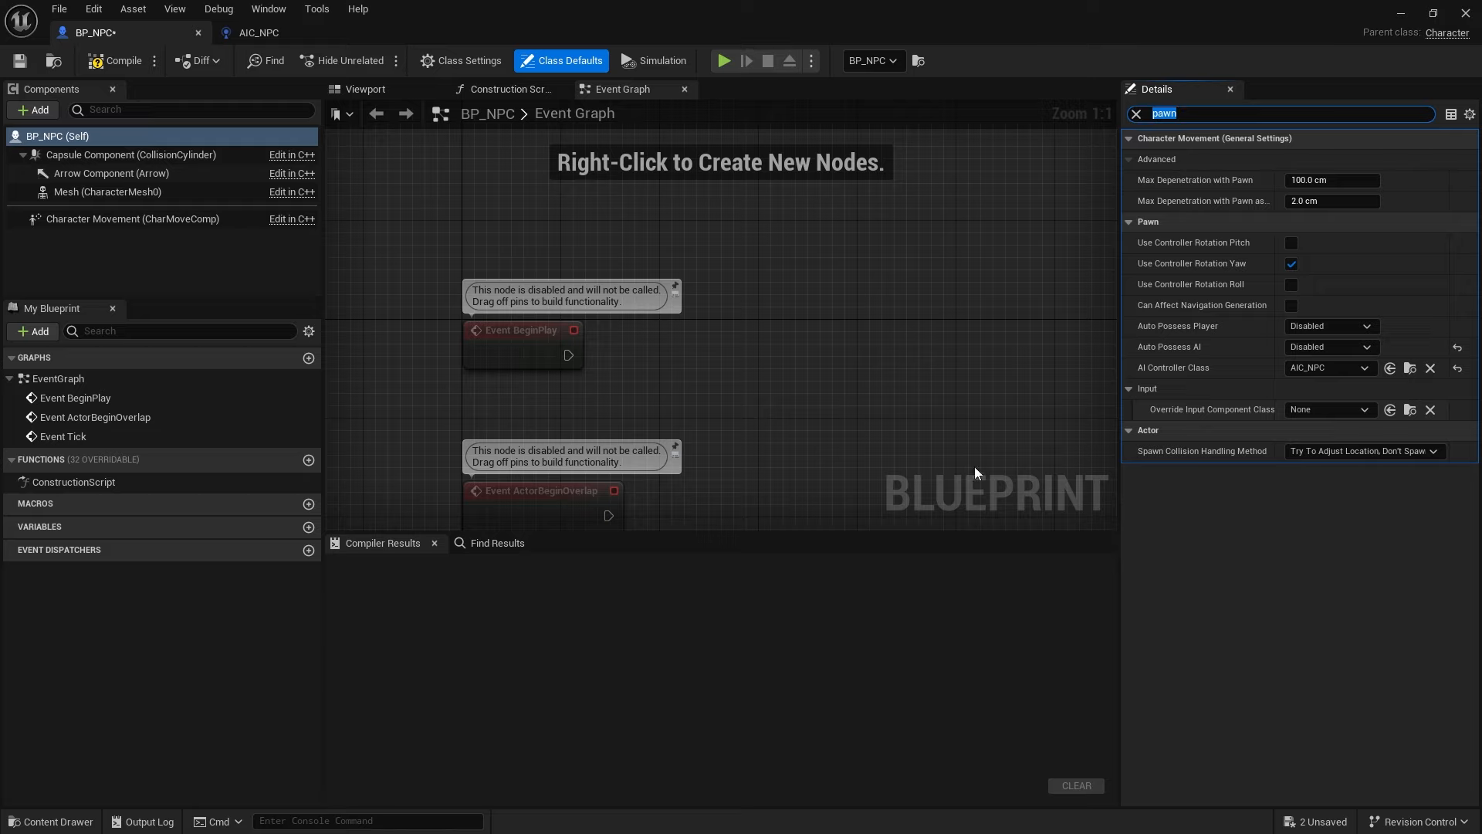
left_click(108, 61)
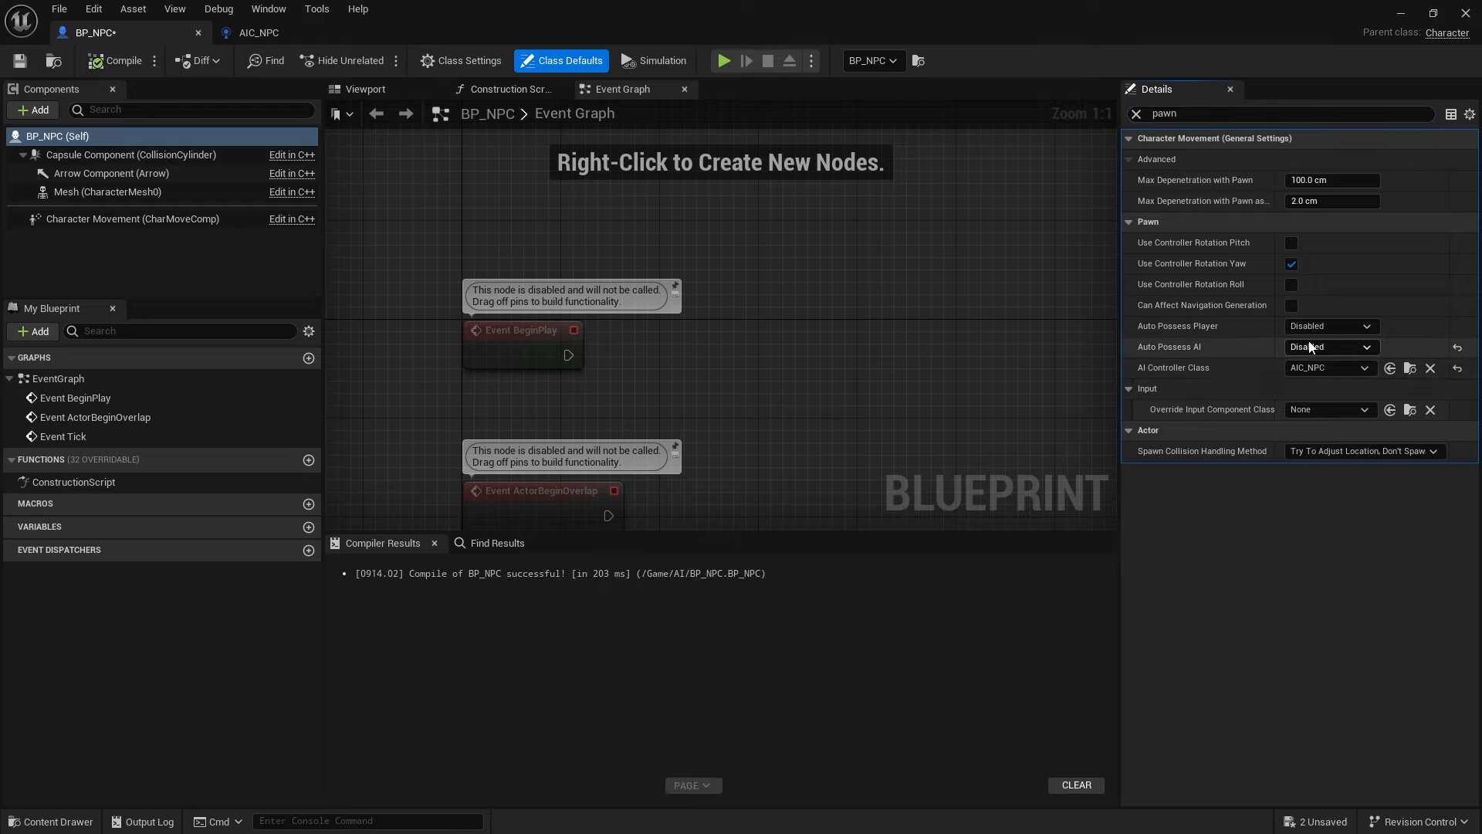
- Play-test FirstPersonMap with the NPC's AI possession disabled, walking up to the NPC and backing away, and end the session
left_click(1401, 13)
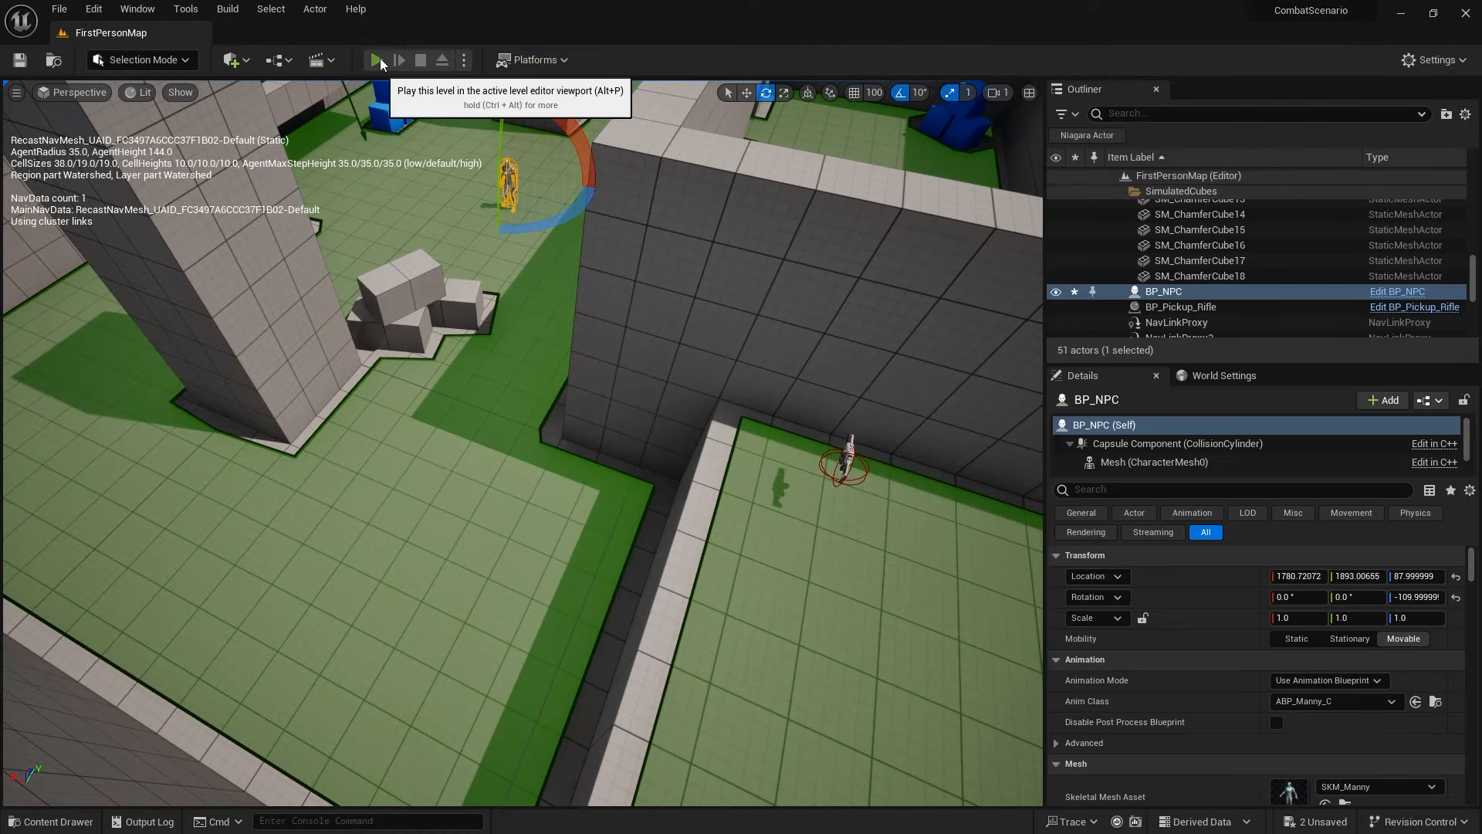
left_click(377, 60)
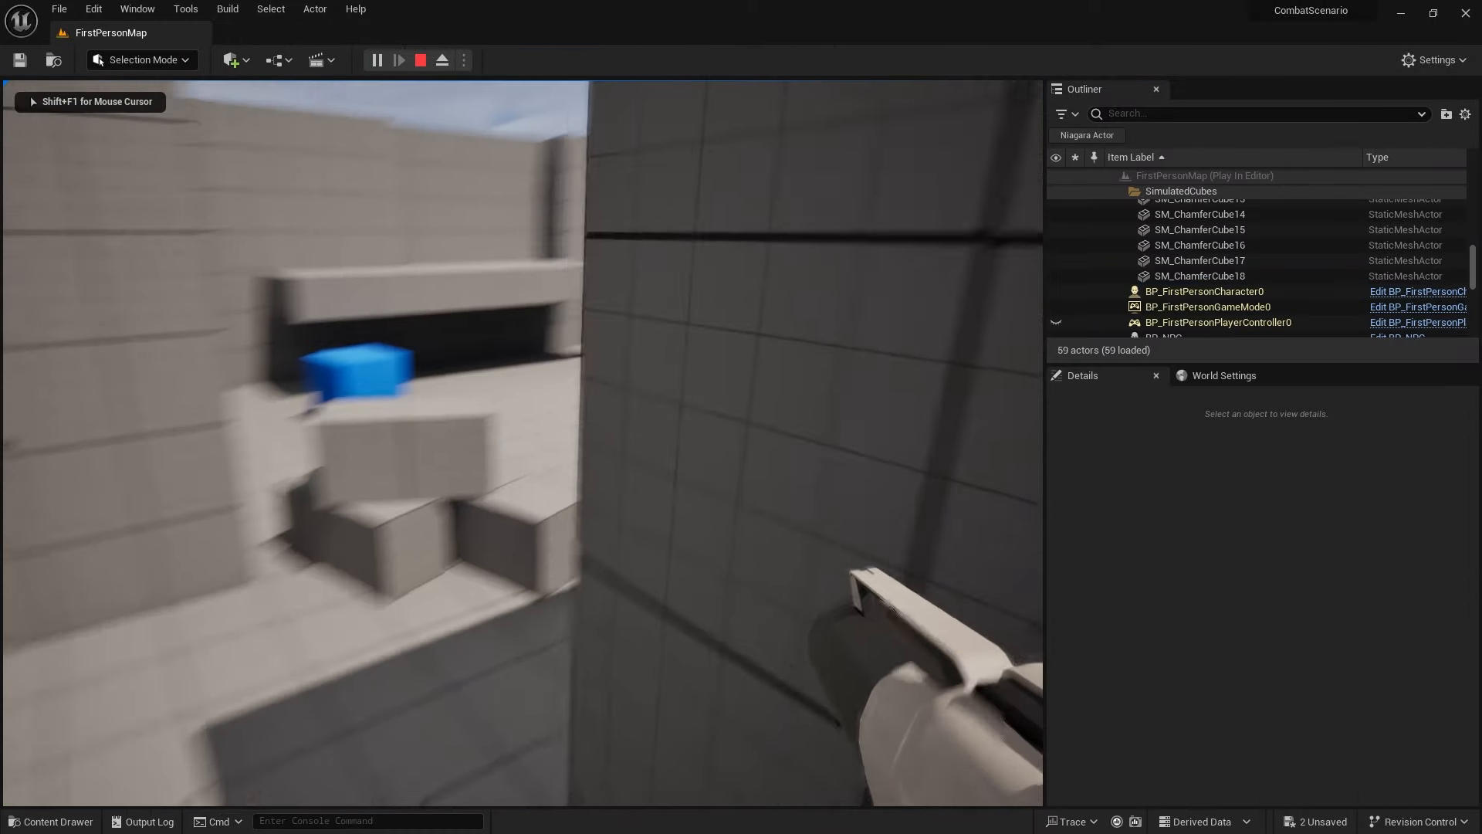
key("w")
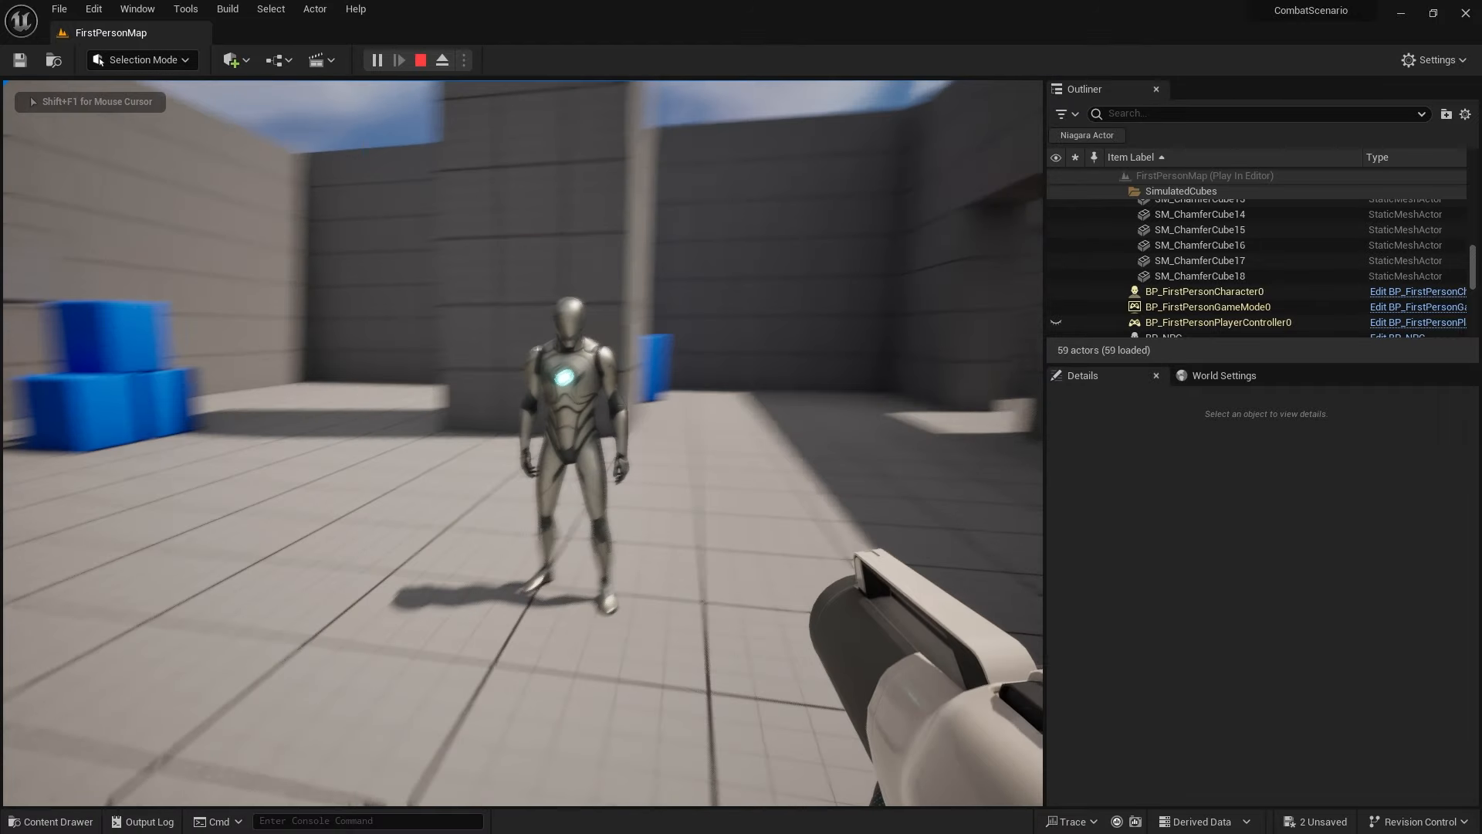
key("s")
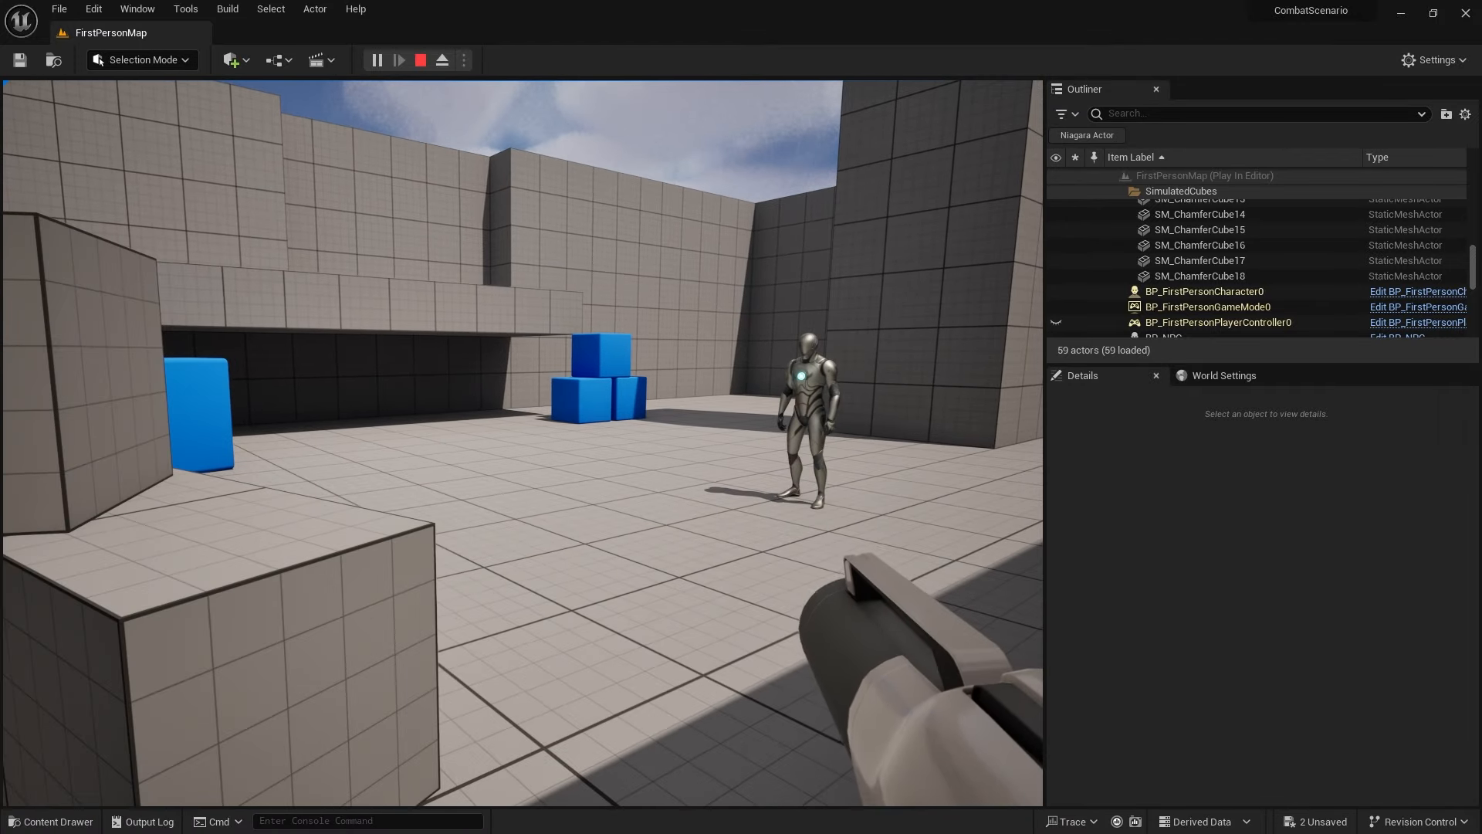
key("Escape")
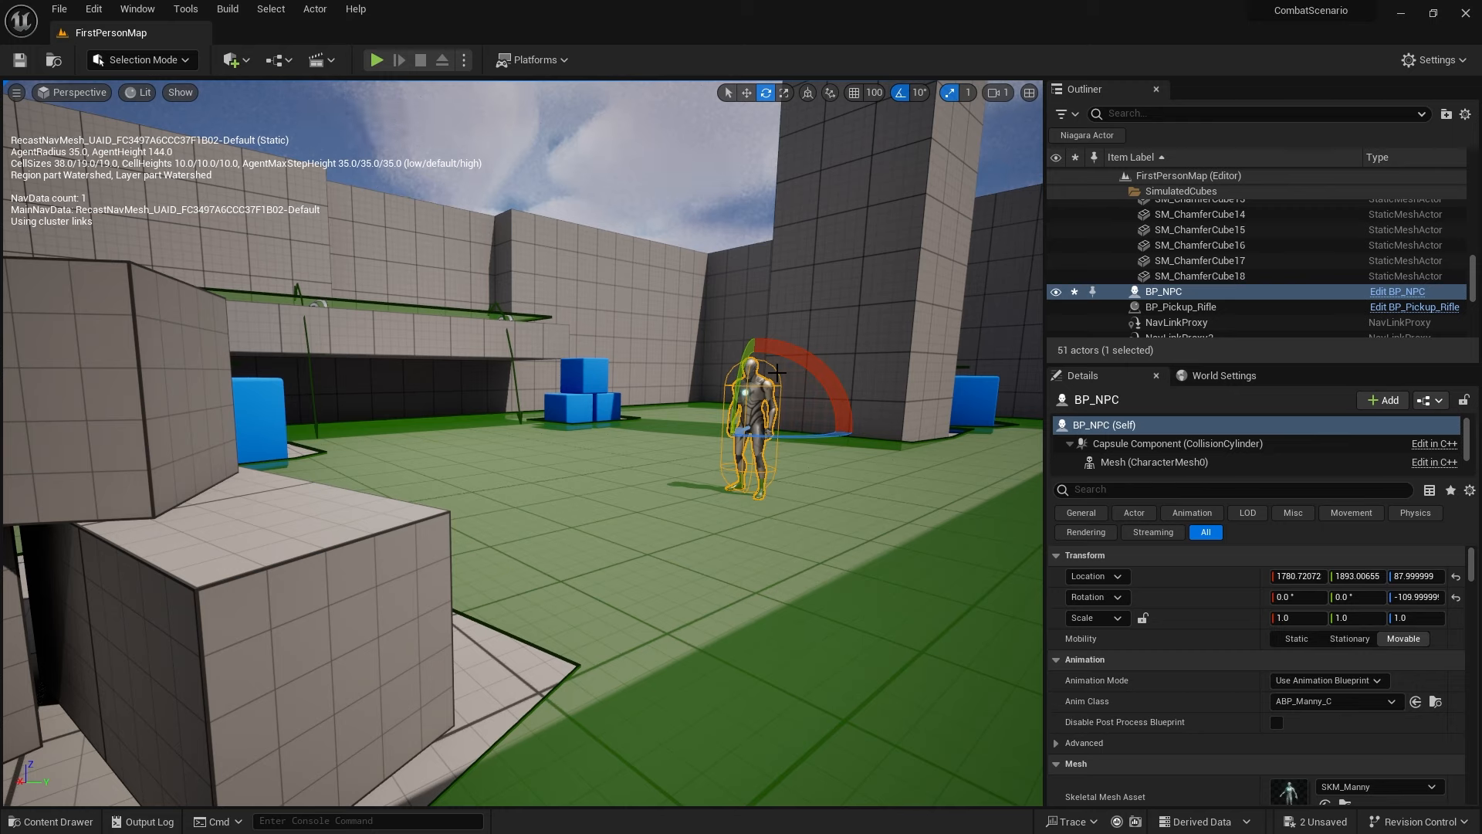
- Create an Actor blueprint class named BP_CombatDirector in the Content folder
right_click_drag(692, 315, 701, 348)
key("w")
key("s")
key("d")
key("w")
left_click(35, 822)
left_click(744, 641)
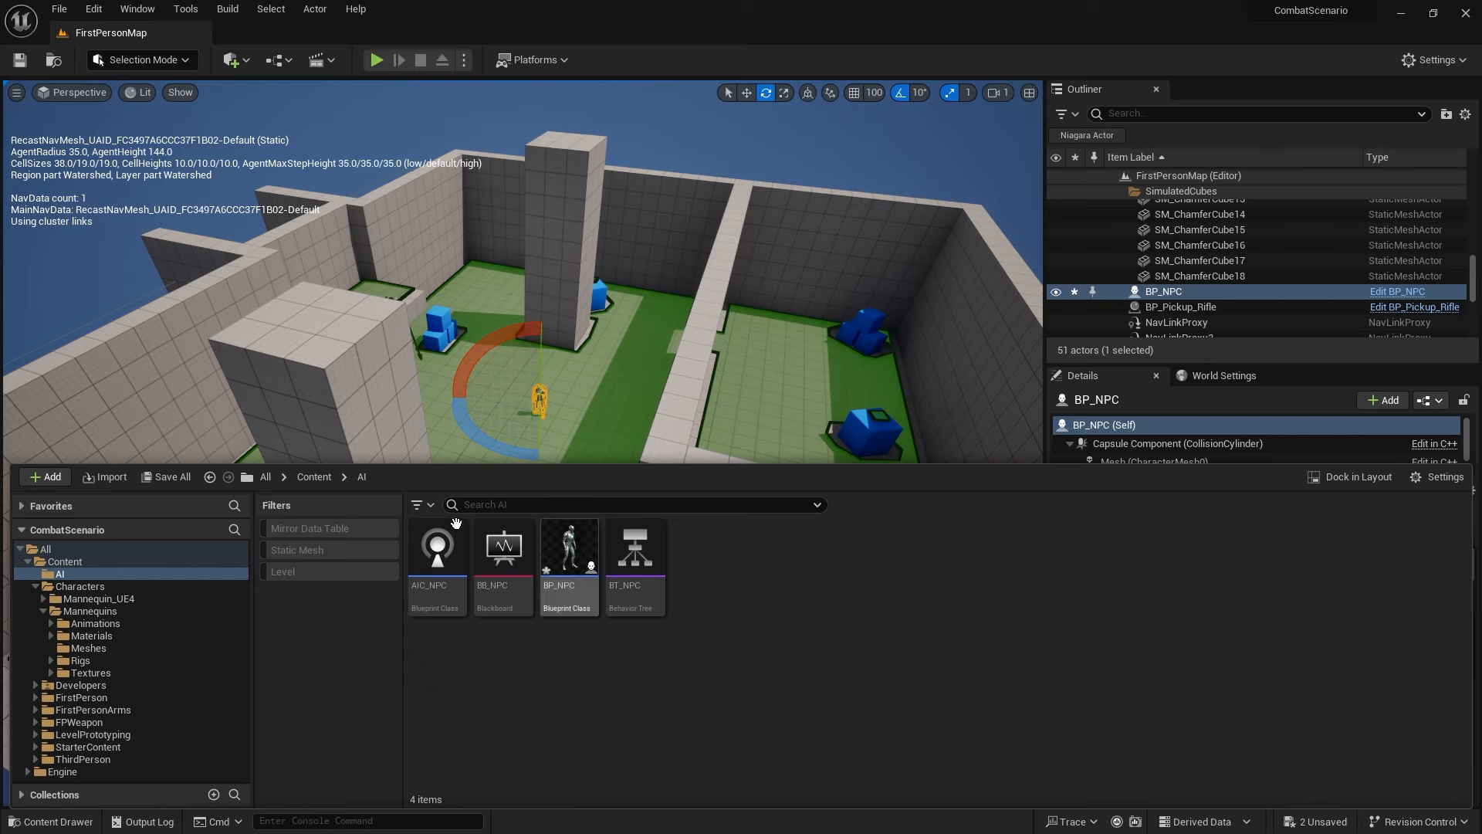
left_click(314, 477)
right_click(873, 645)
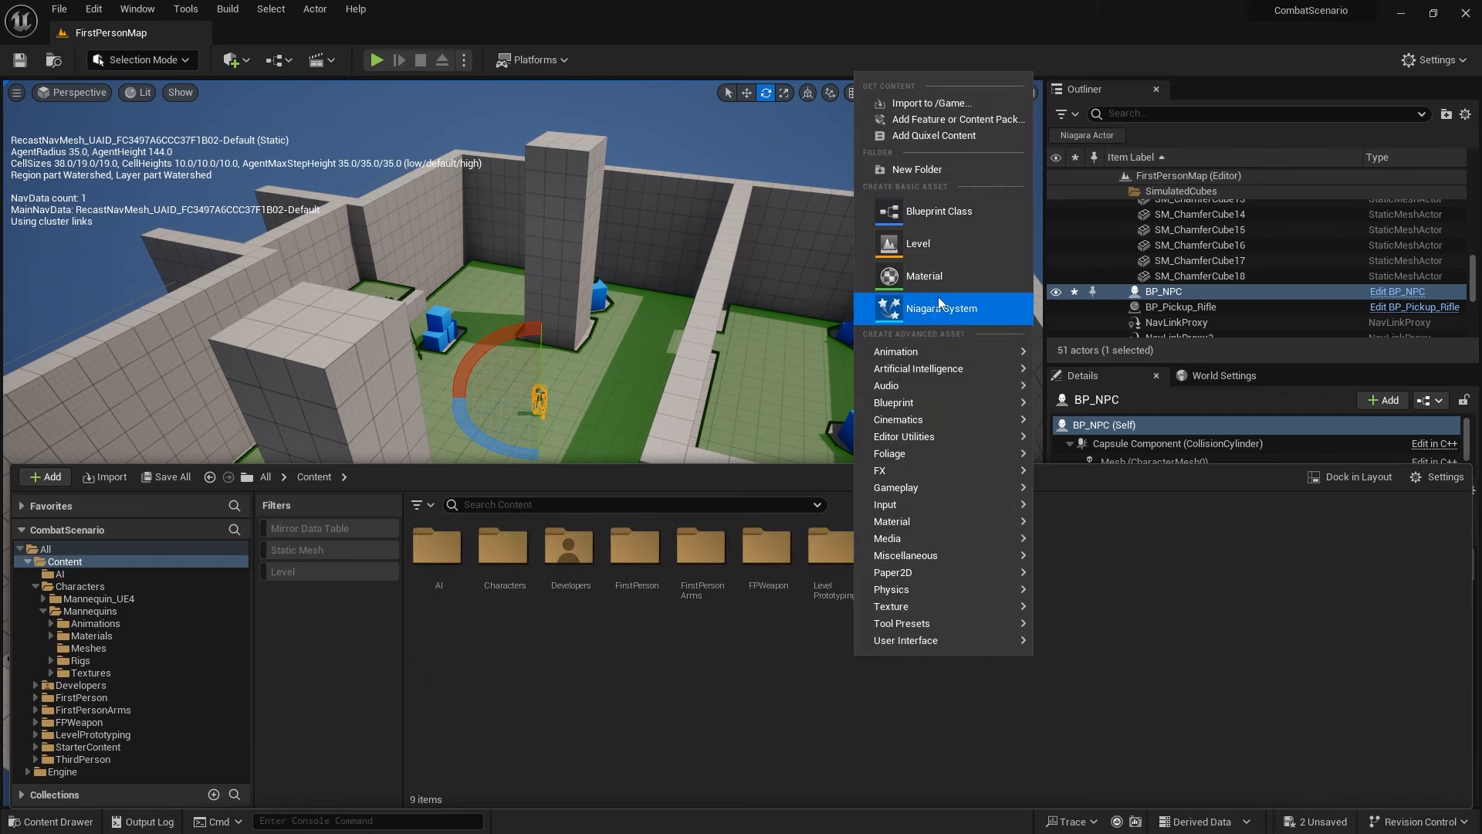
left_click(939, 210)
left_click(598, 282)
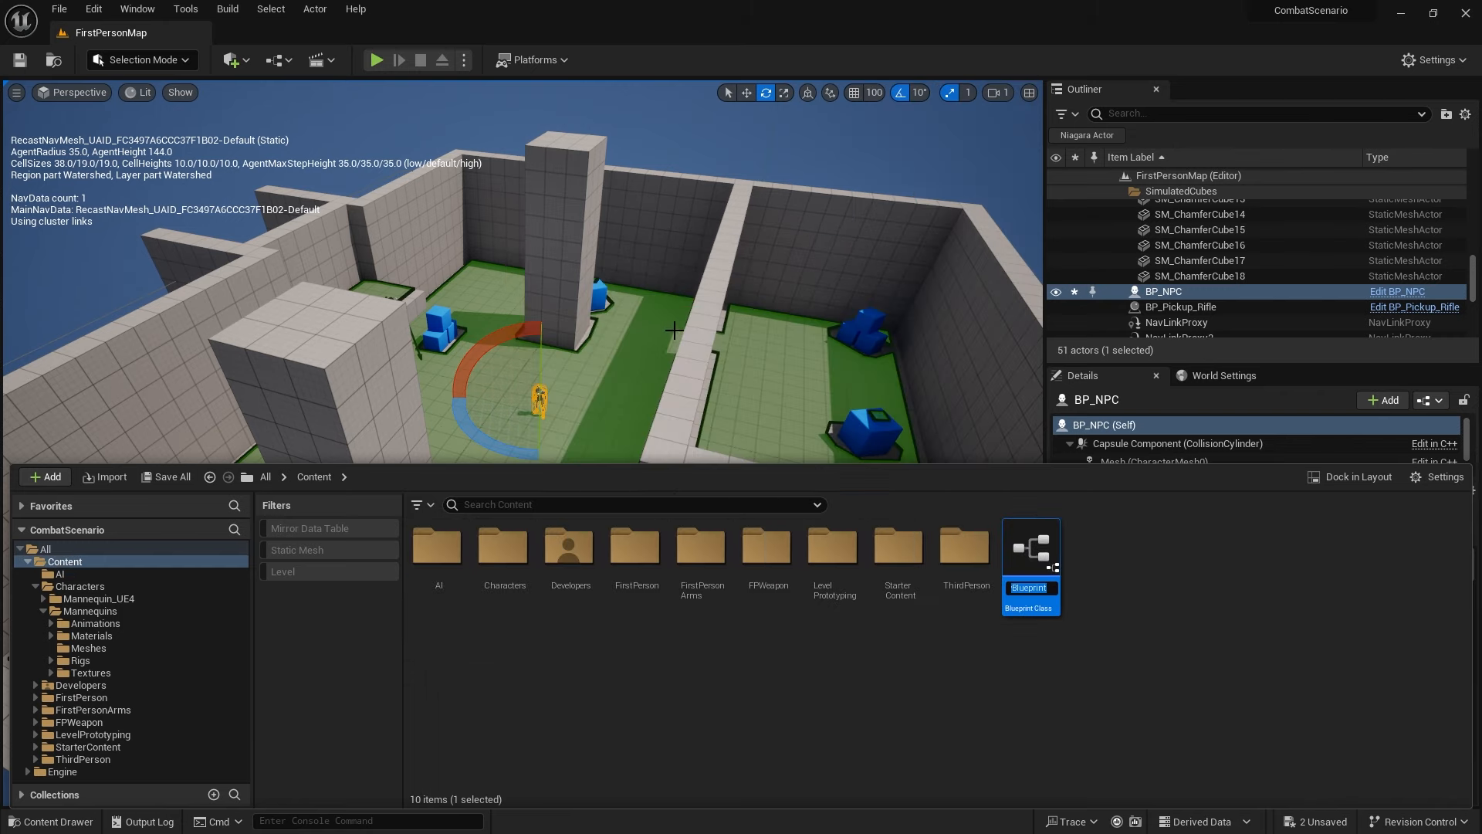
type("BP_Comb")
key("Return")
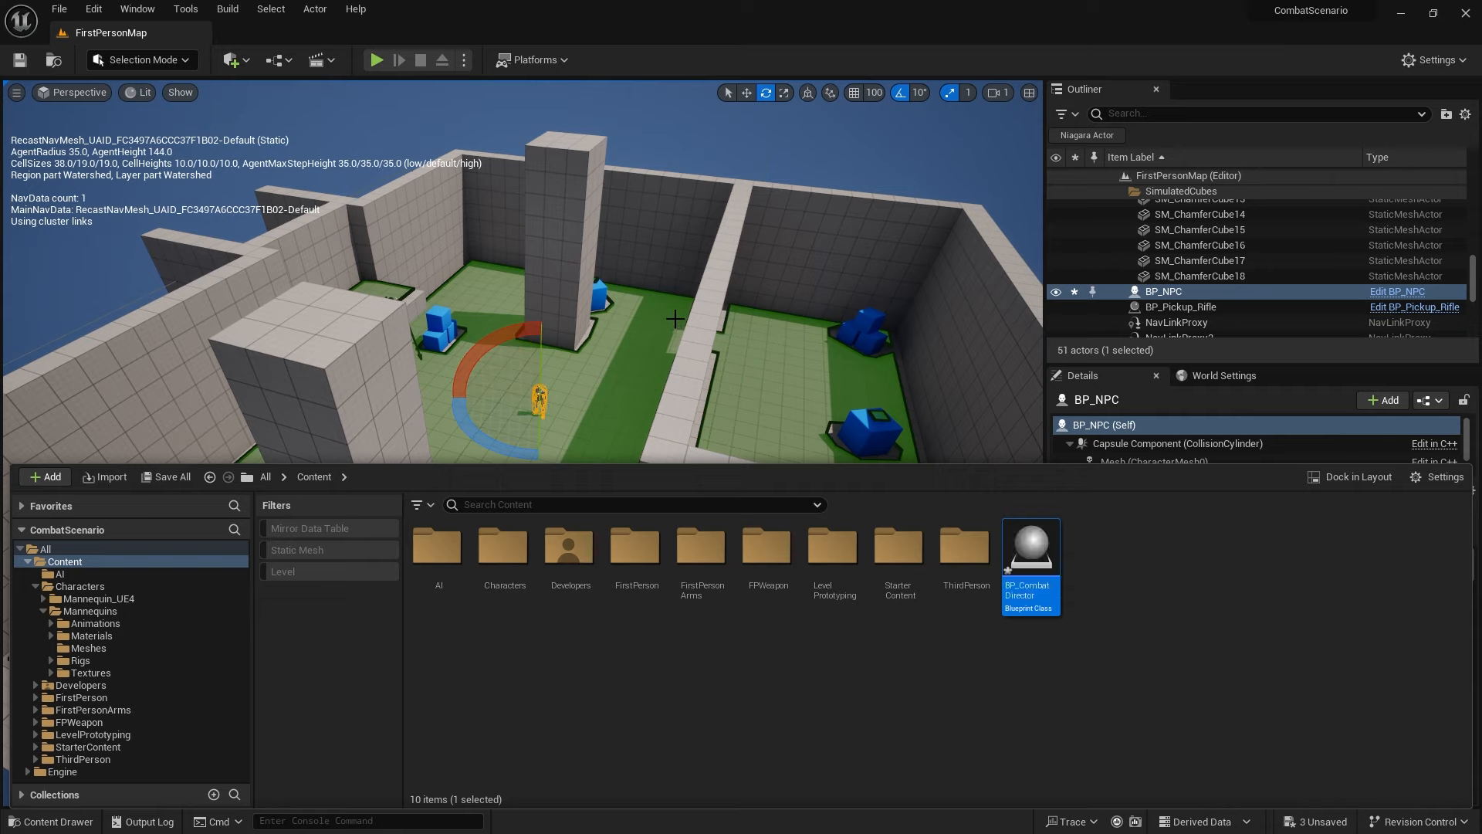
- Open BP_CombatDirector, add a Box Collision component with its default name, and compile and save the blueprint
double_click(1028, 525)
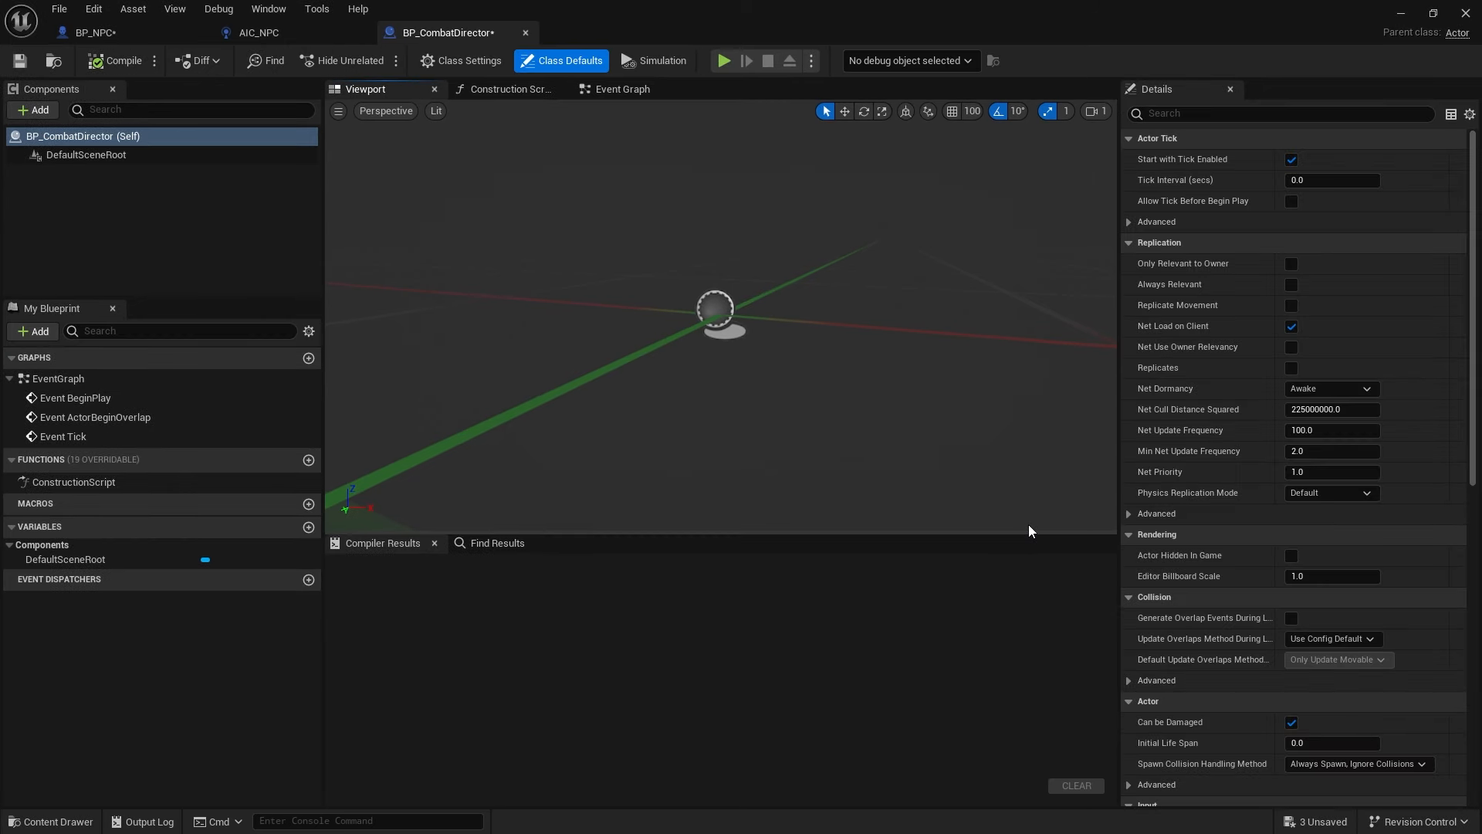
left_click(40, 111)
type("box coll")
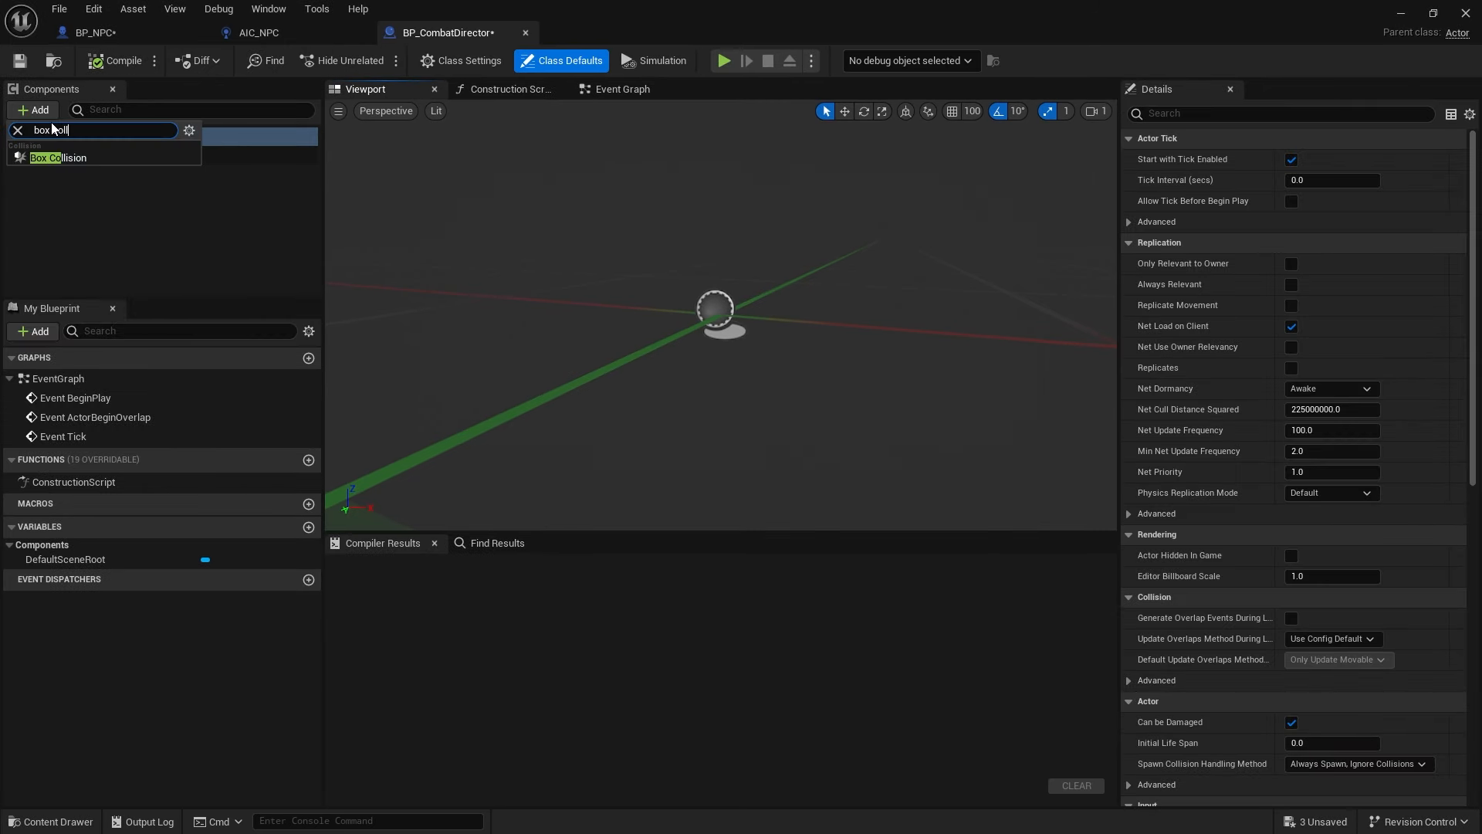
key("Return")
key("Return")
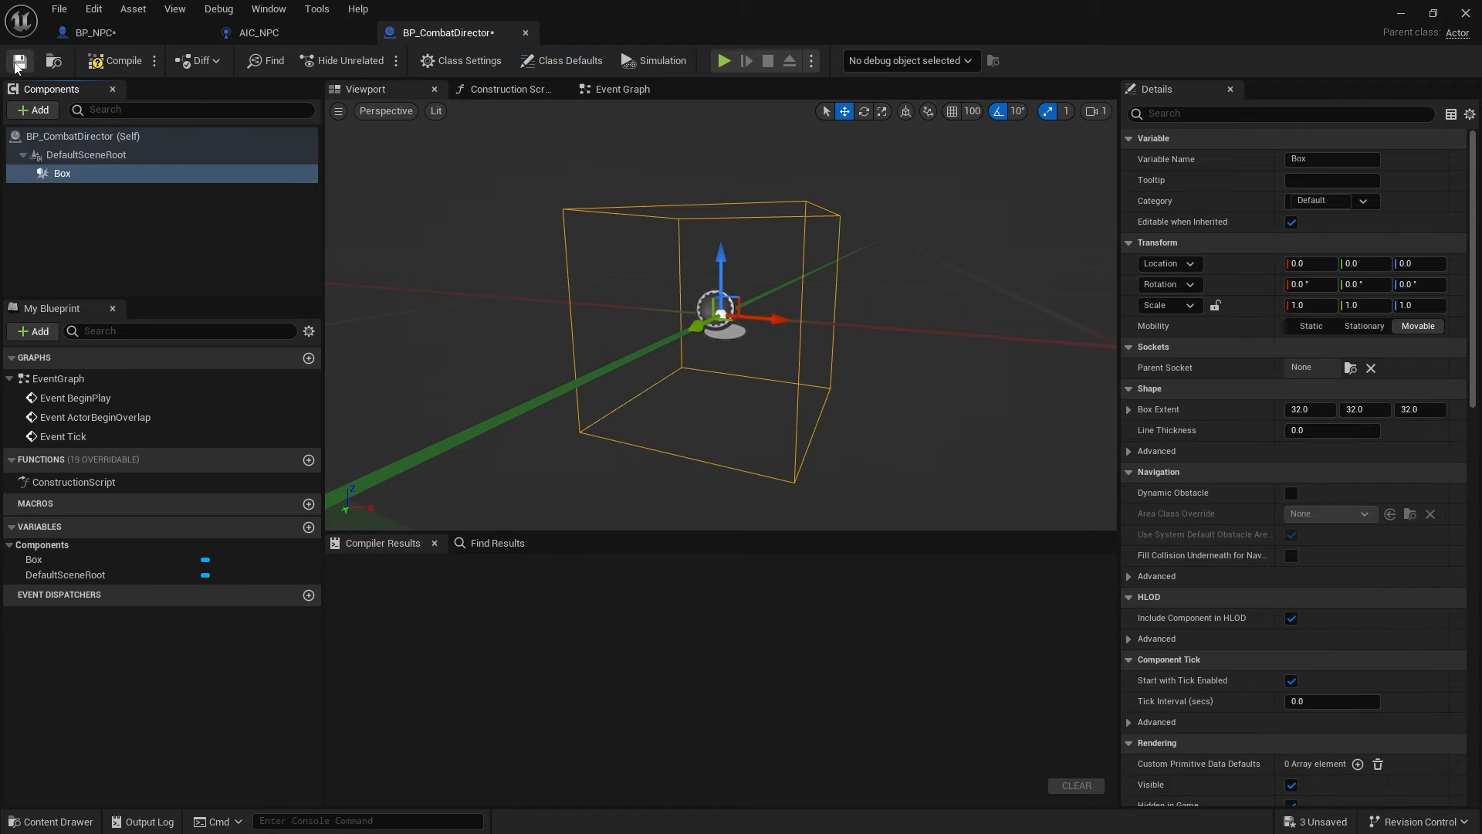
left_click(112, 62)
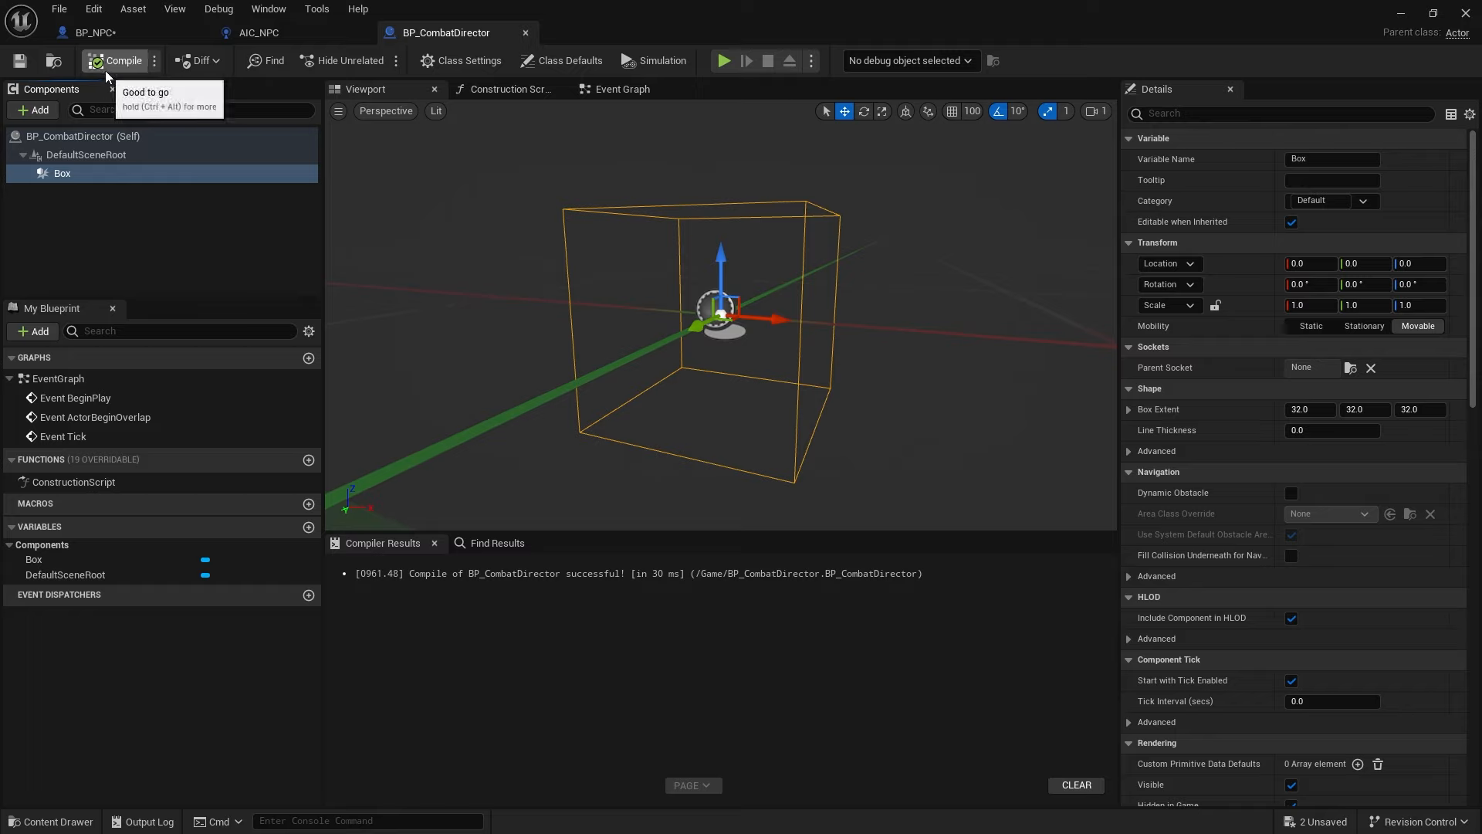
- Place a BP_CombatDirector instance in FirstPersonMap on the main room's floor near the NPC
left_click(1401, 14)
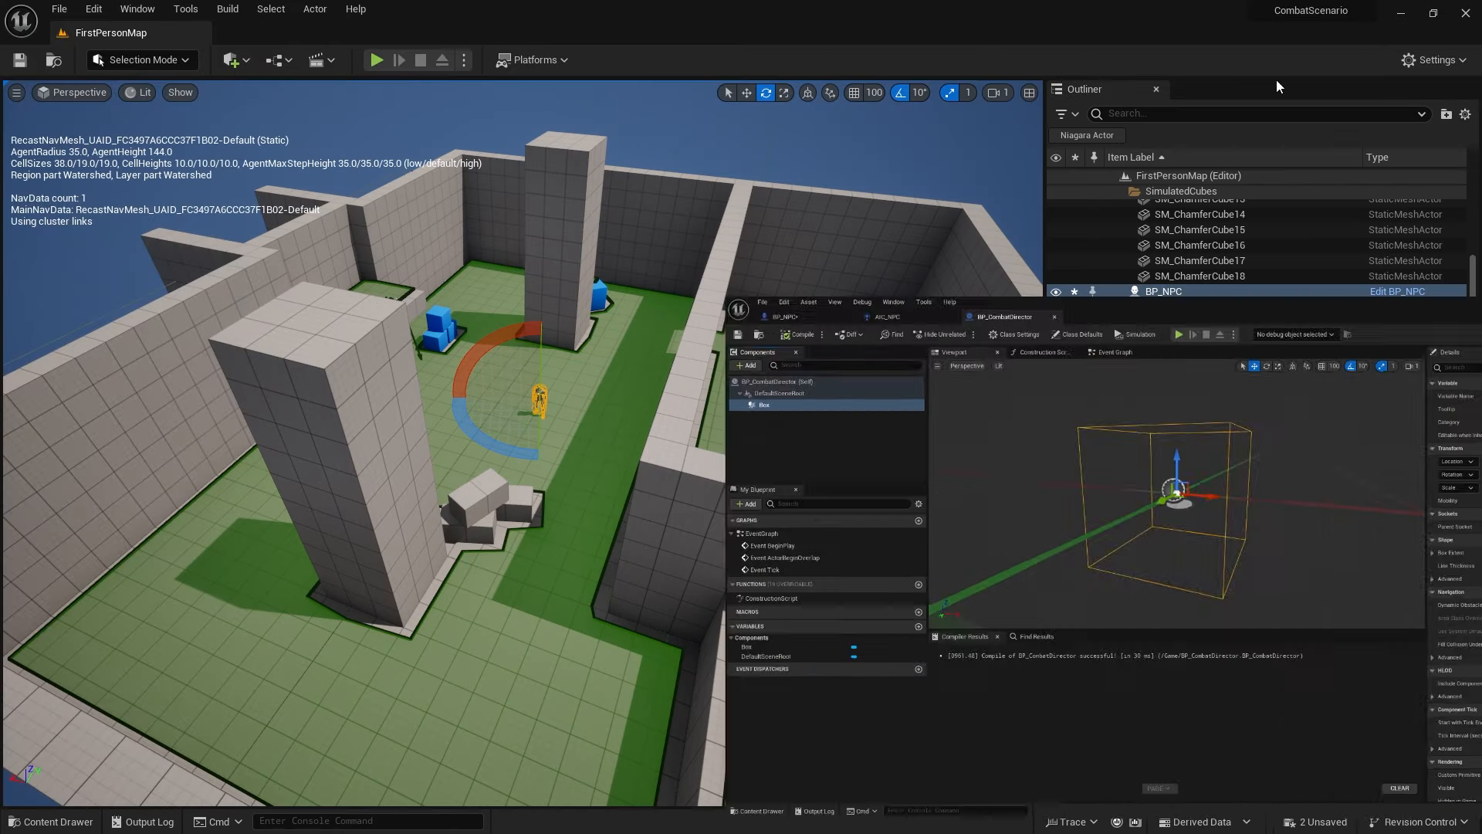
left_click(54, 822)
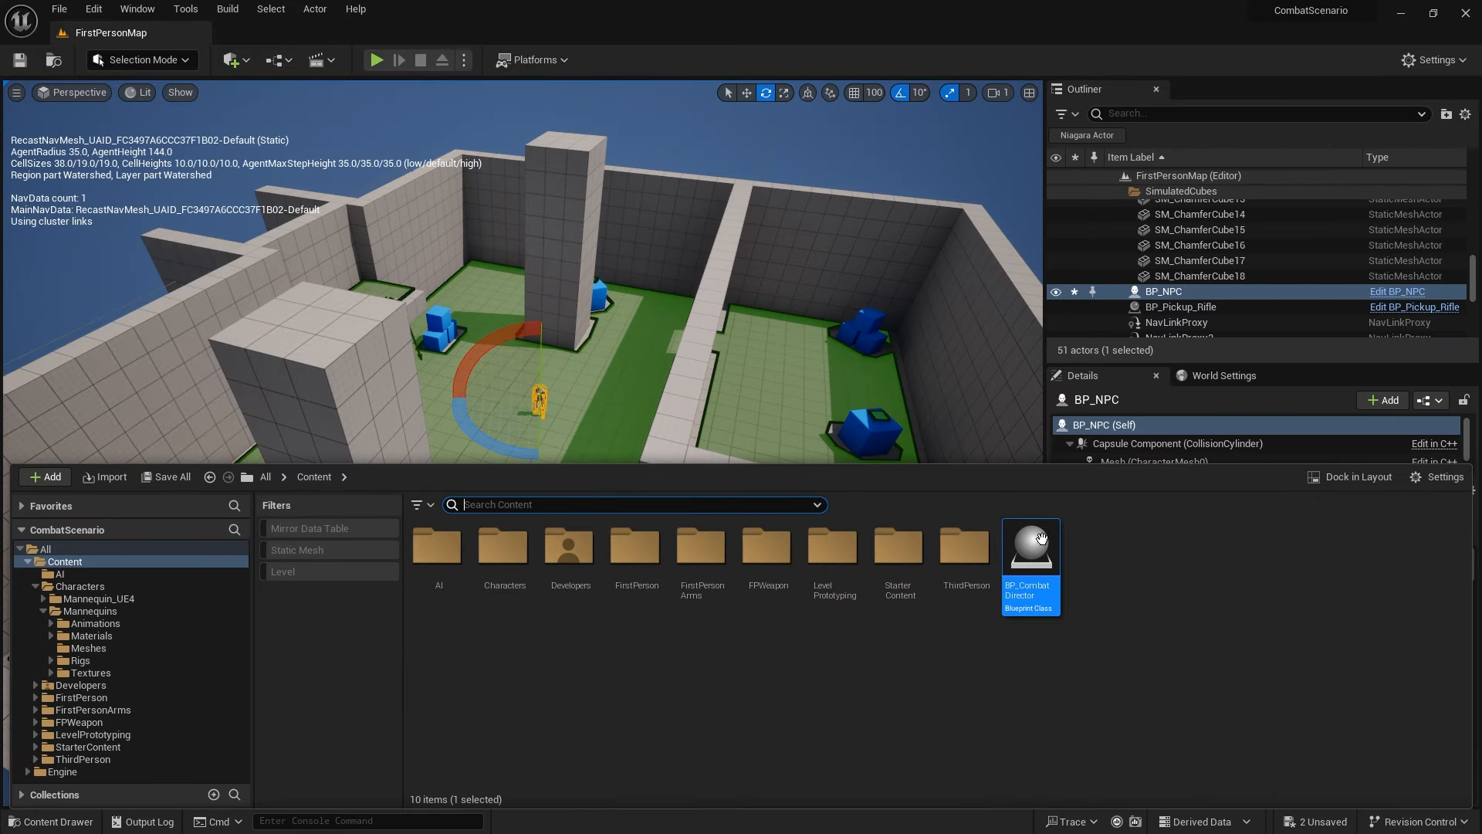
left_click_drag(1031, 567, 513, 395)
key("w")
right_click_drag(562, 431, 589, 450)
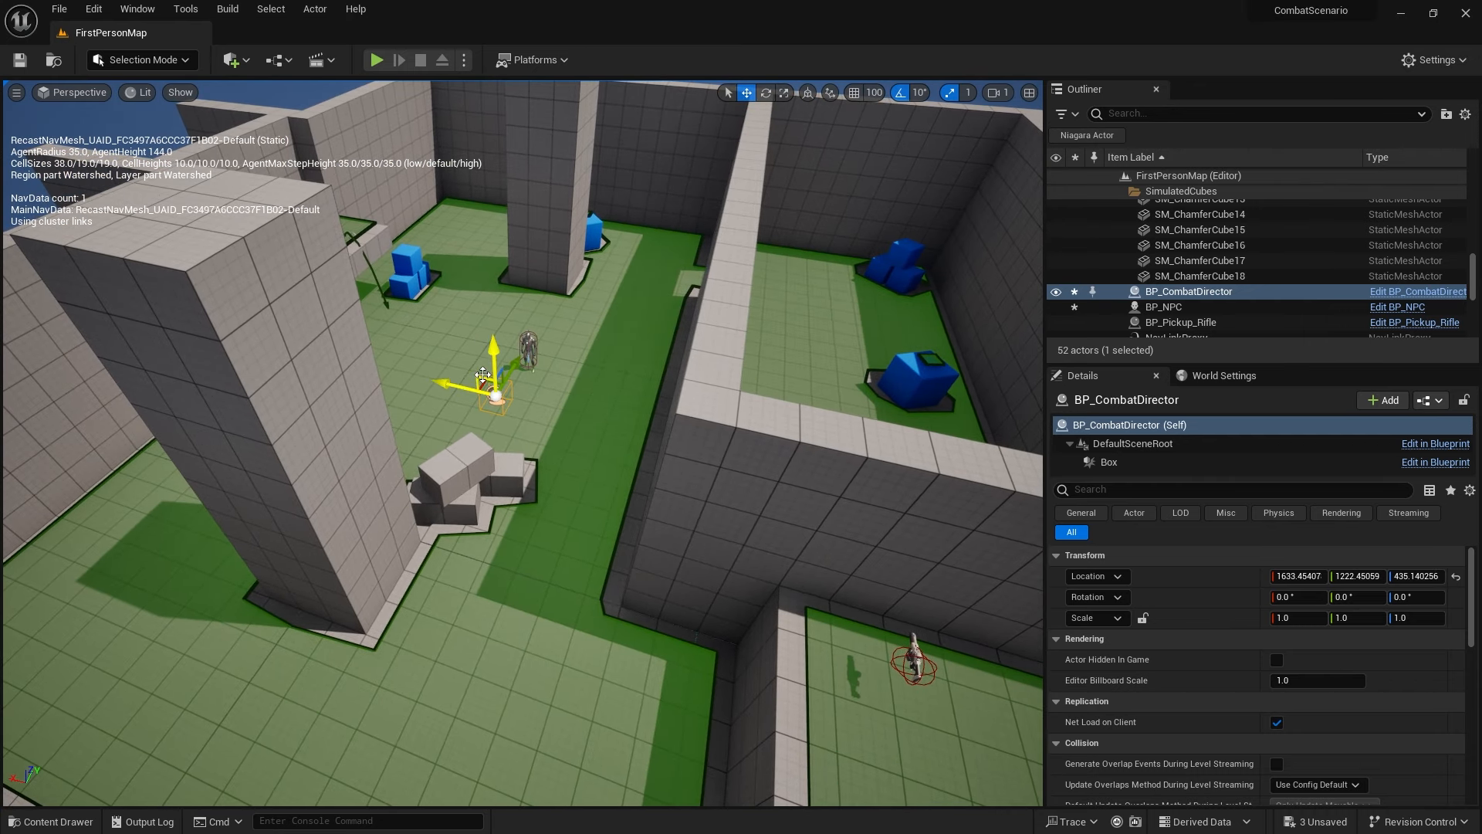
- Enlarge the Box component of the placed BP_CombatDirector to an X extent of about 388 and shift it to about X 151, Y 320
left_click(1135, 463)
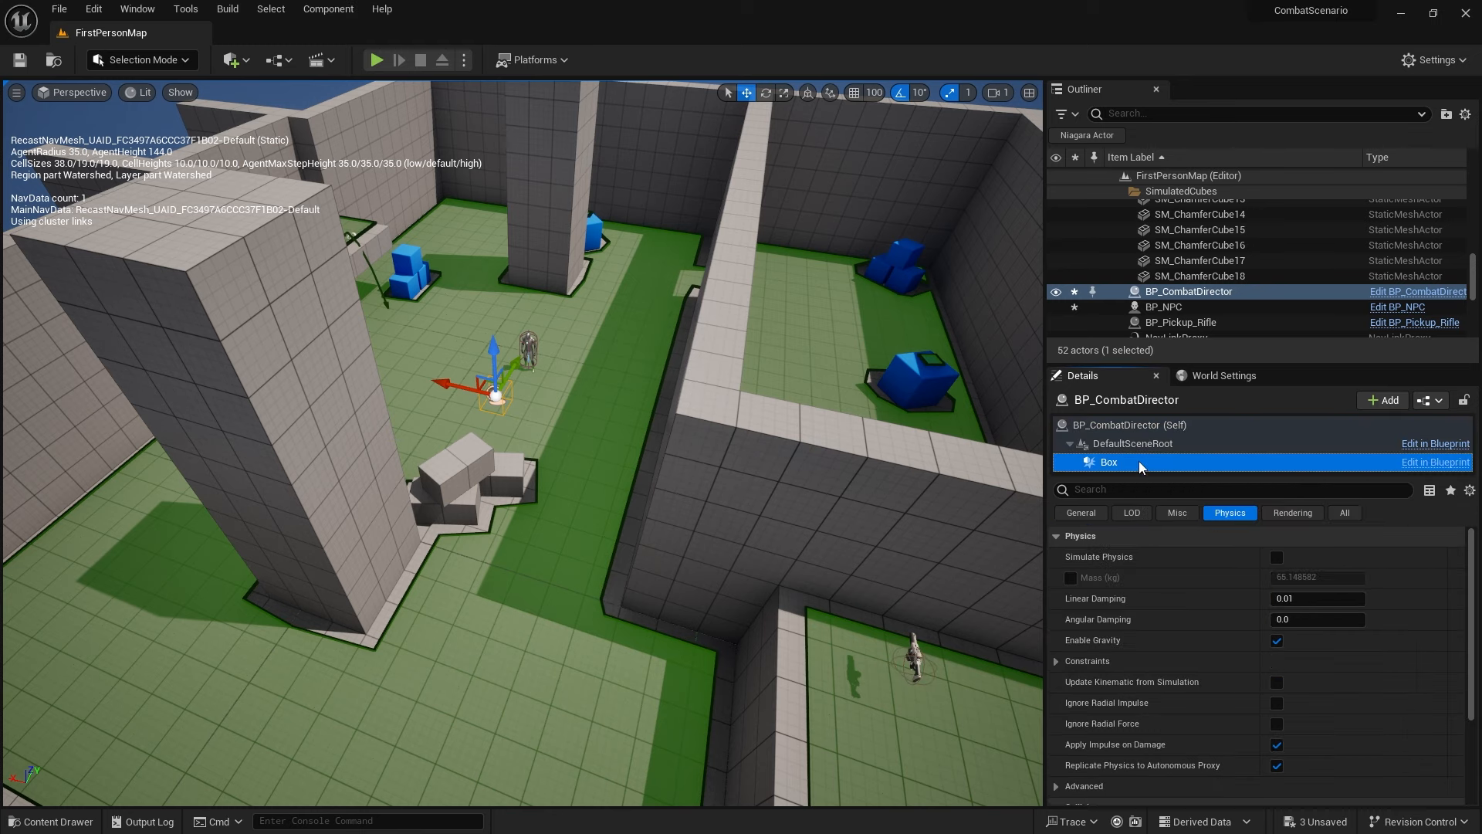
scroll(1285, 653, "down", 2)
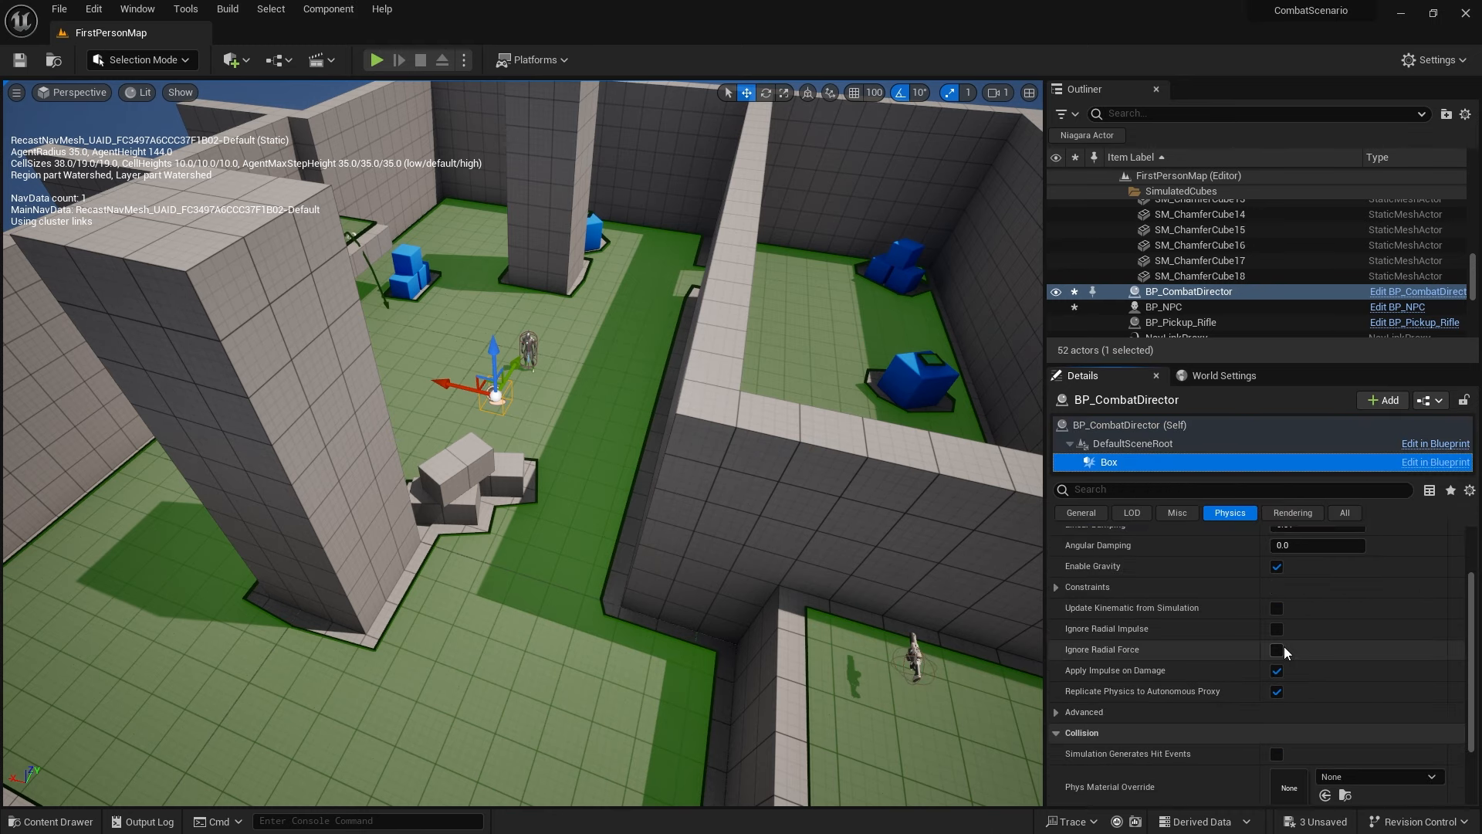
scroll(1285, 651, "down", 2)
scroll(1291, 654, "up", 5)
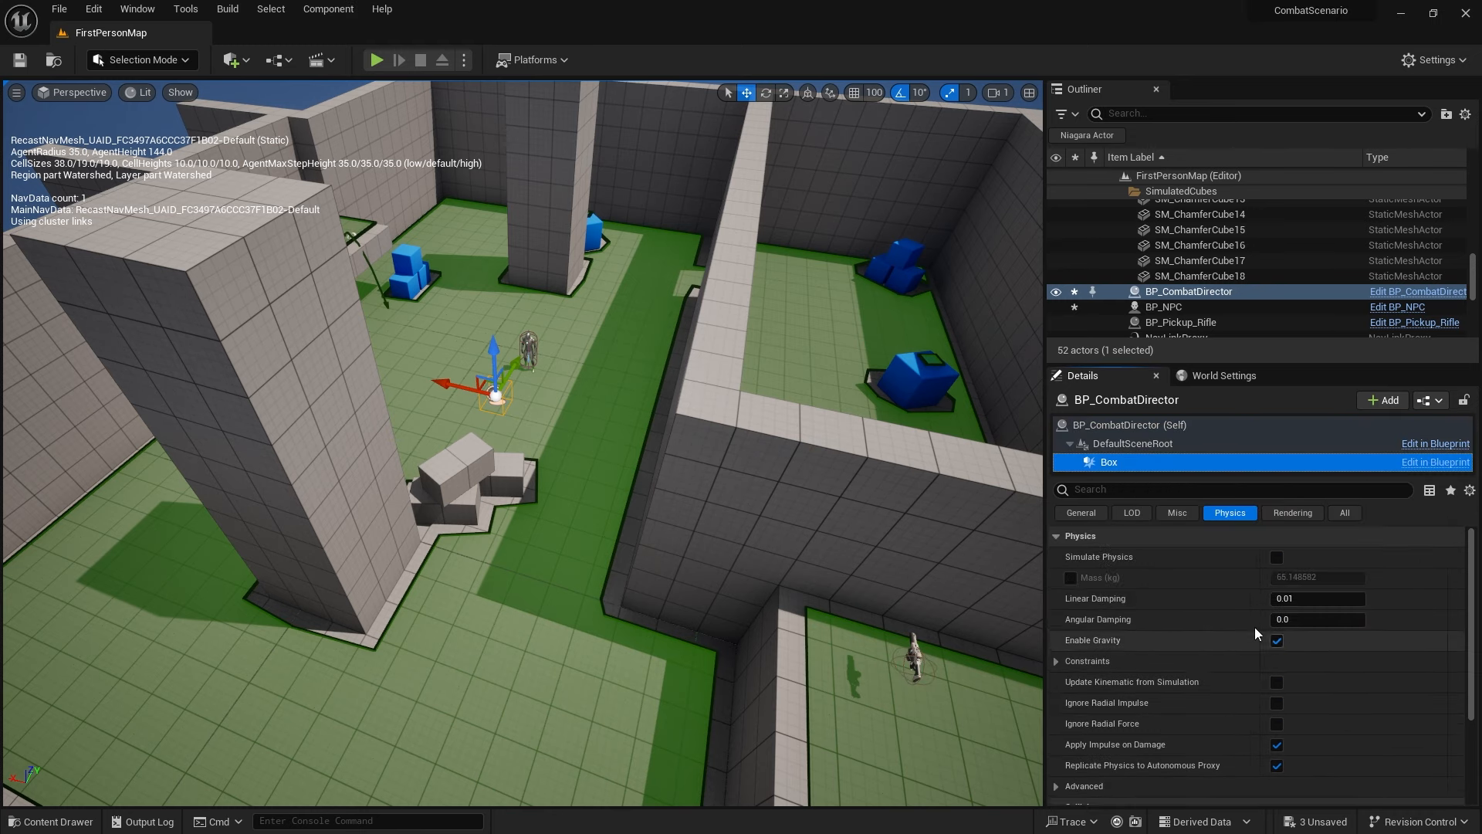
left_click(1097, 514)
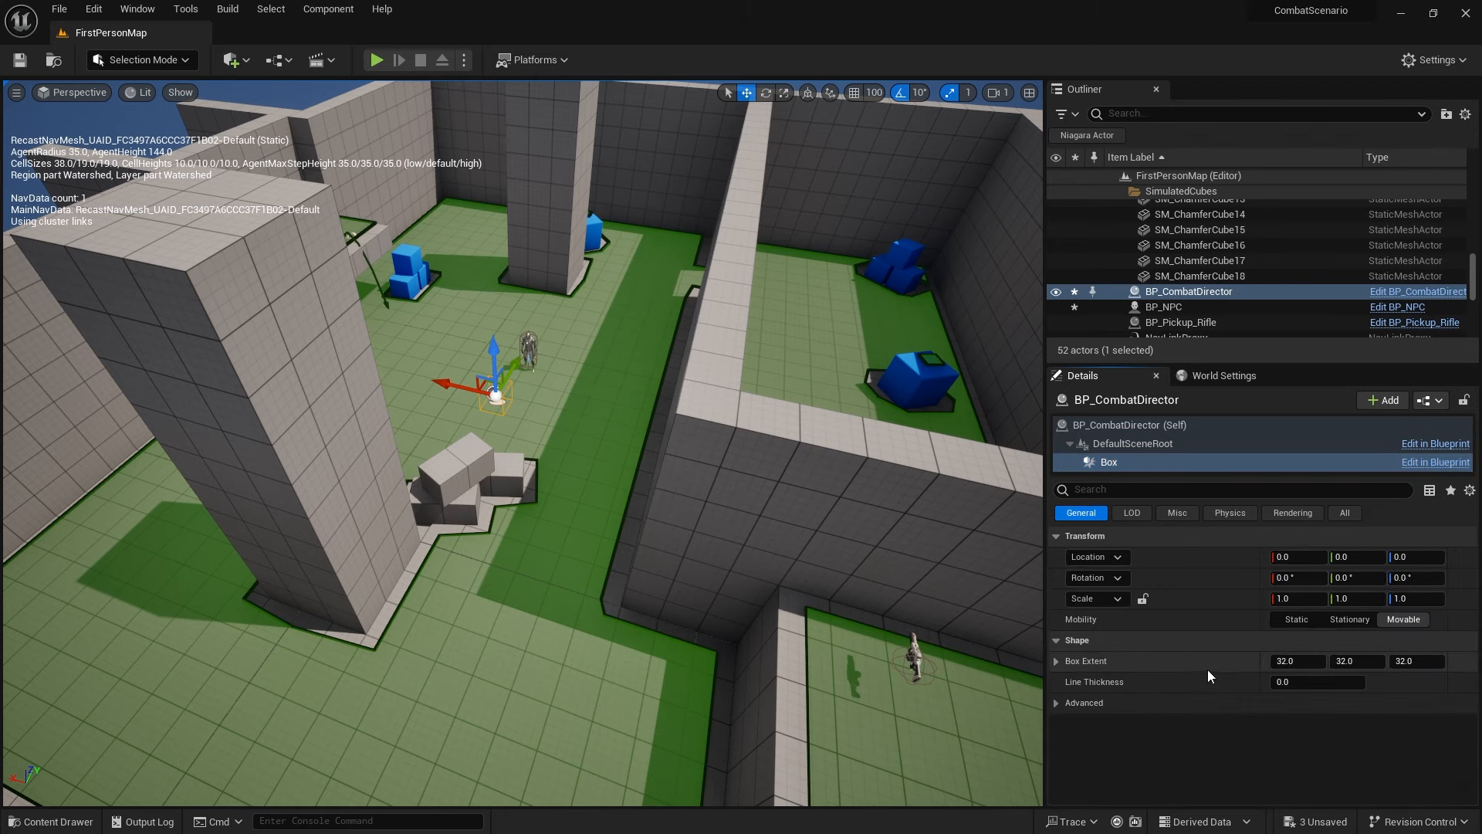
mouse_move(261, 308)
right_mouse_down()
mouse_move(261, 332)
mouse_move(279, 340)
mouse_move(266, 332)
right_mouse_up()
key("s")
right_click_drag(731, 366, 688, 340)
key("w")
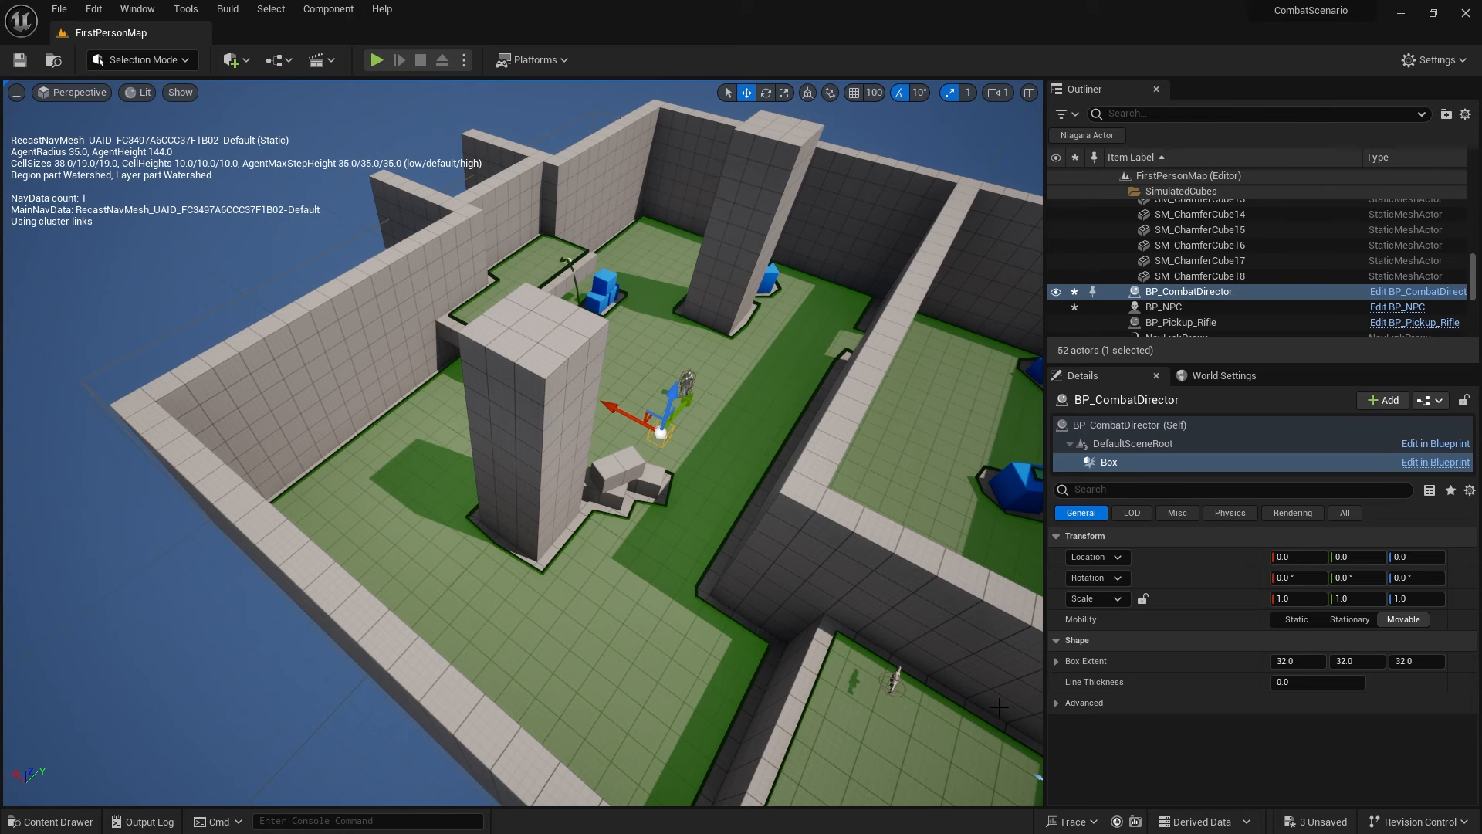
right_click_drag(984, 686, 1039, 707)
key("s")
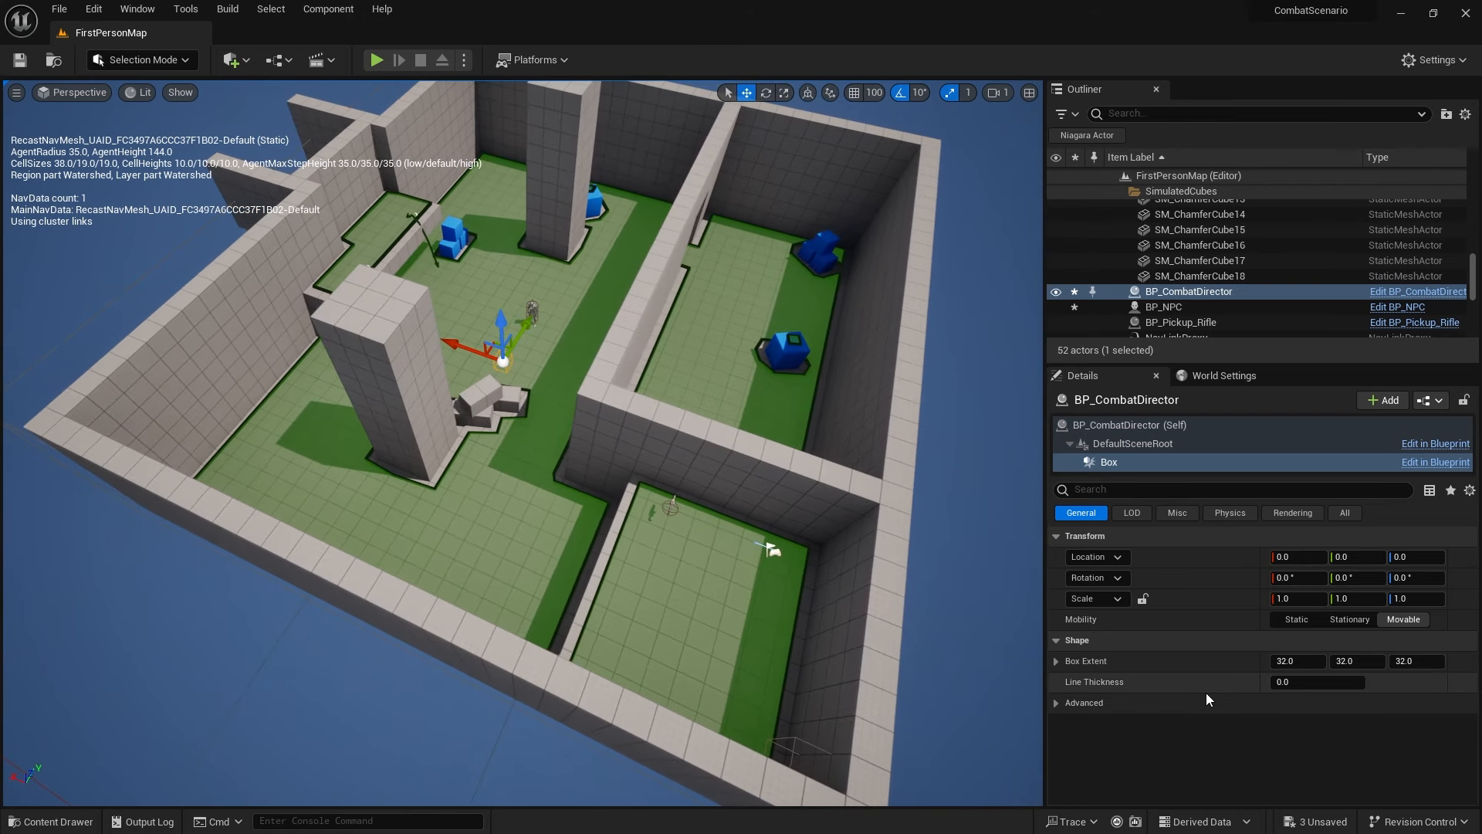
left_click_drag(1297, 661, 1451, 661)
left_click_drag(528, 326, 470, 294)
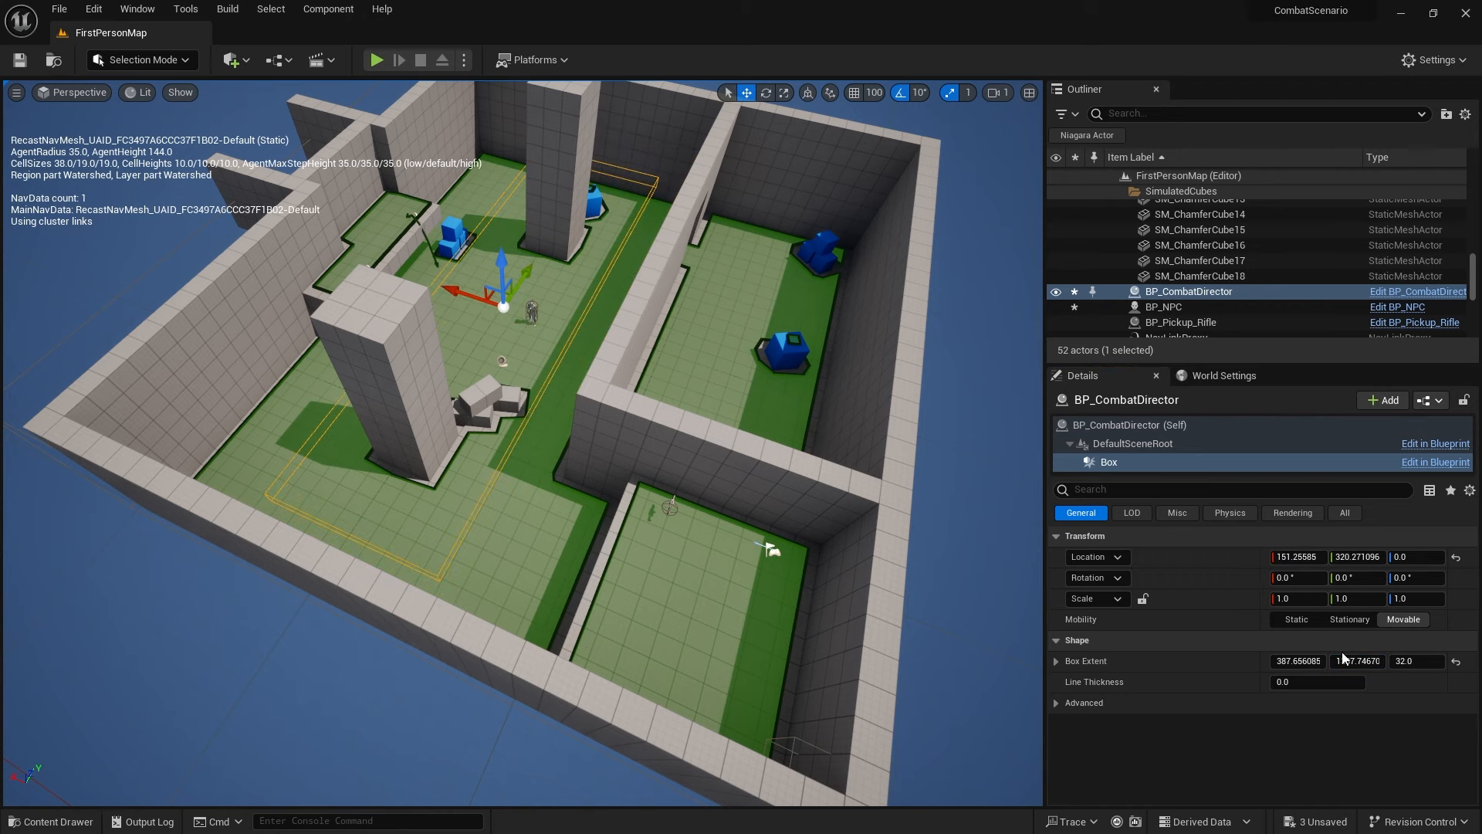
- Widen the Box extent to about 1059 in X and 1681 in Y, and move it to about X 377, Y 531
left_click_drag(1358, 661, 1401, 661)
left_click_drag(522, 284, 540, 258)
left_click_drag(1322, 660, 1380, 661)
left_click_drag(456, 267, 429, 252)
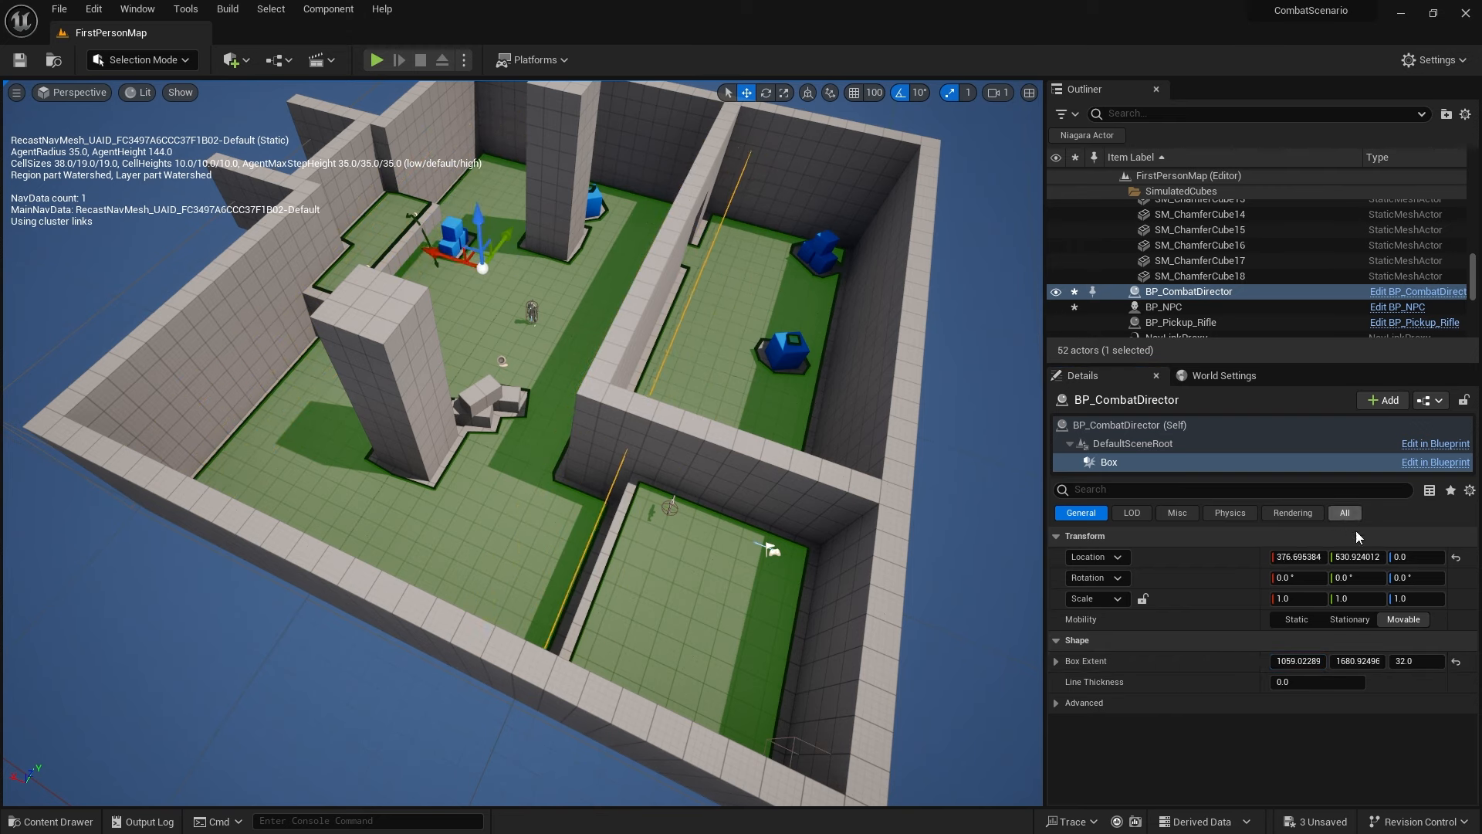
- Raise the Box's Z extent to about 498 and adjust its Y location to about 428 so it encloses the main room
left_click_drag(1417, 660, 1449, 660)
mouse_move(466, 330)
right_mouse_down()
mouse_move(401, 313)
mouse_move(467, 329)
right_mouse_up()
left_click_drag(581, 307, 569, 312)
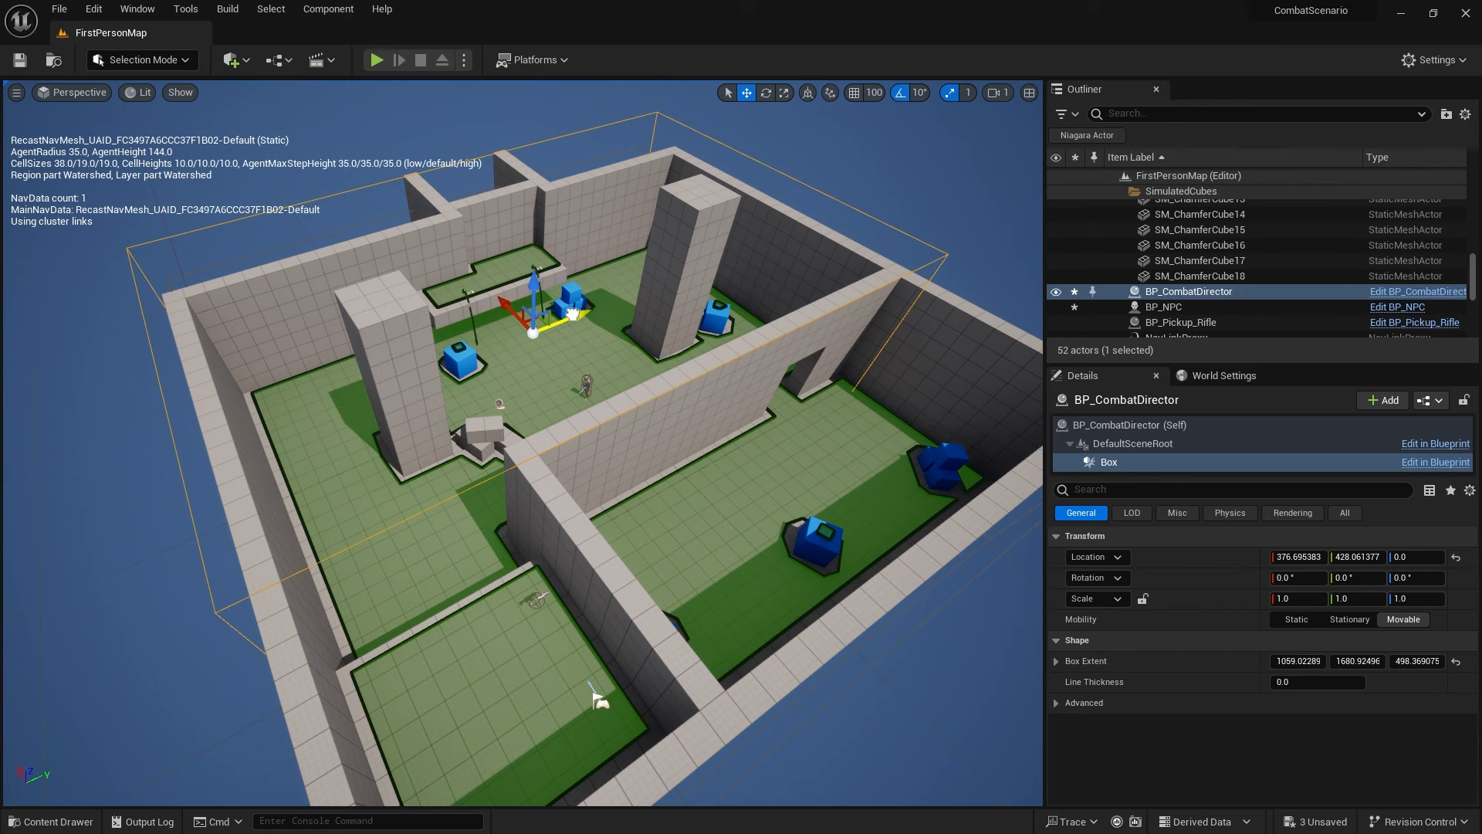
right_click_drag(550, 435, 532, 396)
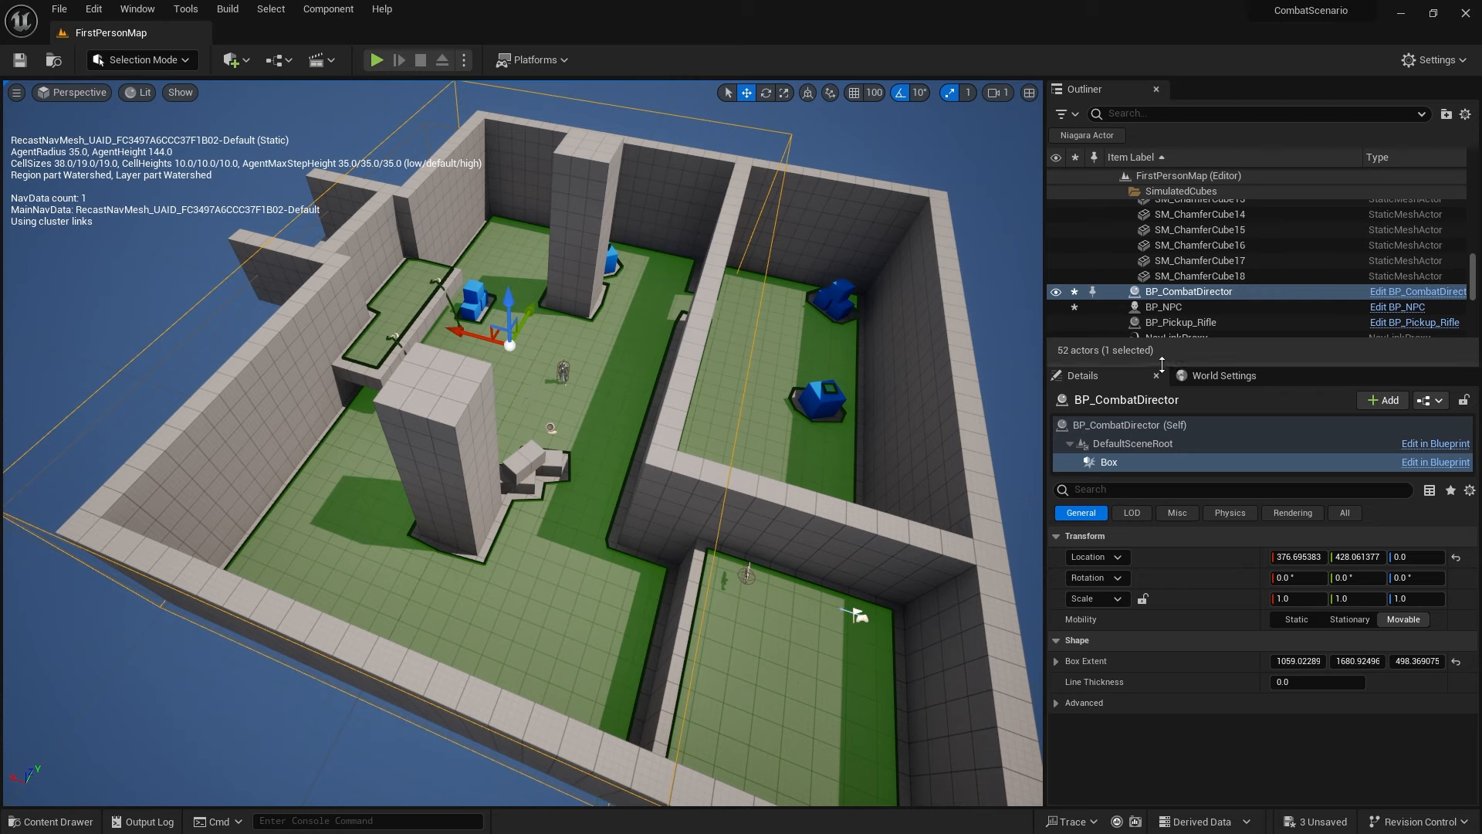
- Try a second Box Collision on the BP_CombatDirector instance, sized about 172 × 129 × 484 and moved into the neighbouring room, and delete it
left_click_drag(1157, 363, 1156, 253)
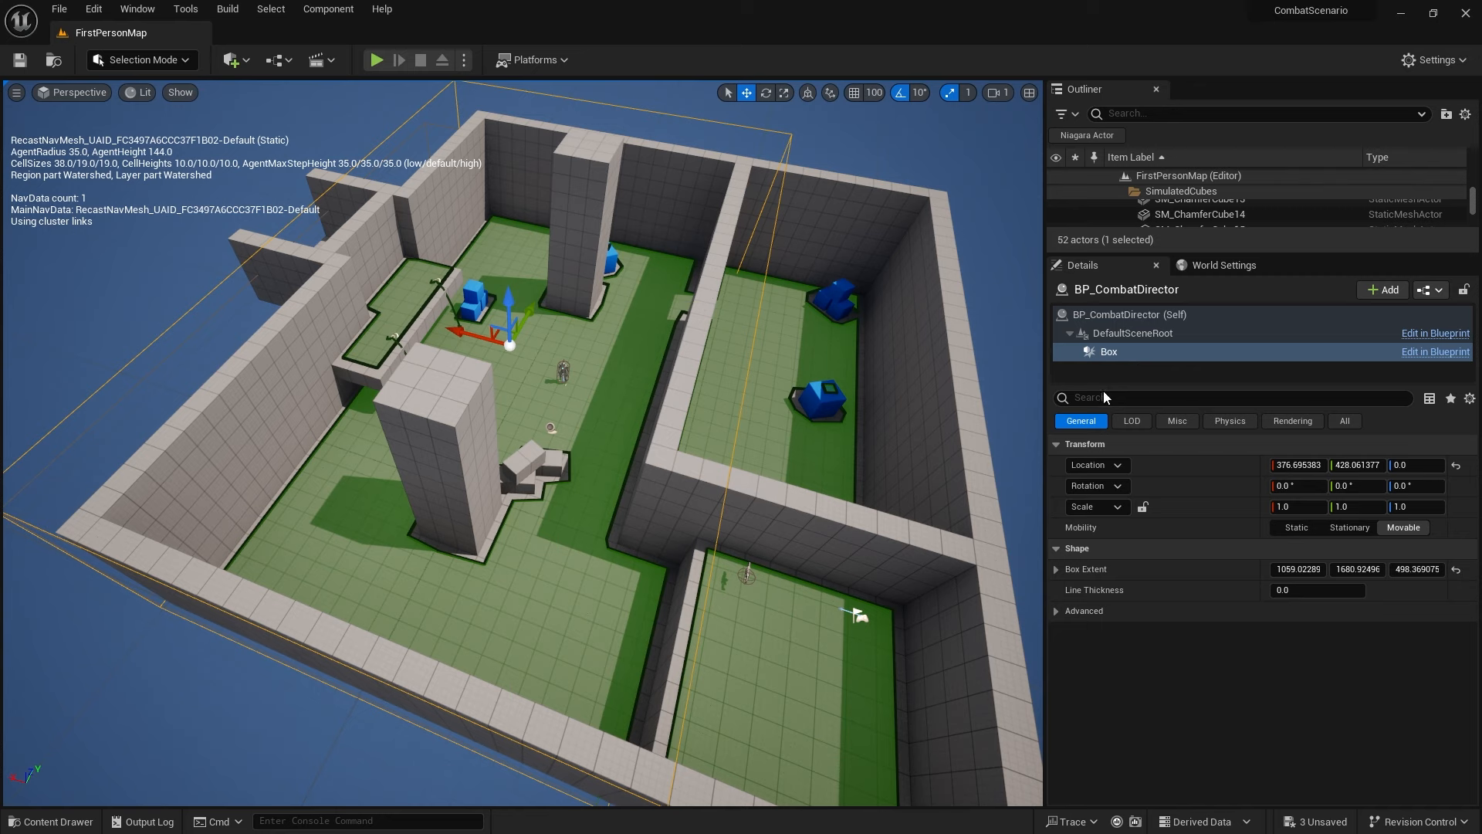
left_click_drag(1104, 382, 1104, 480)
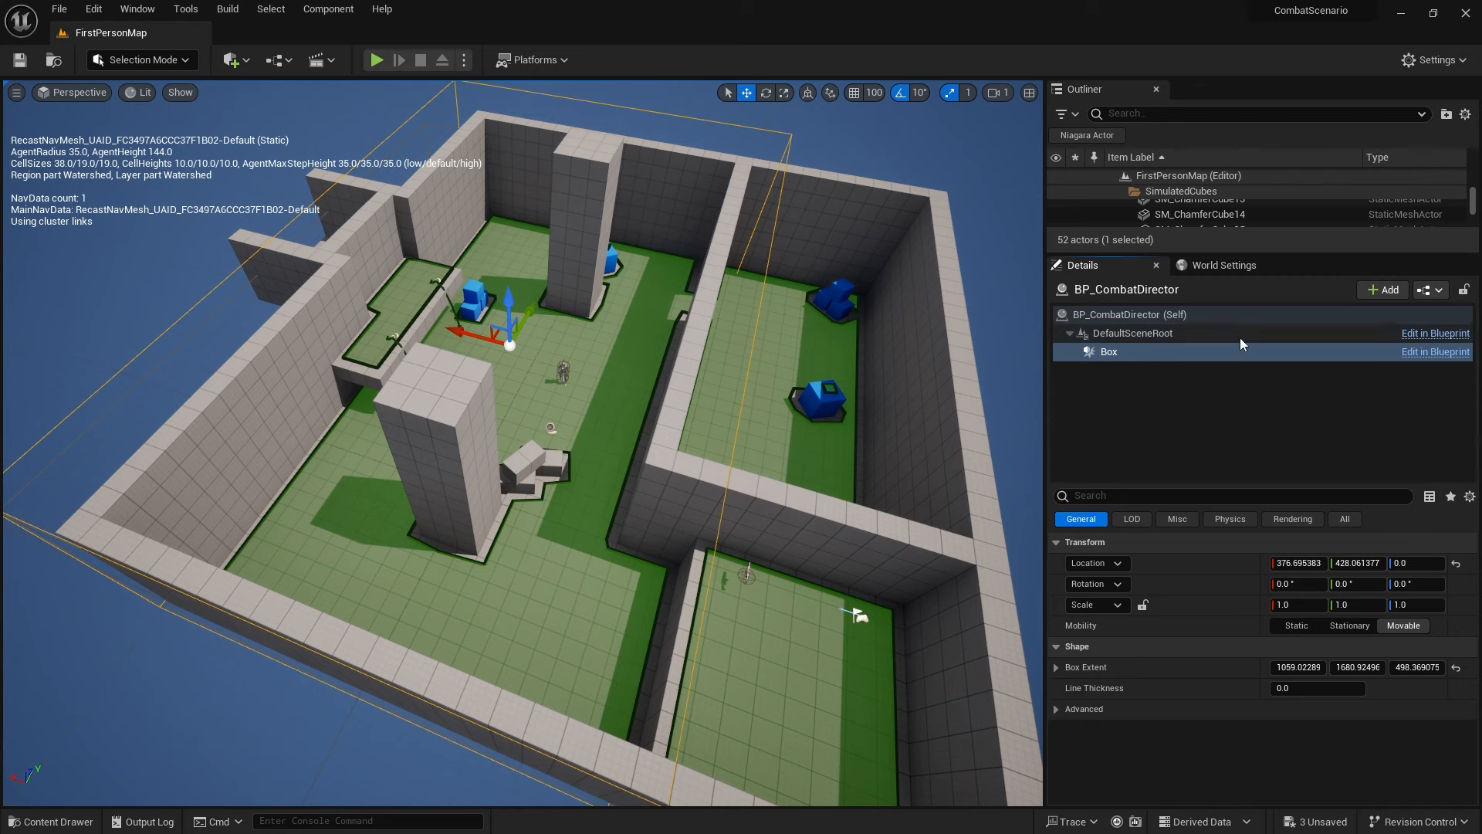
left_click(1378, 291)
type("box")
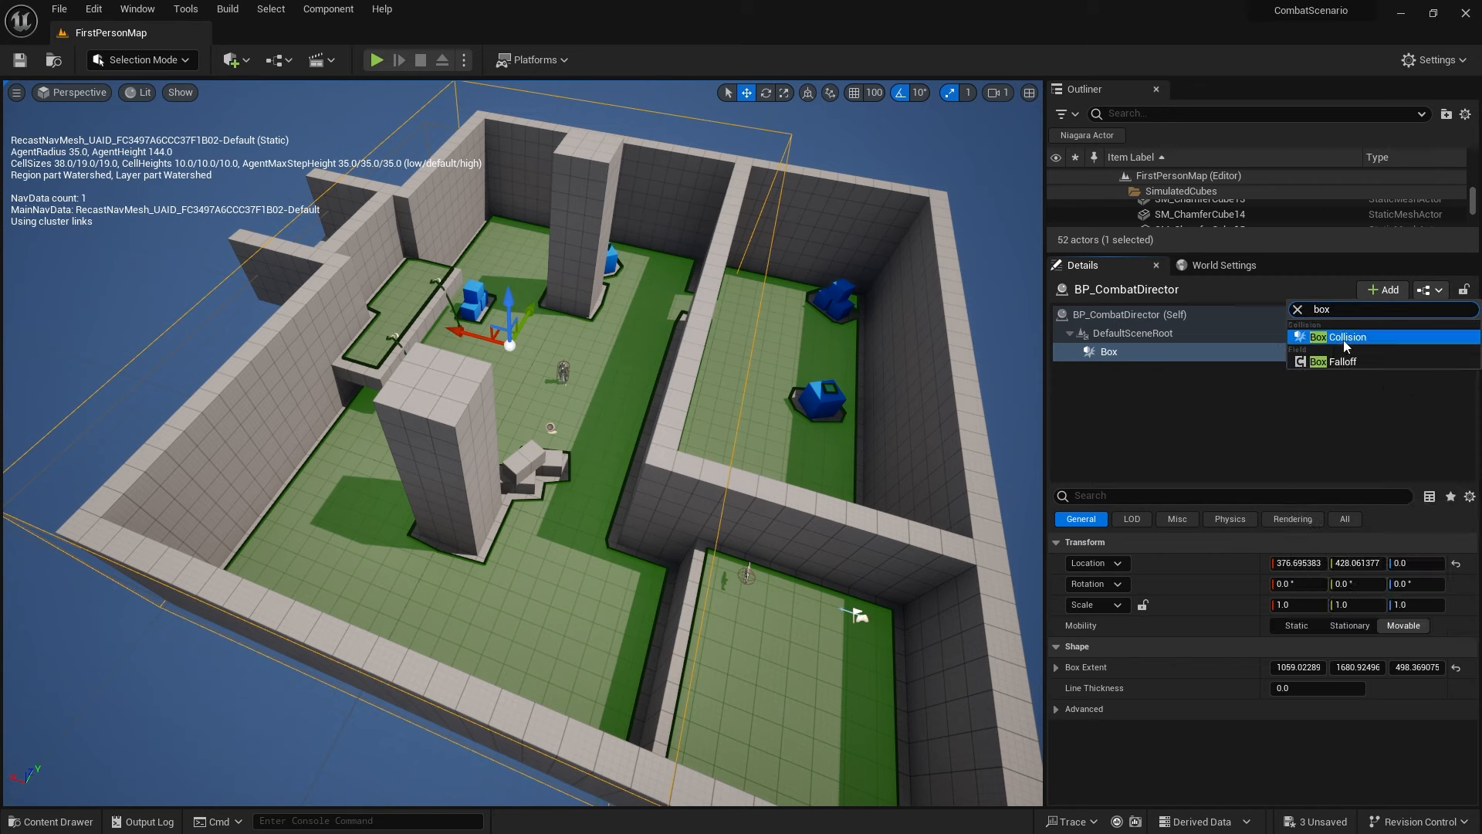
left_click(1344, 337)
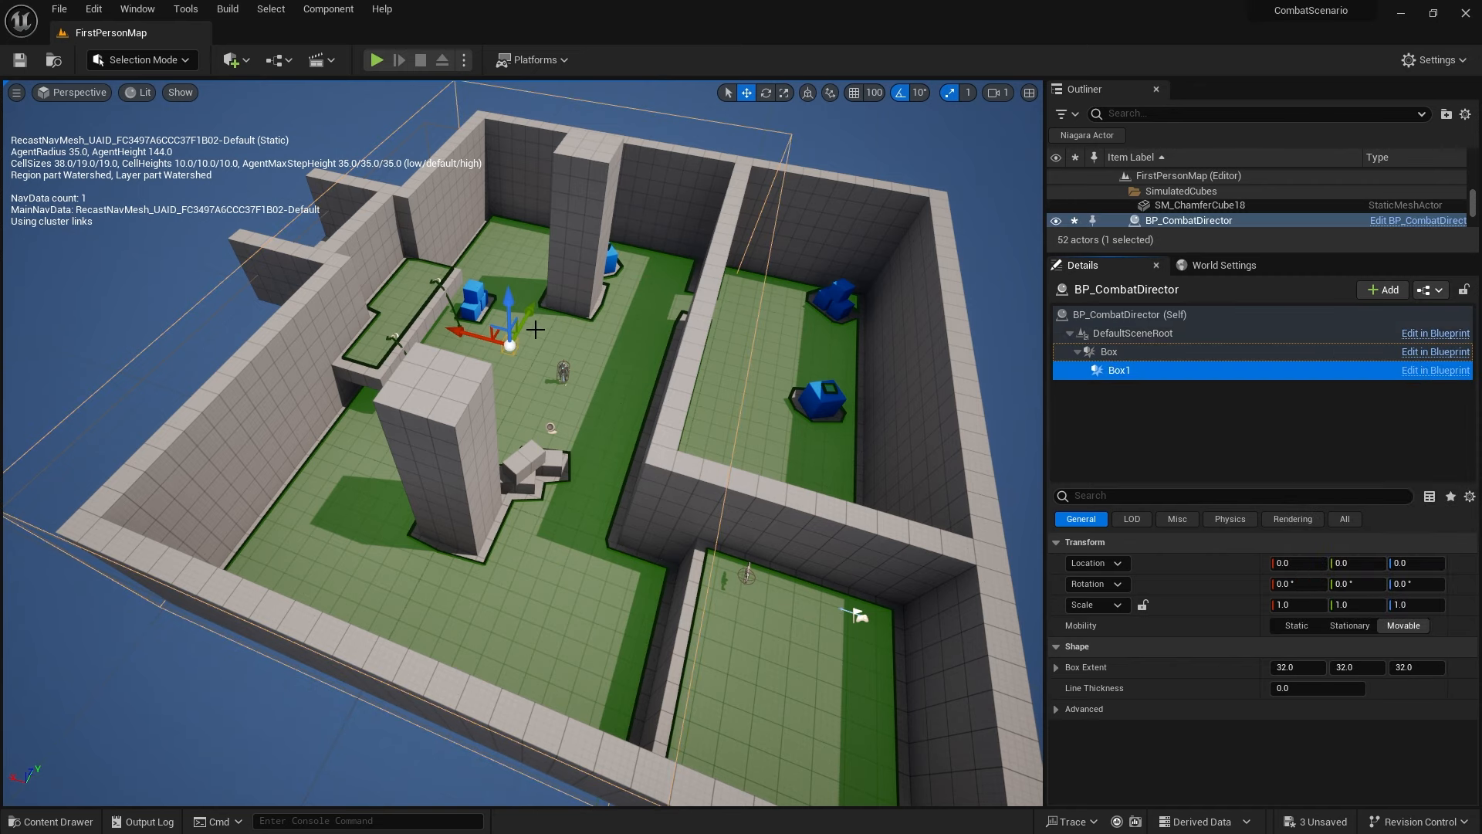
left_click_drag(1308, 669, 1445, 669)
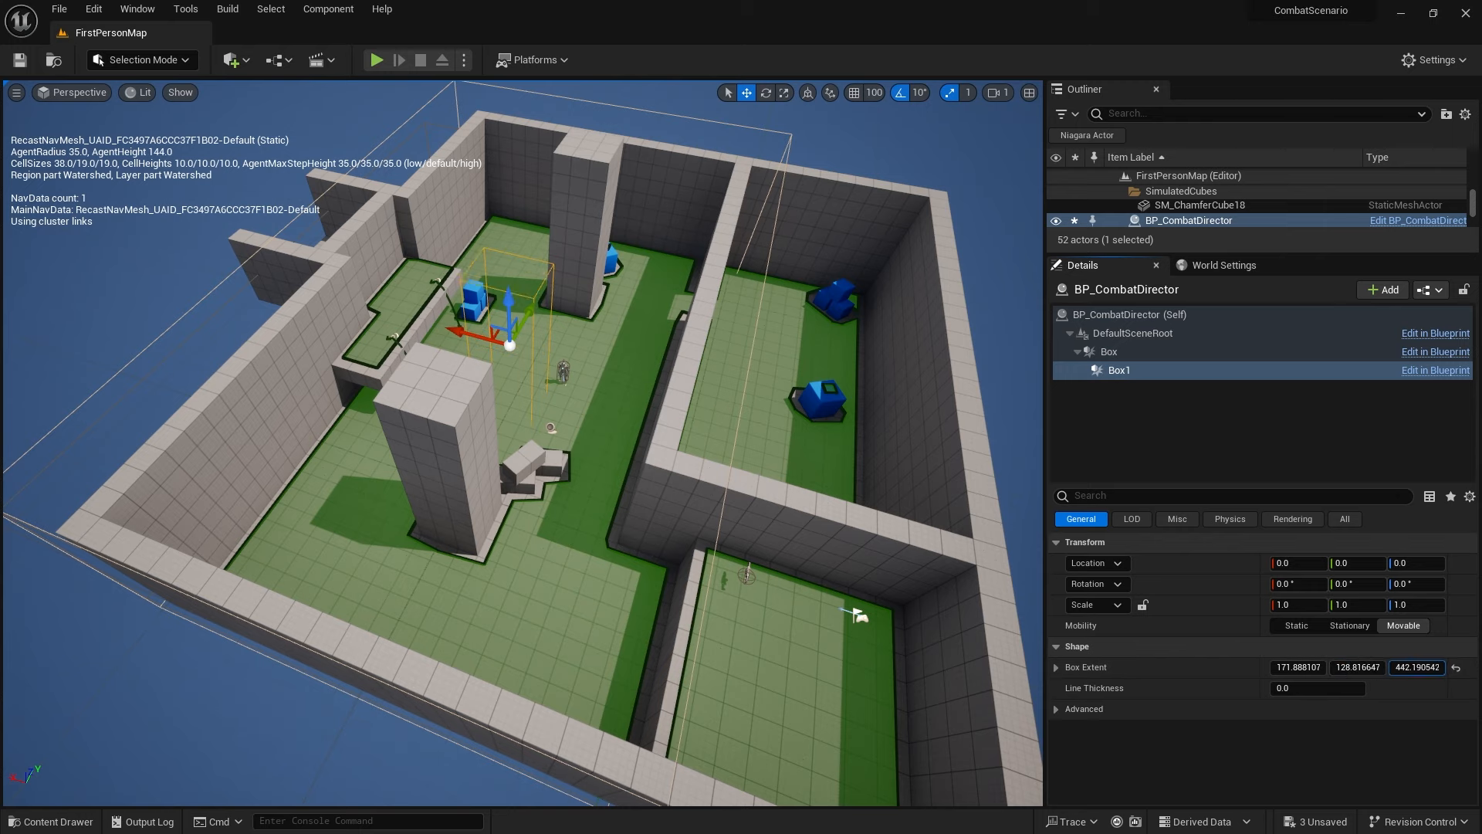
left_click_drag(454, 332, 844, 444)
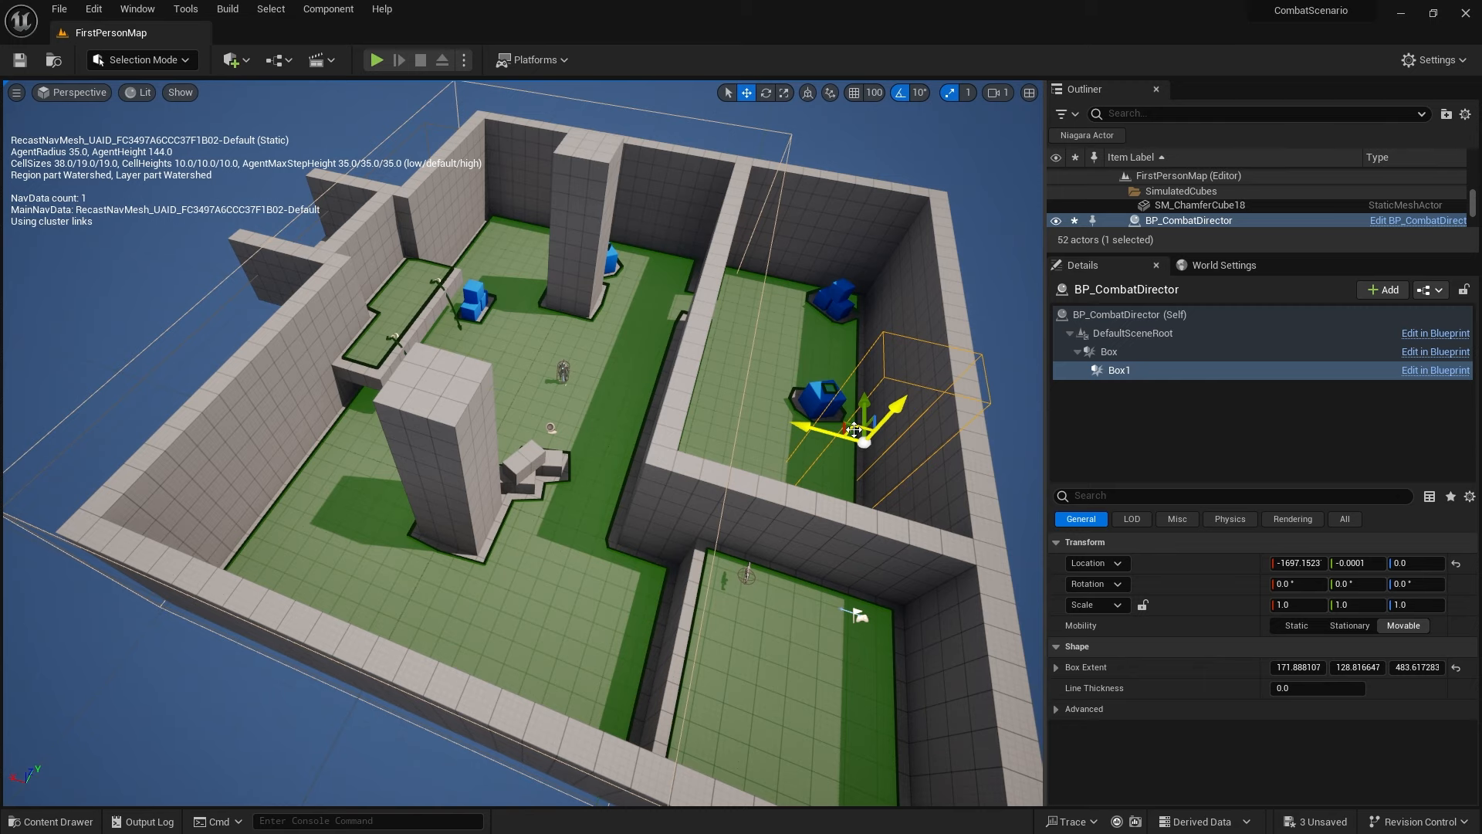
key("Delete")
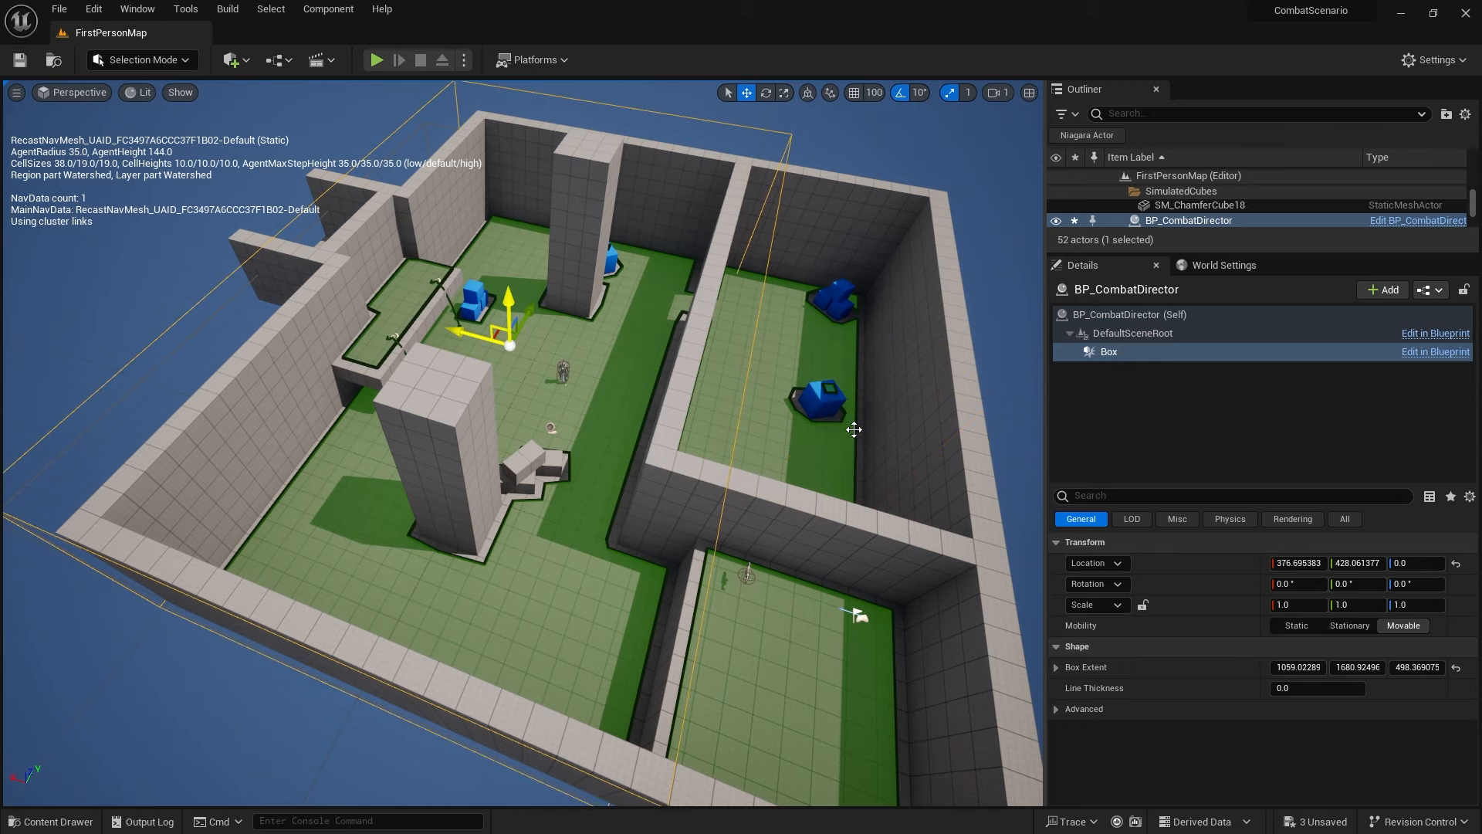
right_click_drag(875, 444, 754, 420)
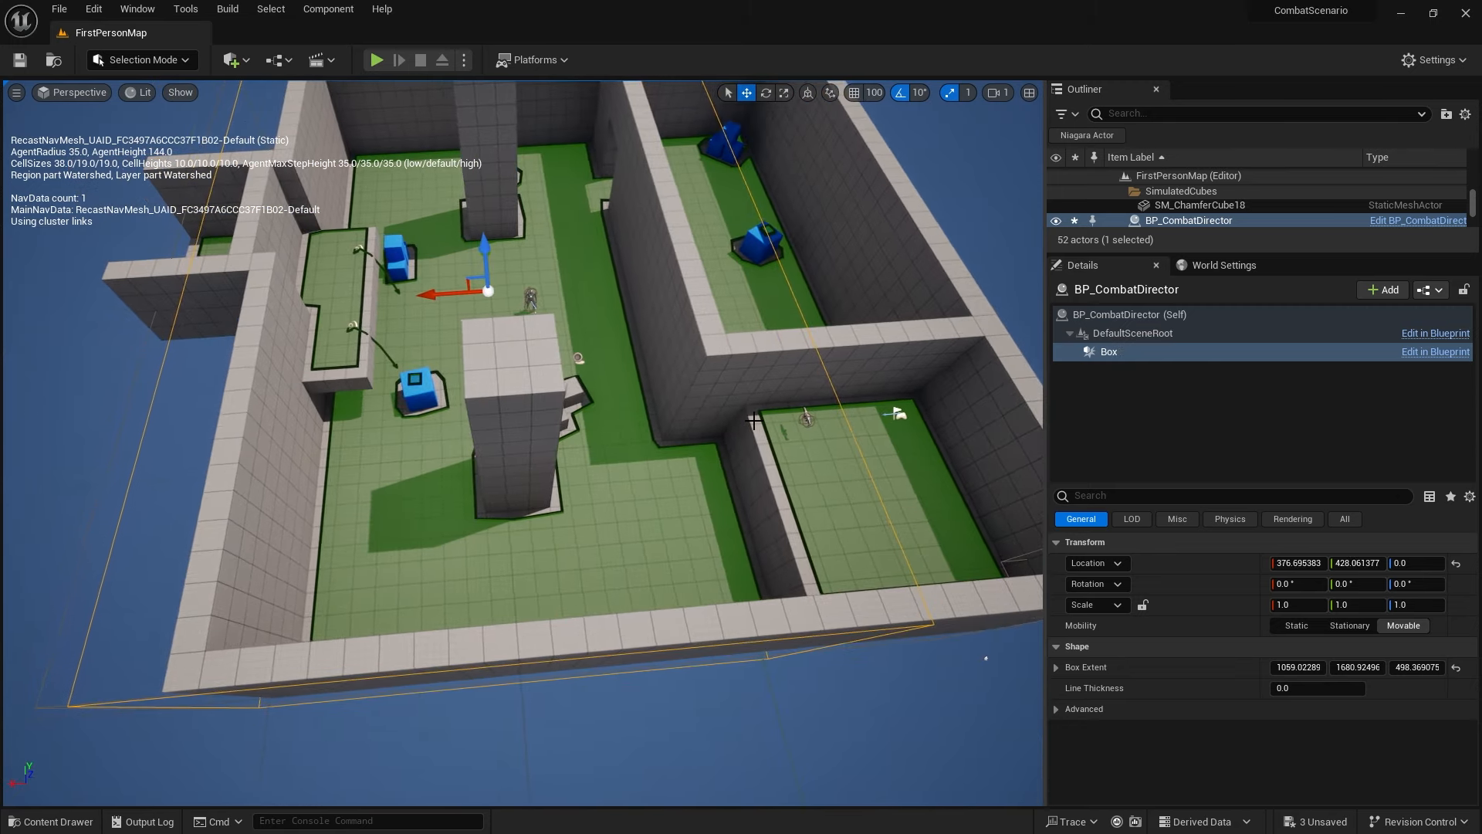
right_click_drag(626, 434, 635, 381)
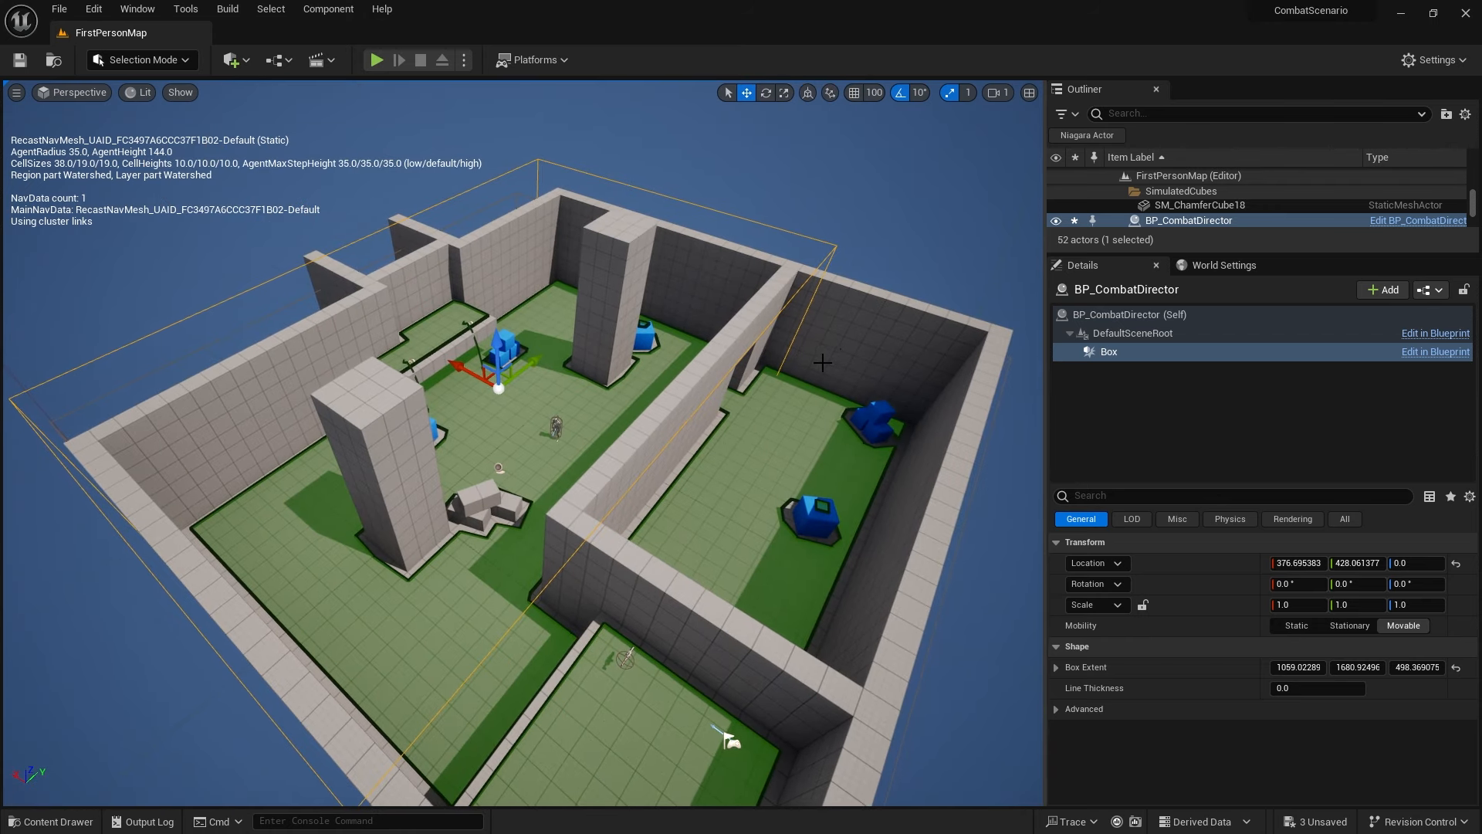
- Open the BP_CombatDirector blueprint's Event Graph and move the Event BeginPlay node upward, away from the other events
left_click_drag(1117, 257, 1117, 397)
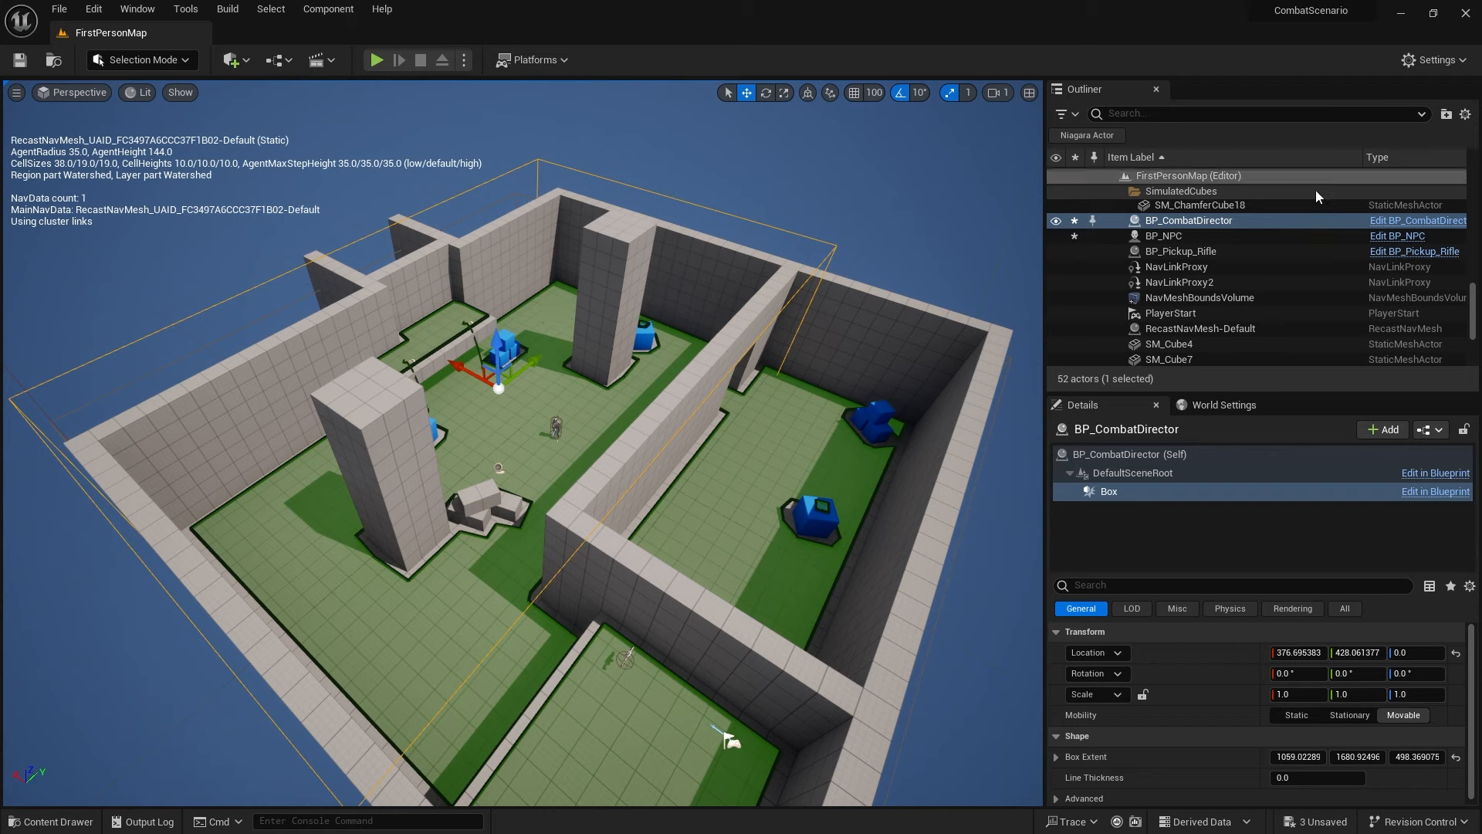
left_click(1416, 221)
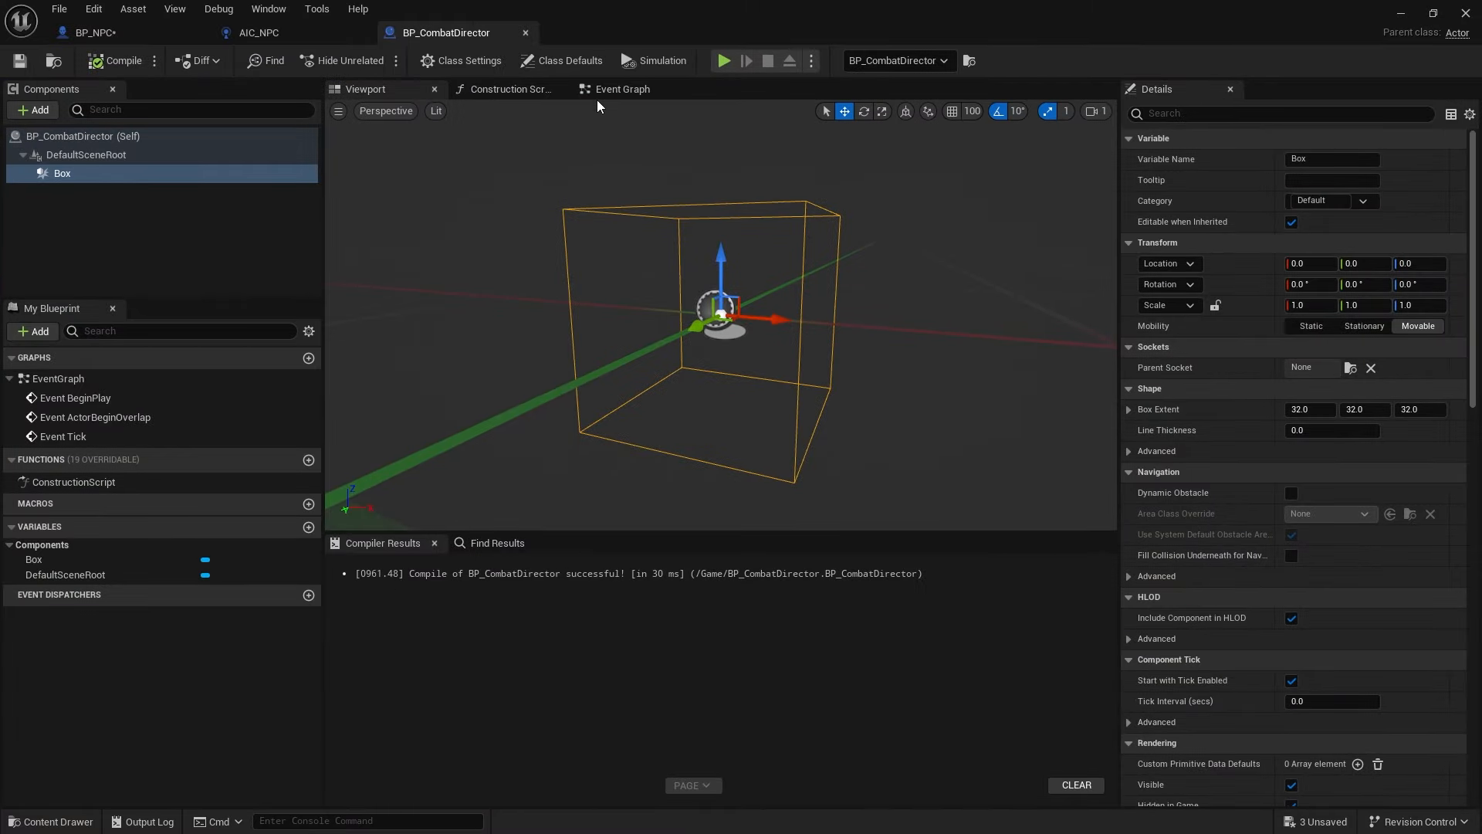
left_click(618, 89)
left_click_drag(571, 469, 657, 234)
right_click_drag(736, 270, 687, 363)
- Add a Get Overlapping Actors node below Event BeginPlay and set its class filter to BP_NPC
right_click(637, 417)
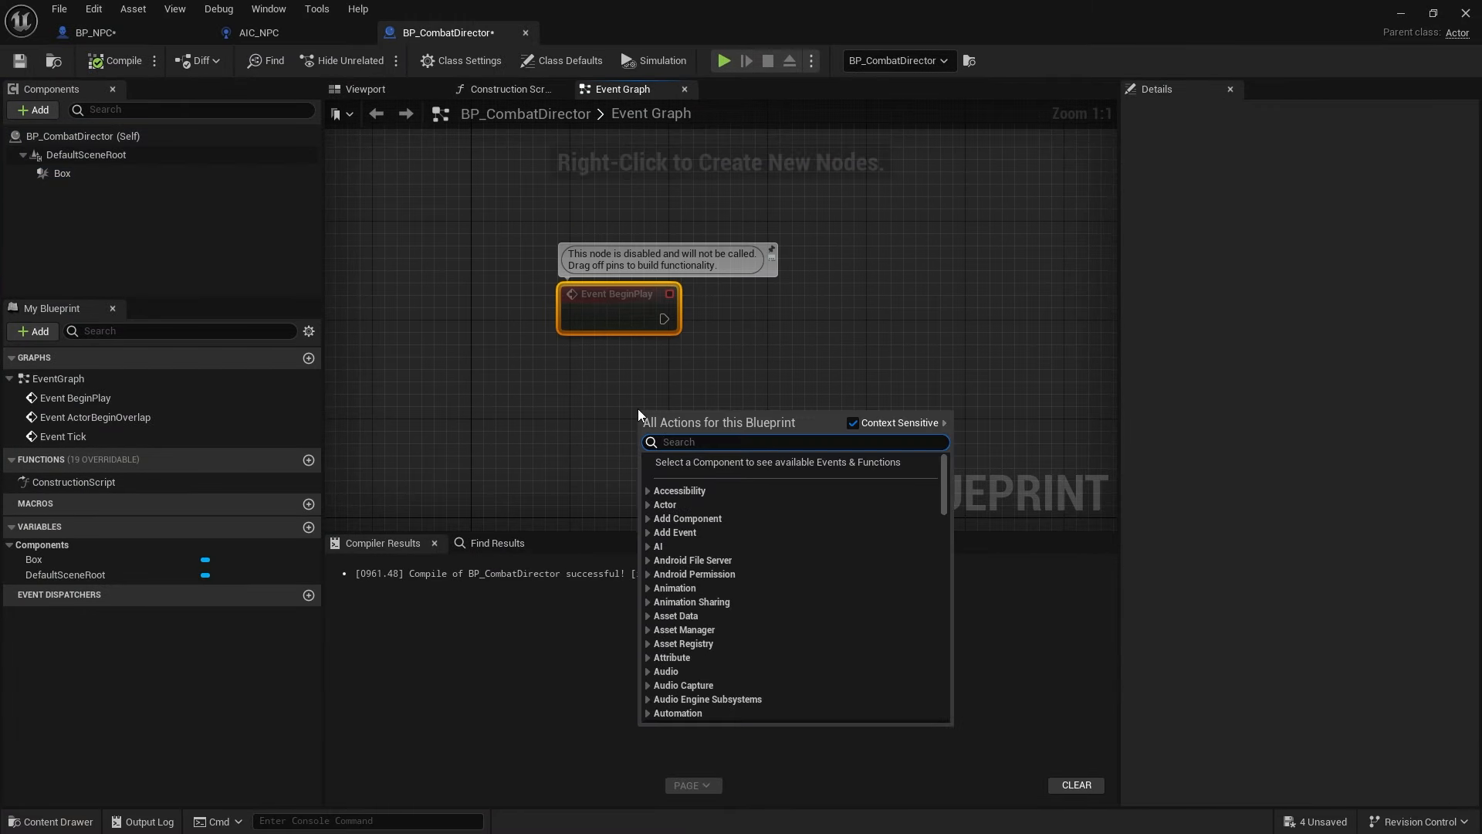
type("get overlapping")
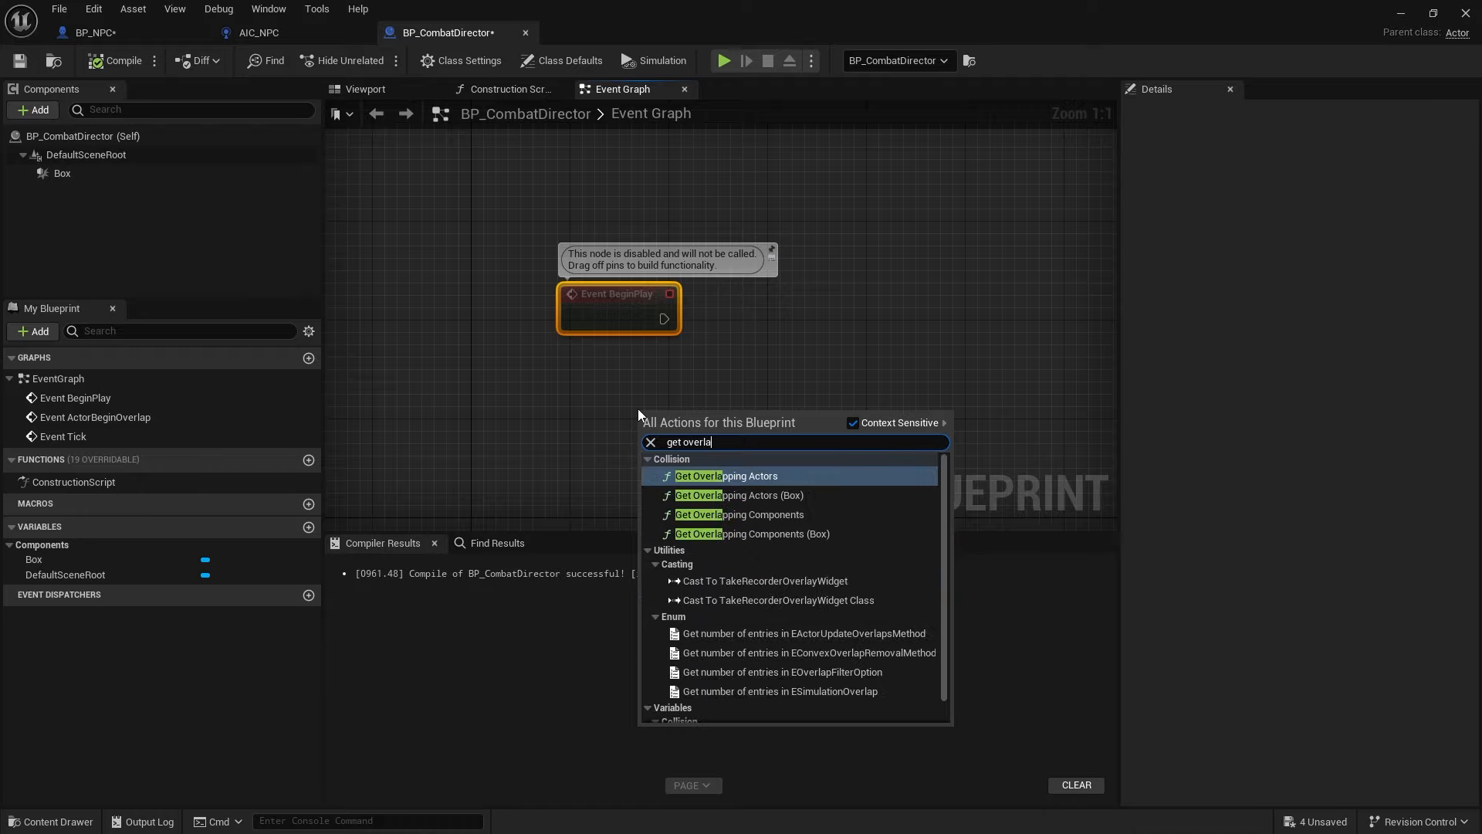
key("Return")
left_click_drag(670, 415, 610, 366)
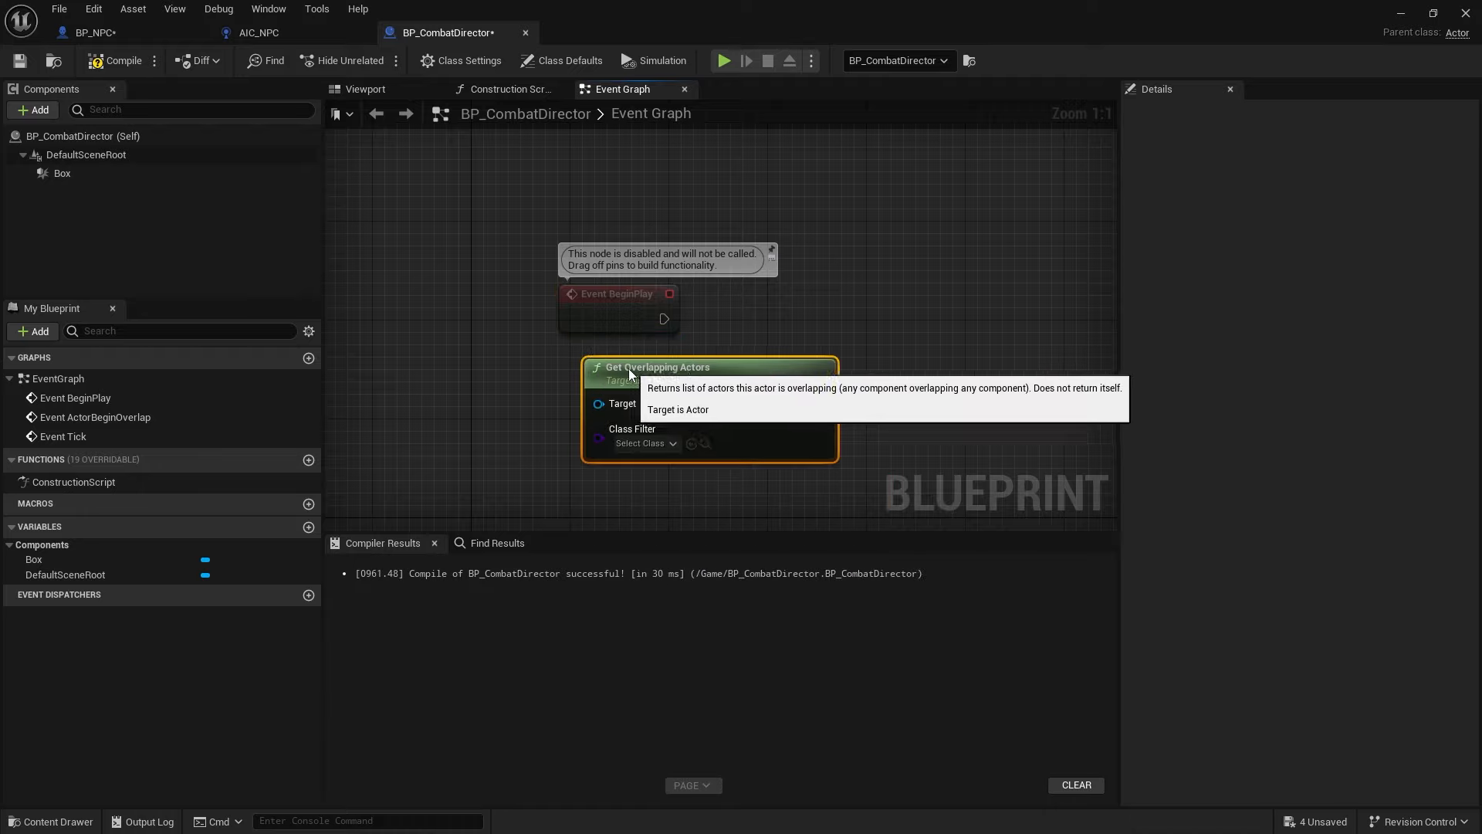
left_click(630, 446)
type("npc")
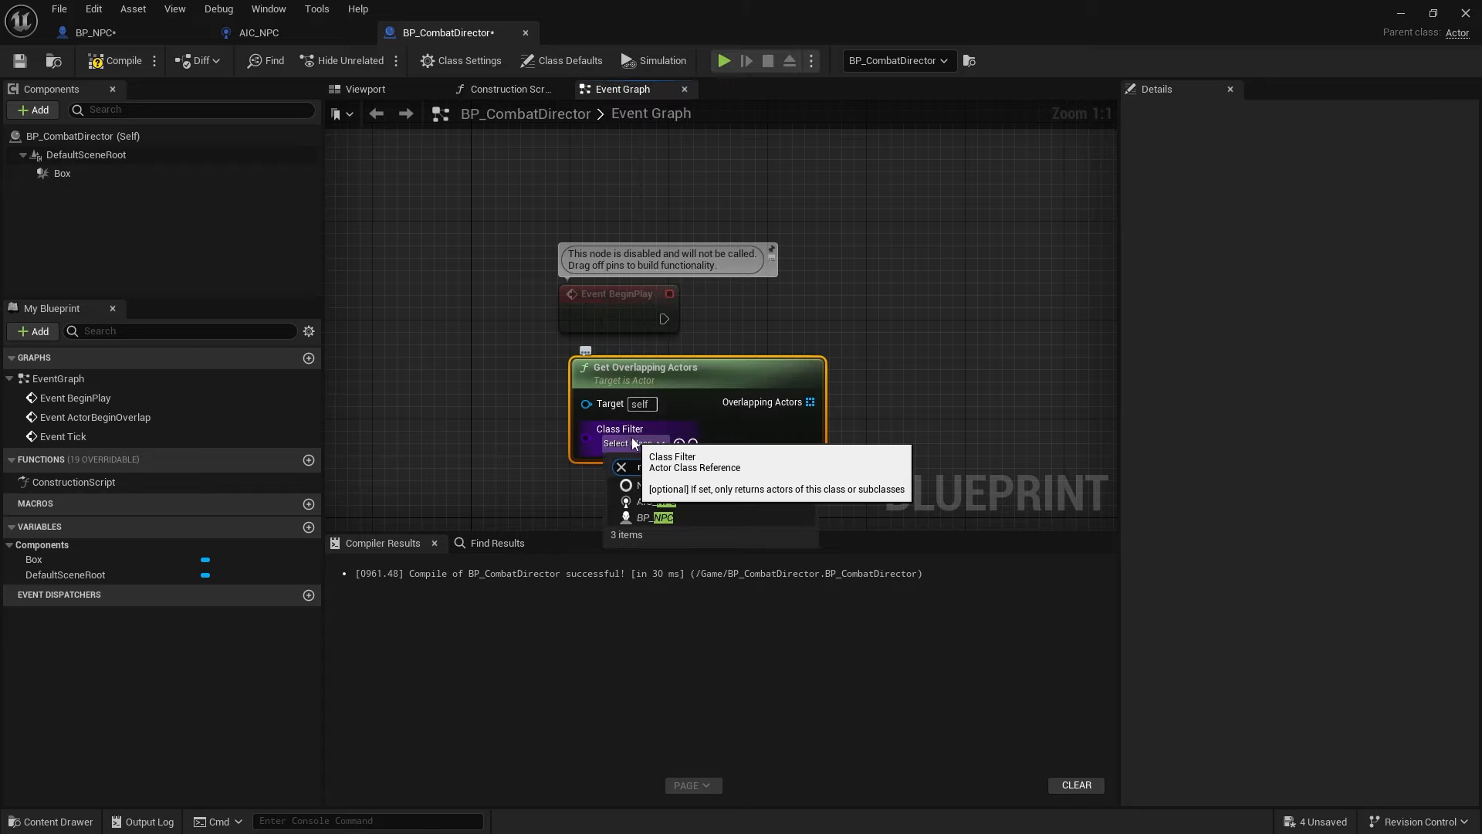
left_click(654, 517)
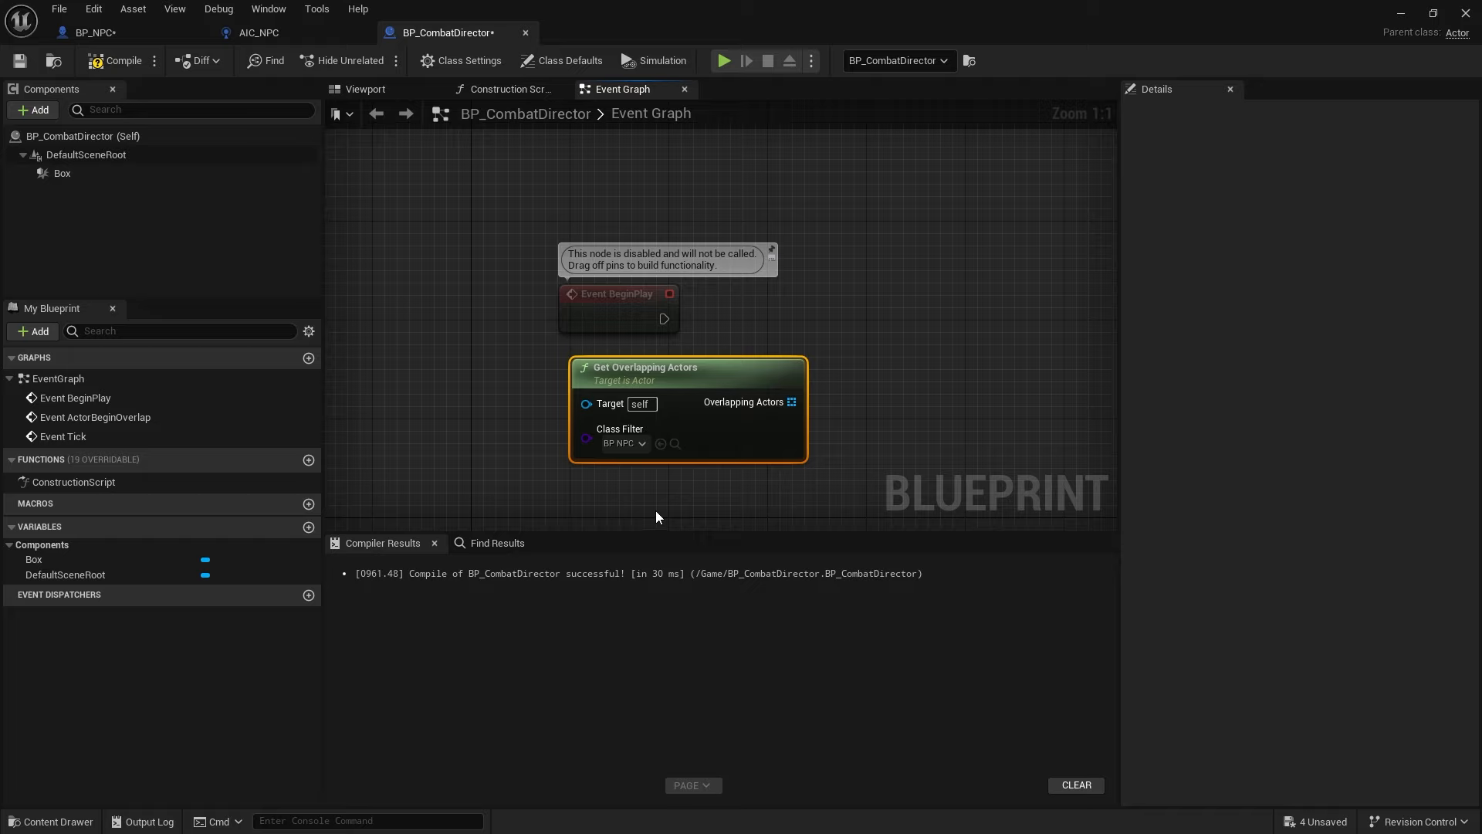
- Promote the Overlapping Actors output to a variable named EnemyActors and run its Set node from Event BeginPlay
left_click_drag(771, 430, 697, 430)
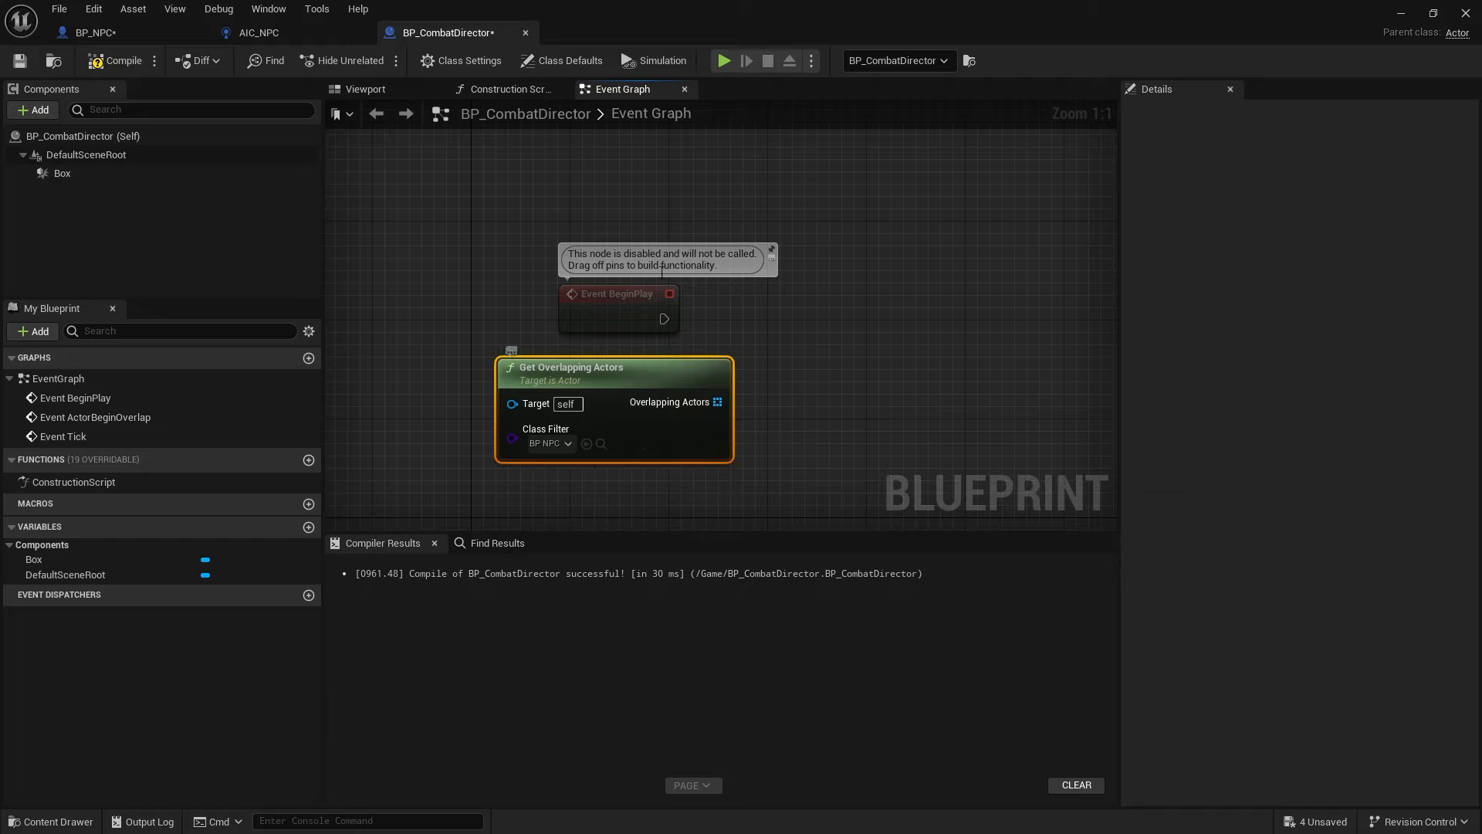
left_click_drag(646, 293, 682, 295)
left_click_drag(718, 402, 807, 316)
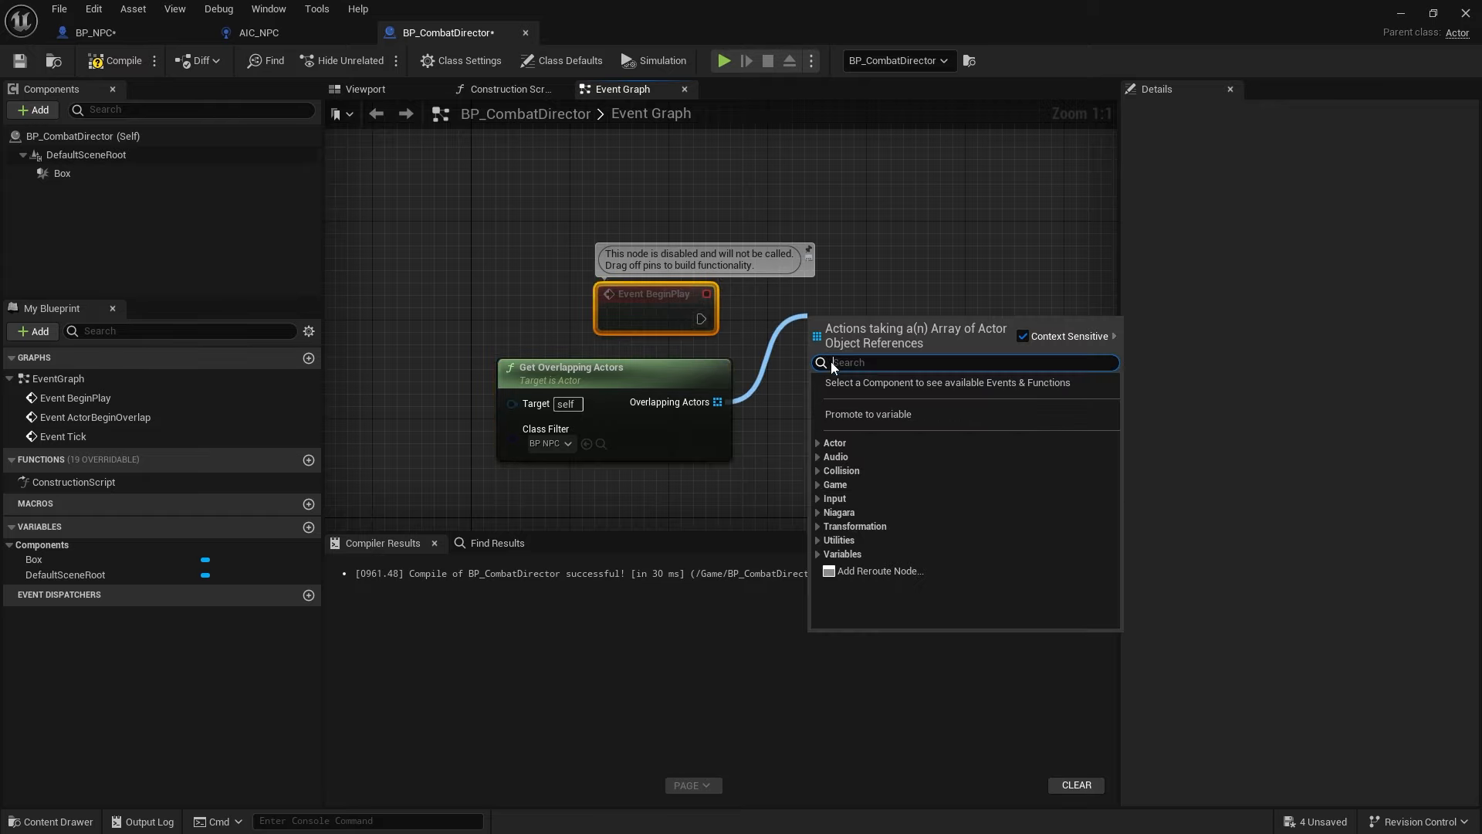
left_click(855, 409)
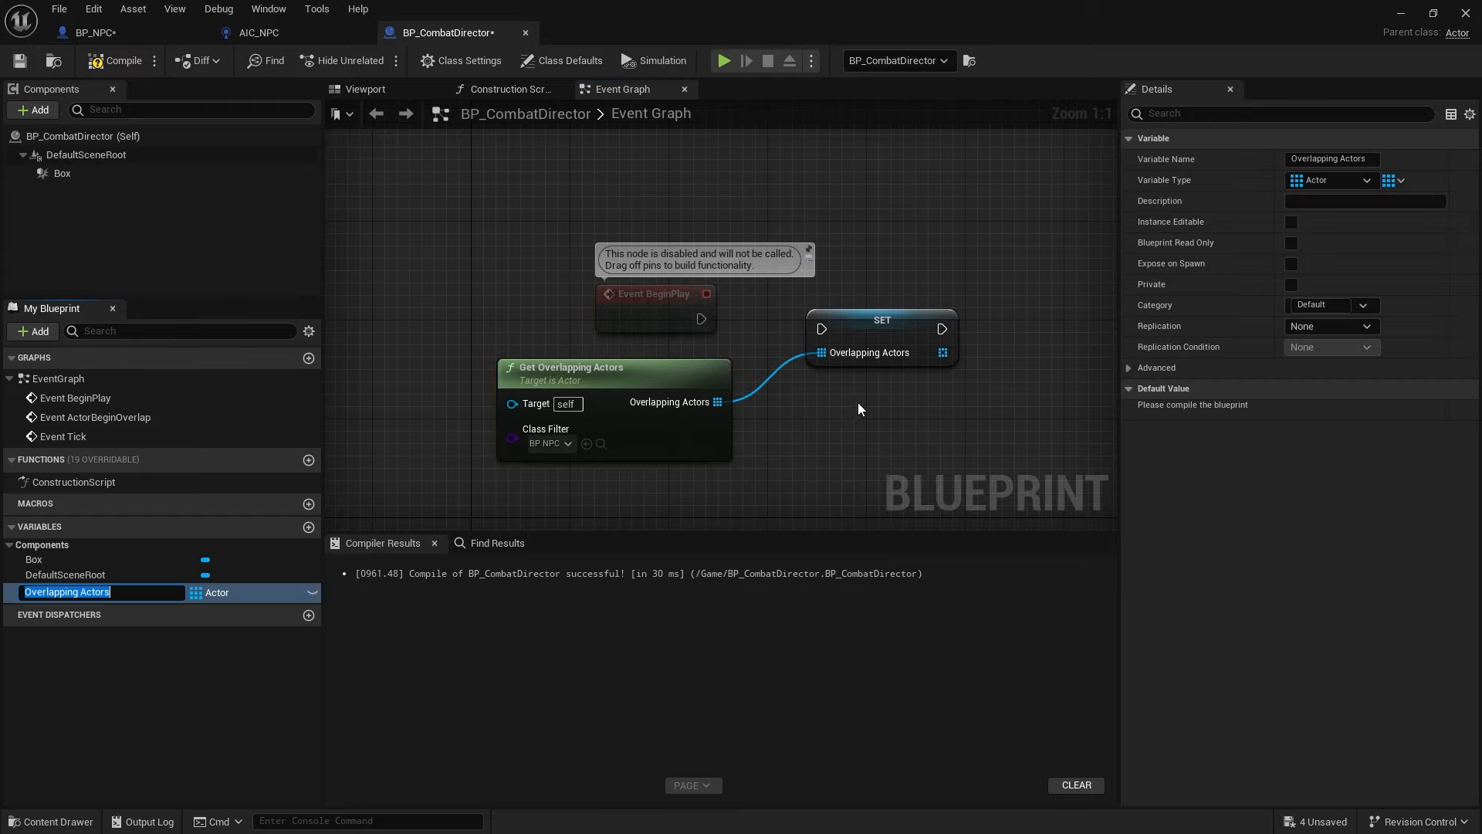
type("S")
key("BackSpace")
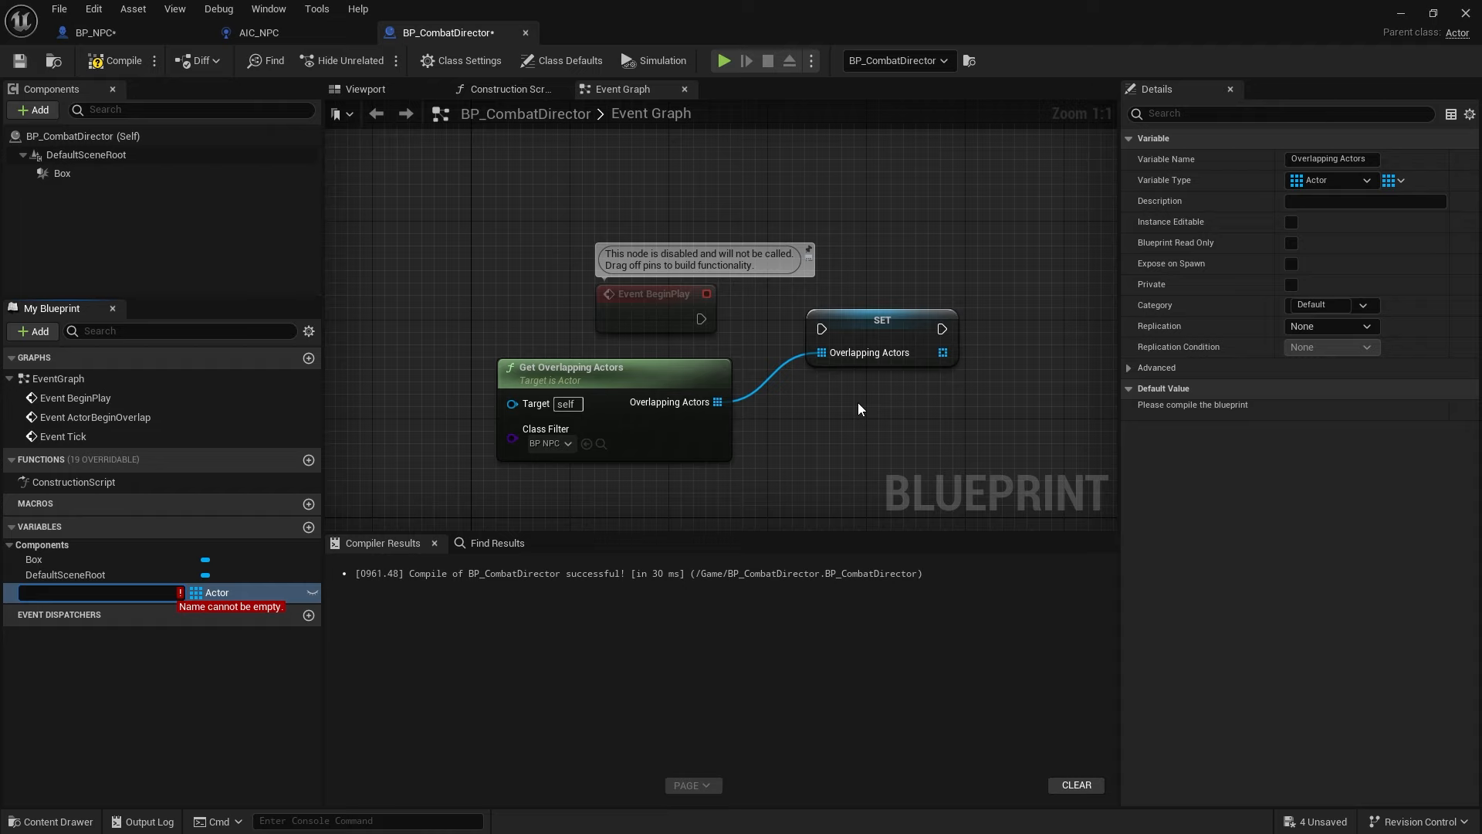
type("EnemyA")
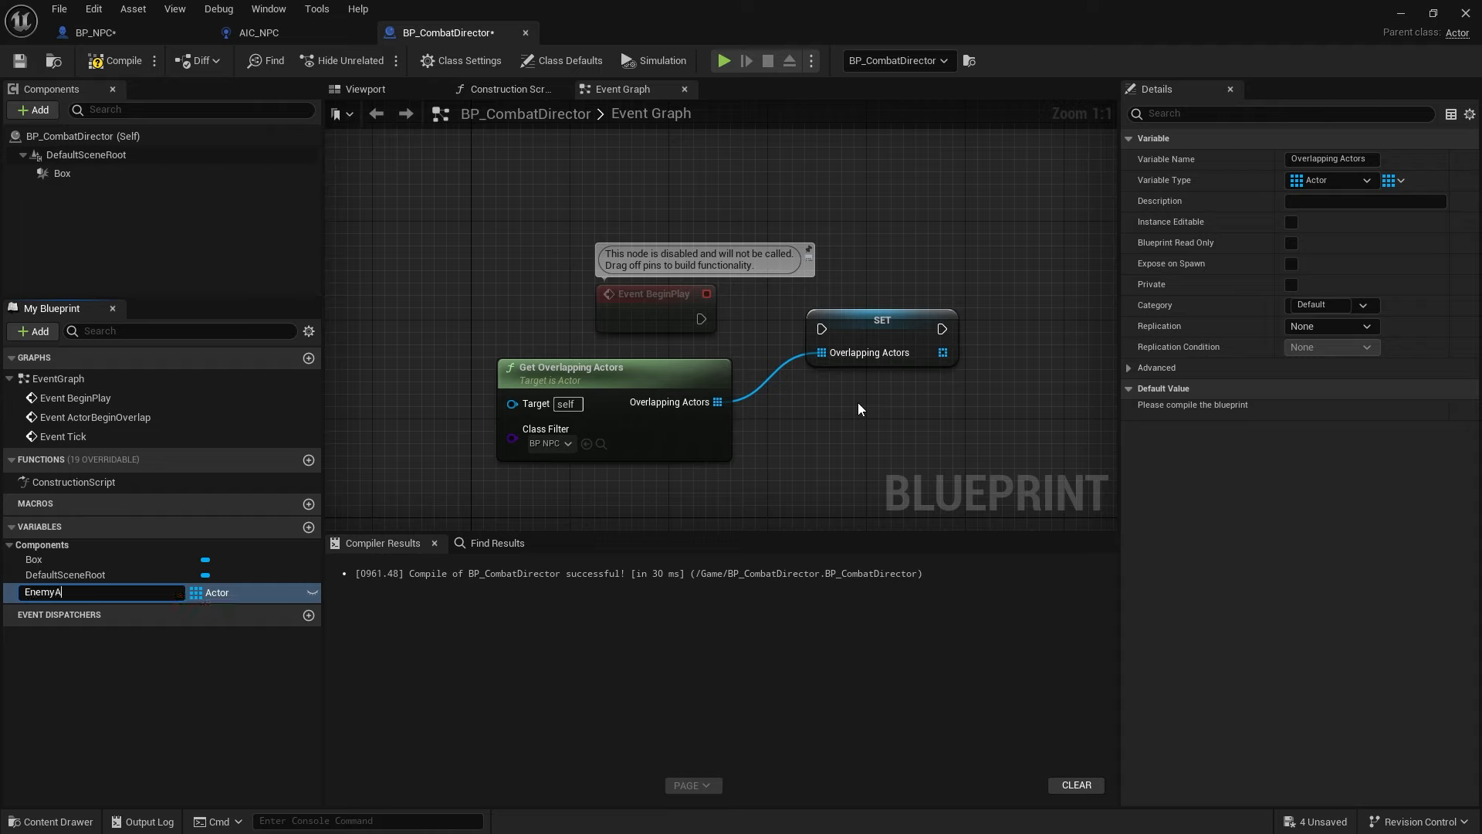
type("ctors")
key("Return")
left_click_drag(702, 318, 822, 329)
left_click(882, 313)
- Delete the Event Tick node and reposition Event ActorBeginOverlap in the empty graph area below
right_click_drag(840, 390, 785, 292)
mouse_move(695, 477)
right_mouse_down()
mouse_move(674, 291)
mouse_move(685, 296)
right_mouse_up()
left_click_drag(488, 237, 772, 223)
left_click(430, 353)
key("Delete")
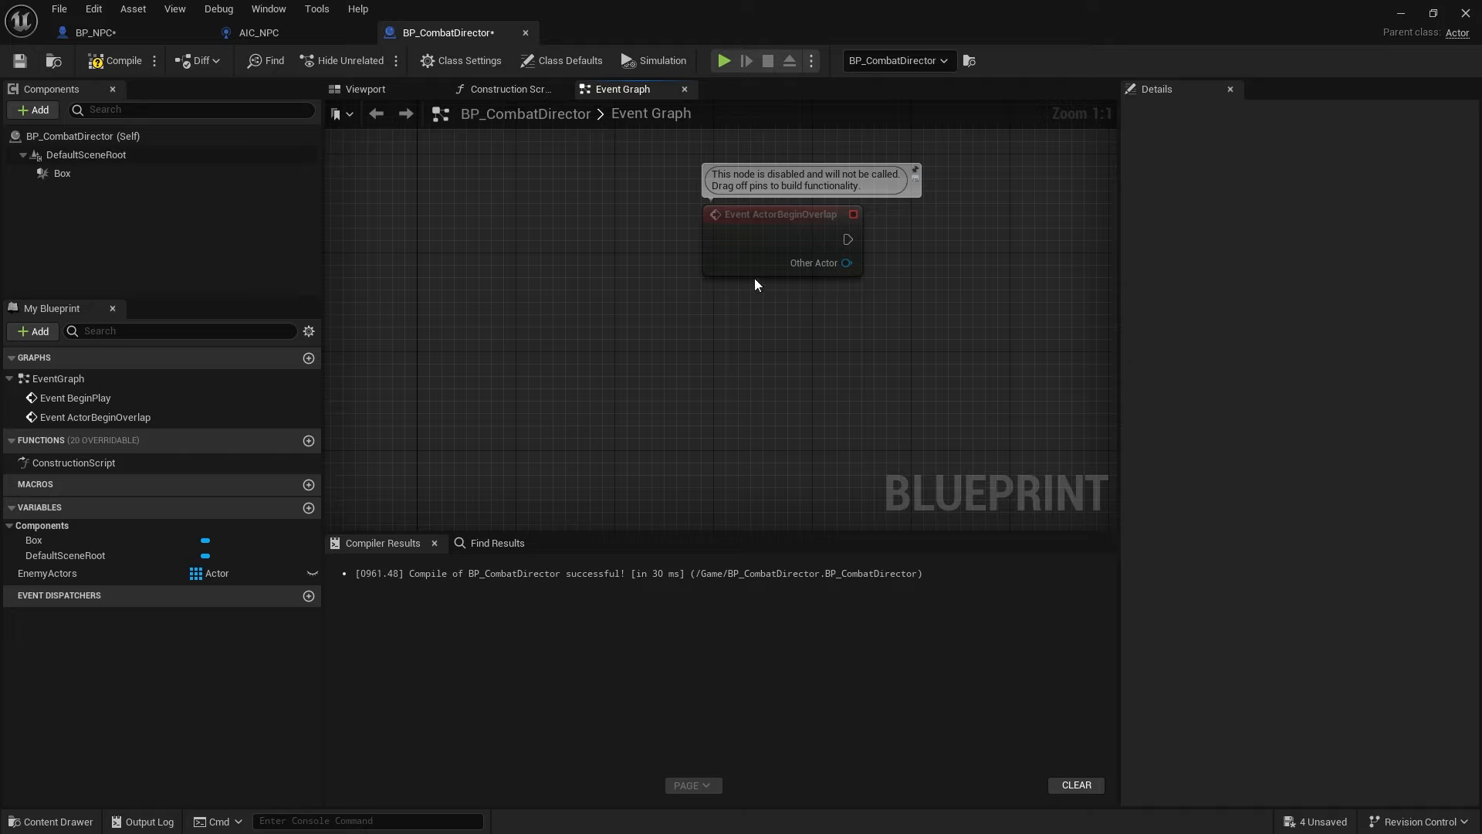
left_click_drag(754, 266, 680, 279)
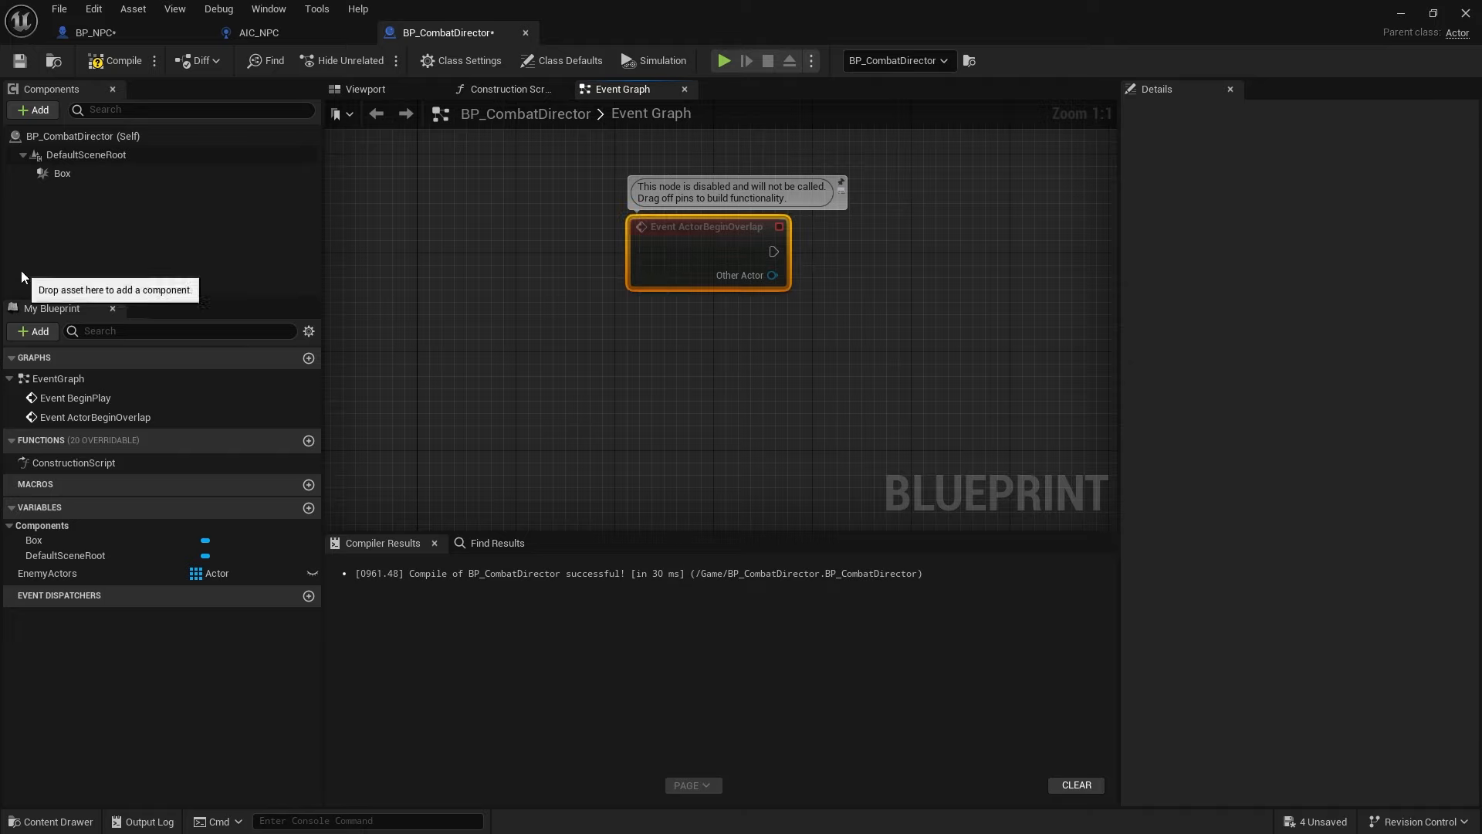
left_click_drag(708, 251, 609, 276)
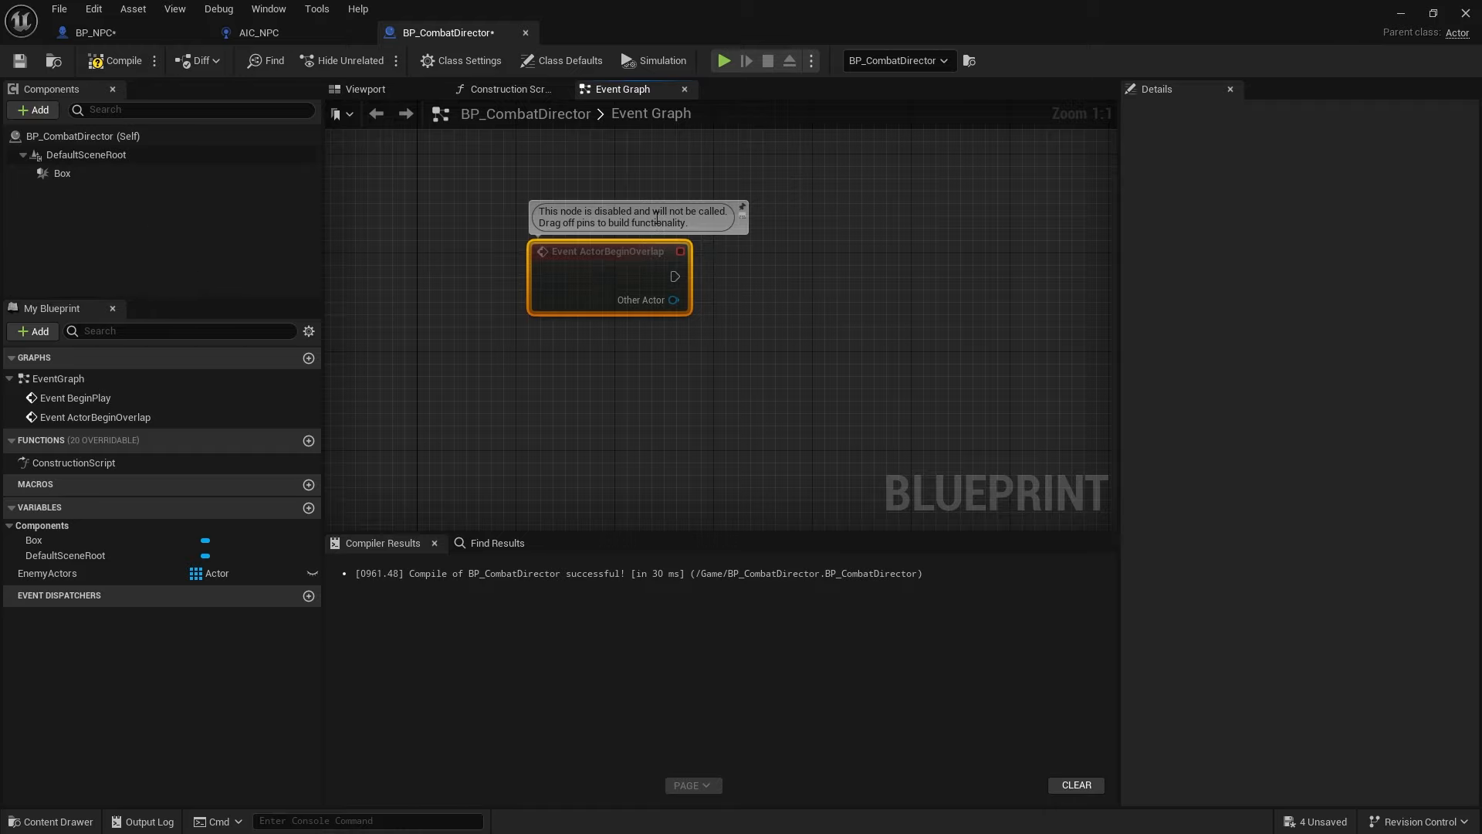
- Compare Event ActorBeginOverlap's Other Actor with Get Player Character through an Equal (==) node
right_click_drag(660, 340, 525, 320)
left_click_drag(538, 281, 620, 293)
type("=")
key("Return")
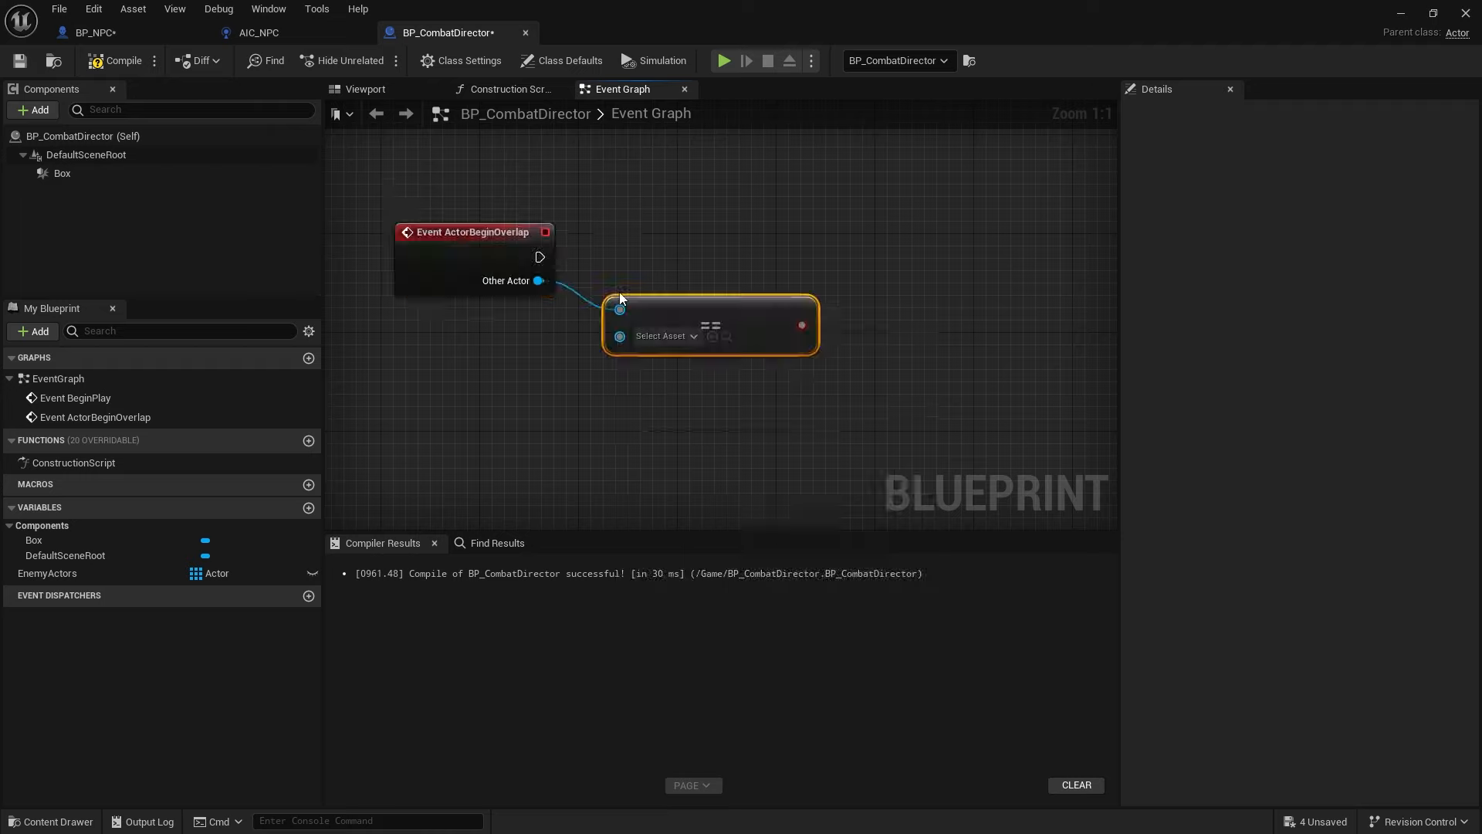
left_click_drag(620, 336, 569, 359)
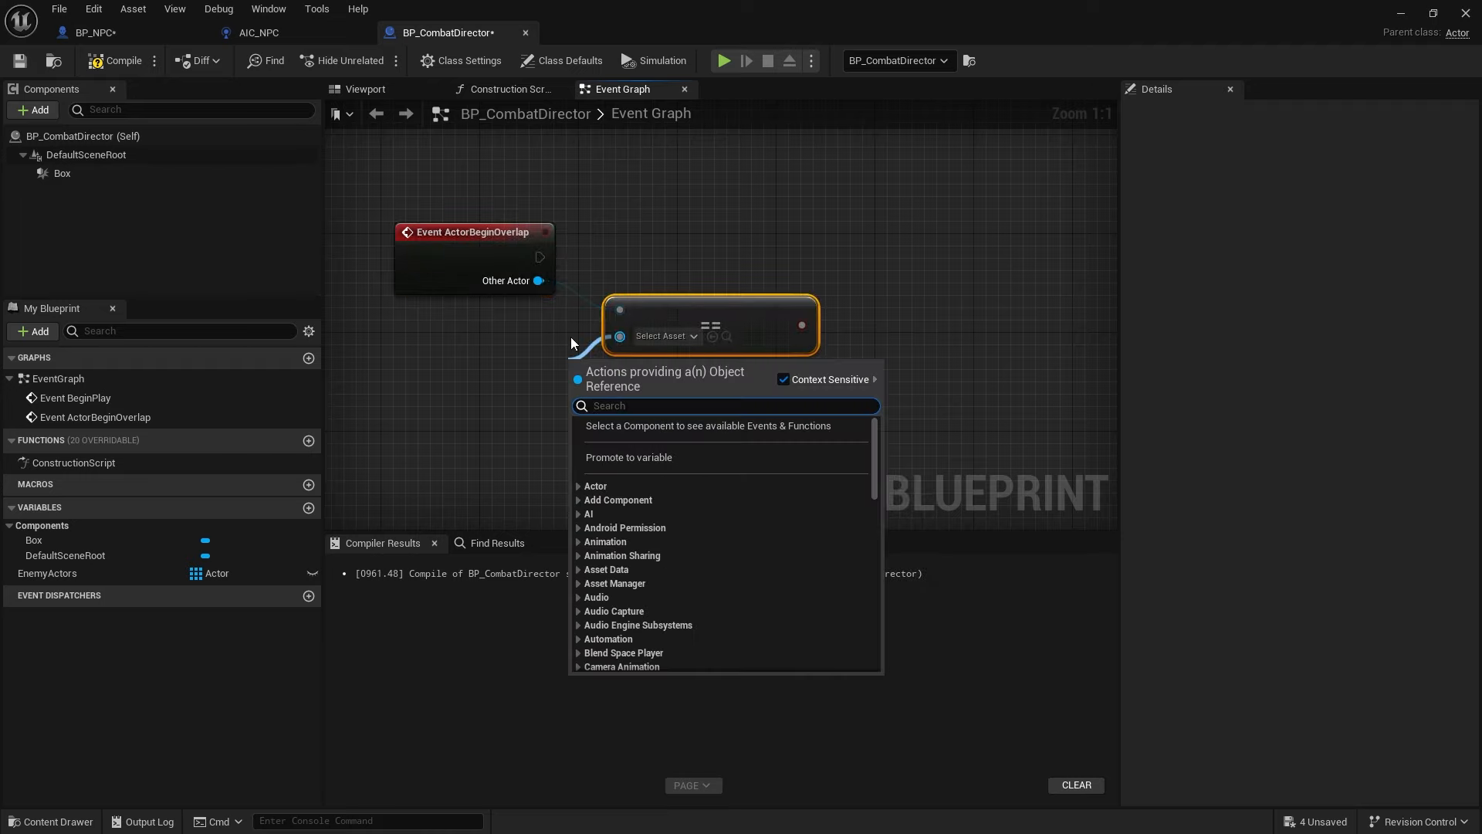
type("get player ch")
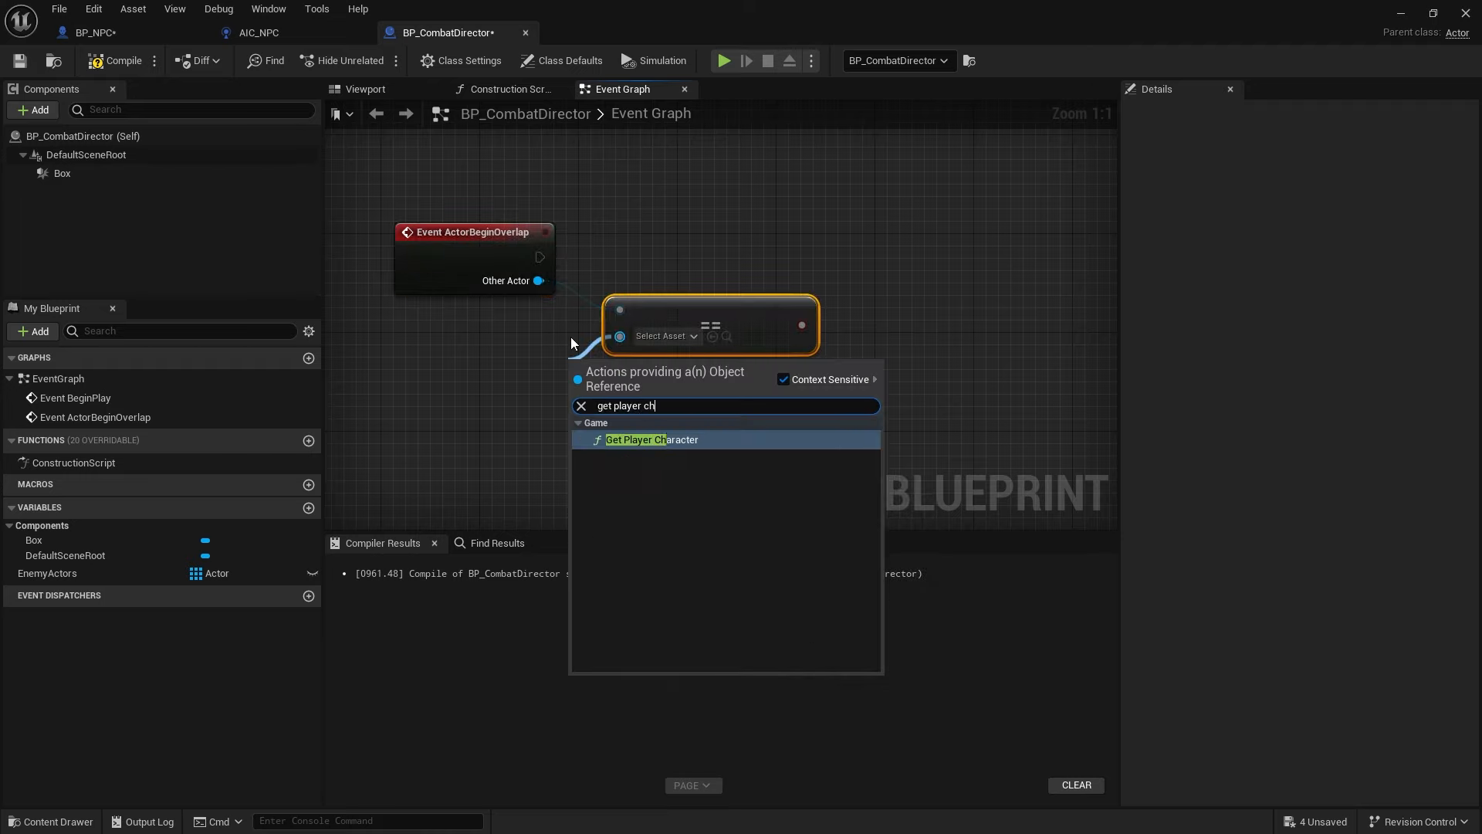
type("a")
key("Return")
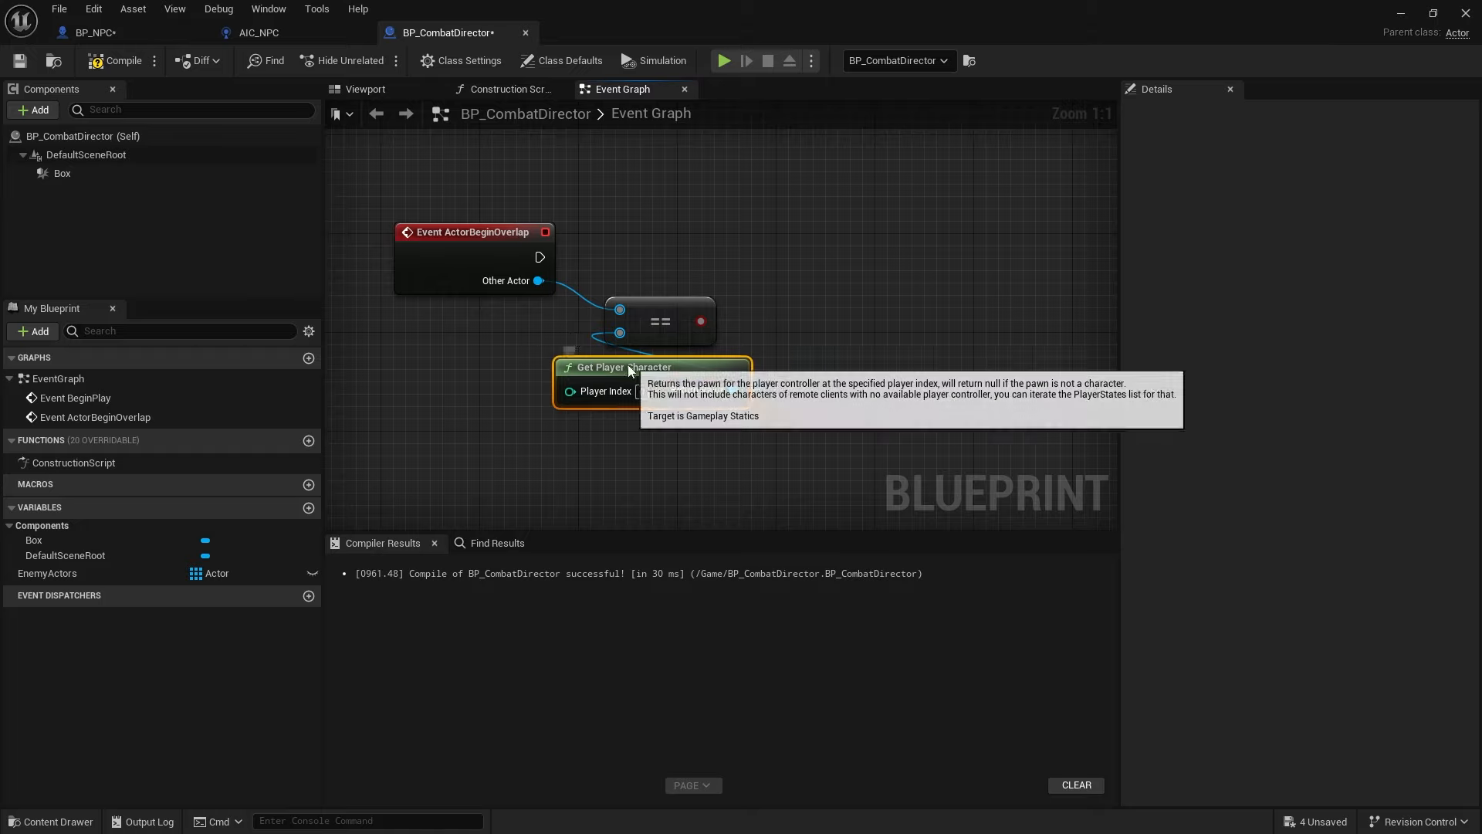
- Add a Branch after Event ActorBeginOverlap and feed its Condition from the equality check
left_click(781, 217)
left_click_drag(795, 276, 701, 322)
left_click_drag(829, 241, 800, 244)
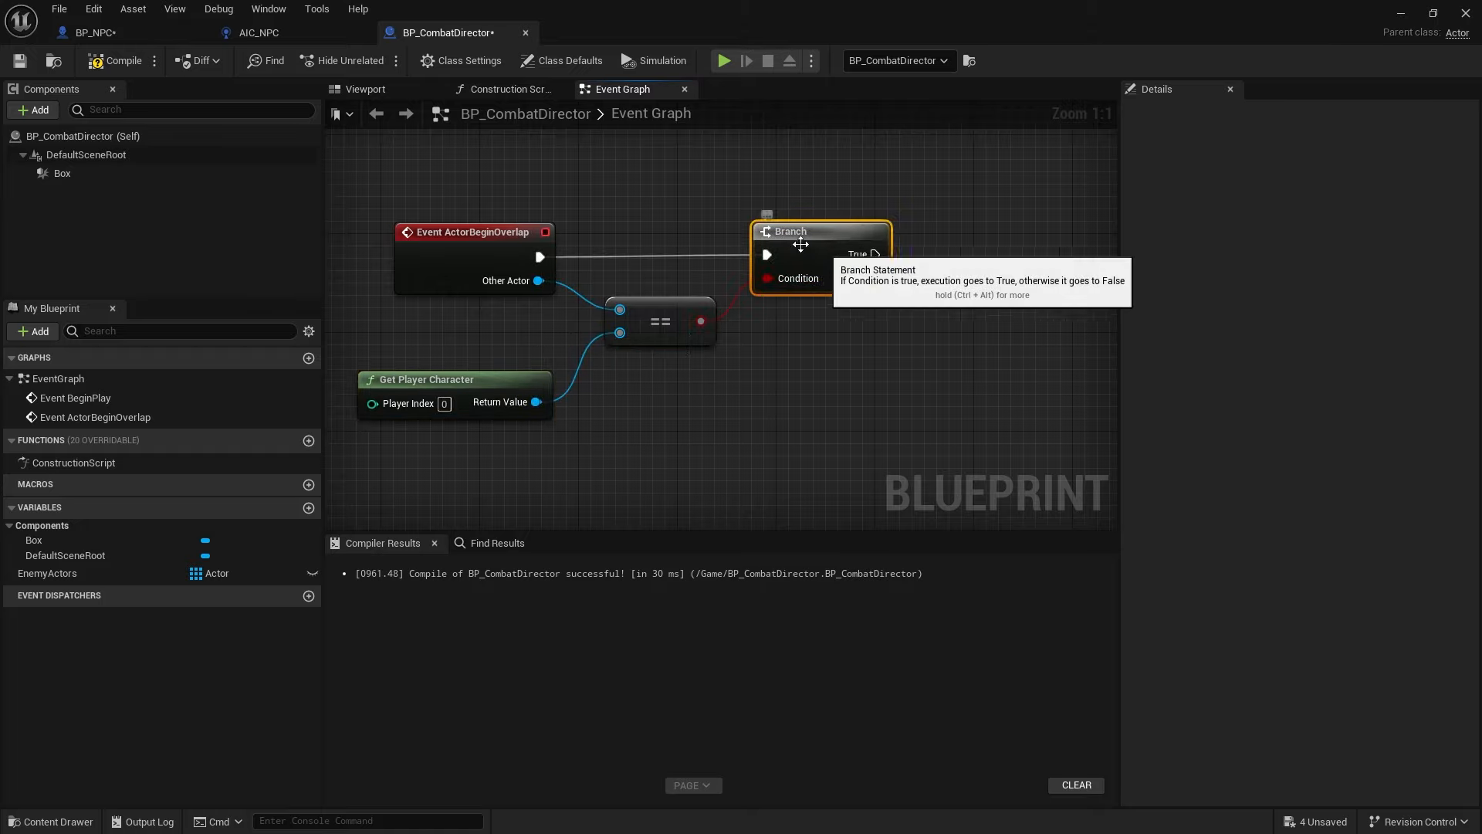